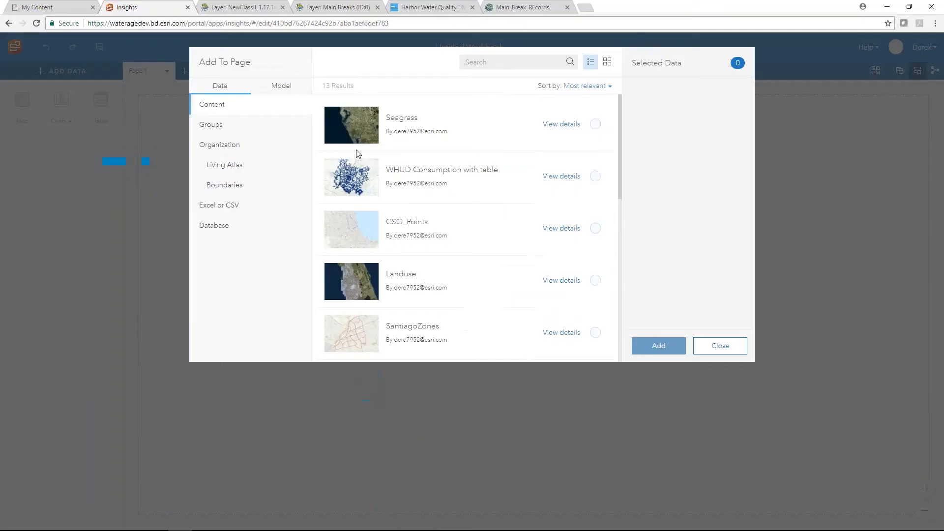
- Browse the shared and Living Atlas datasets, then bring up the NewClassII_1.17.14 service layer page
click(227, 147)
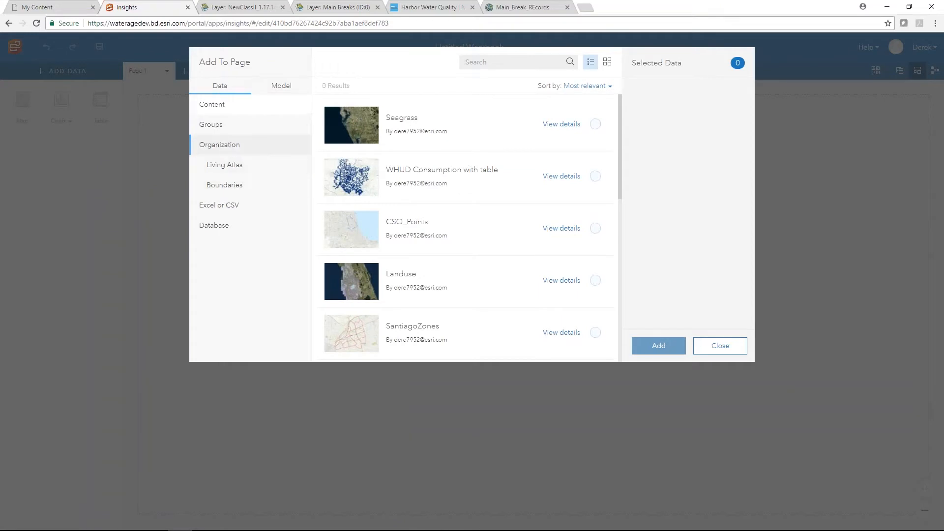
click(224, 172)
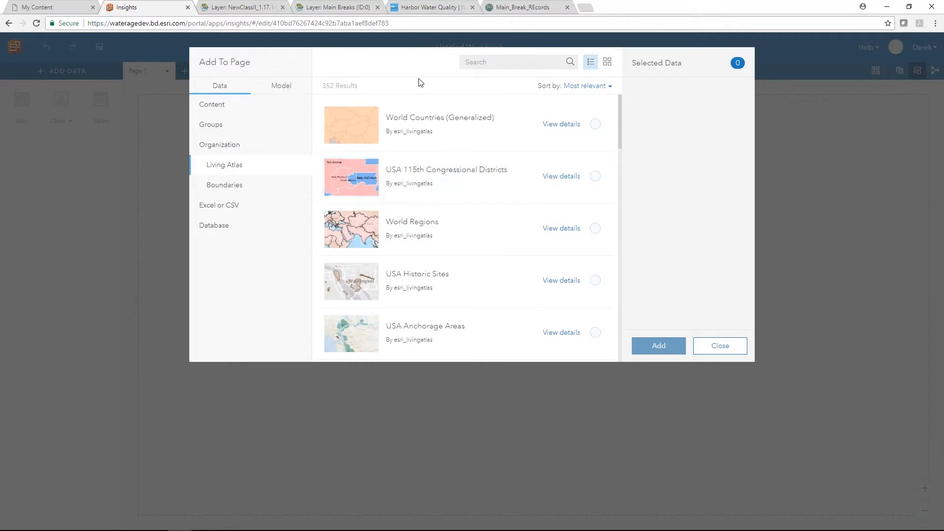
click(245, 9)
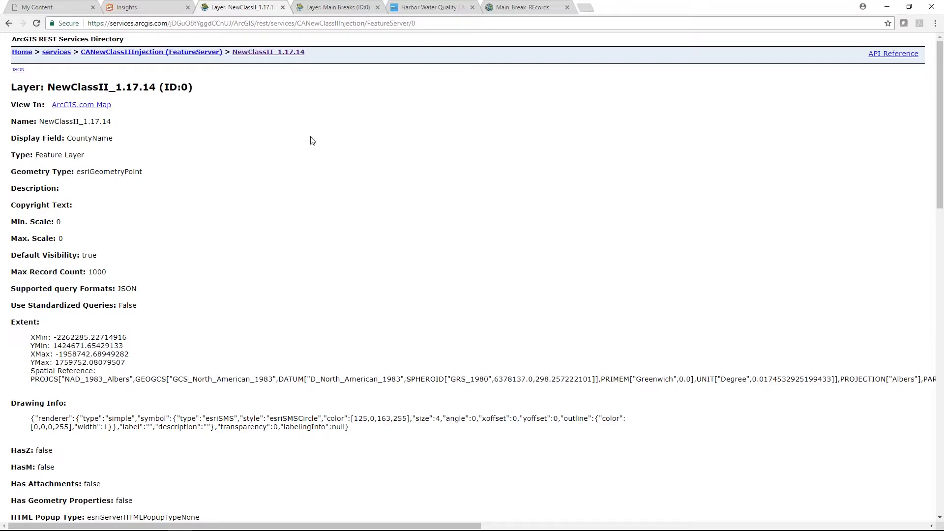
- Copy the NewClassII_1.17.14 layer's service URL and go back to My Content
click(430, 27)
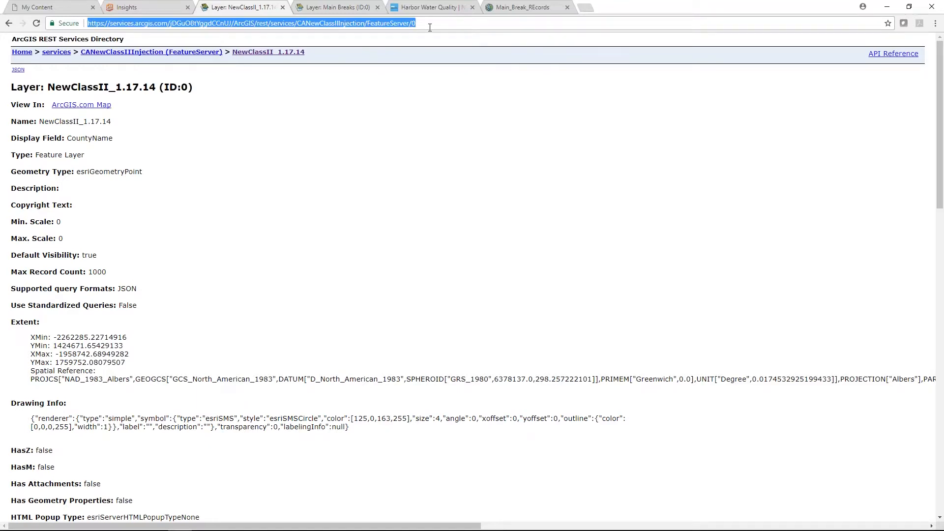
right_click(427, 28)
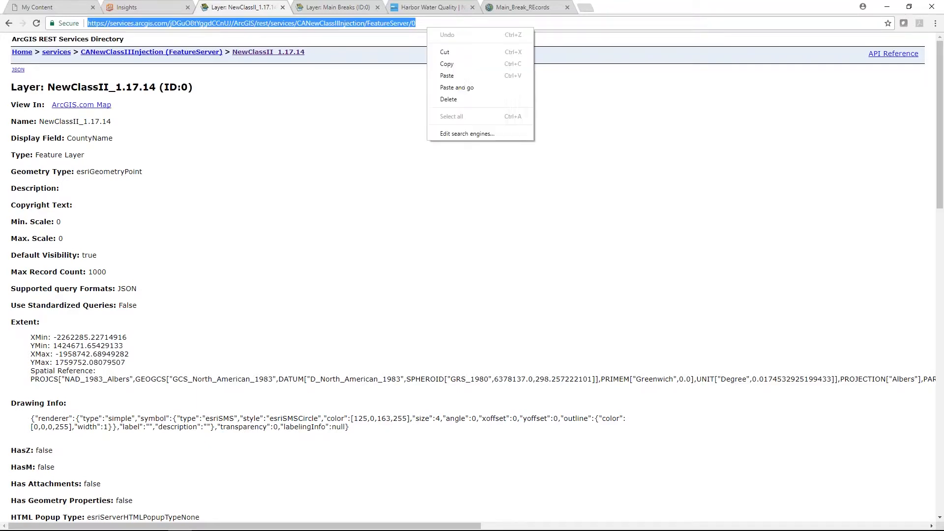
click(455, 64)
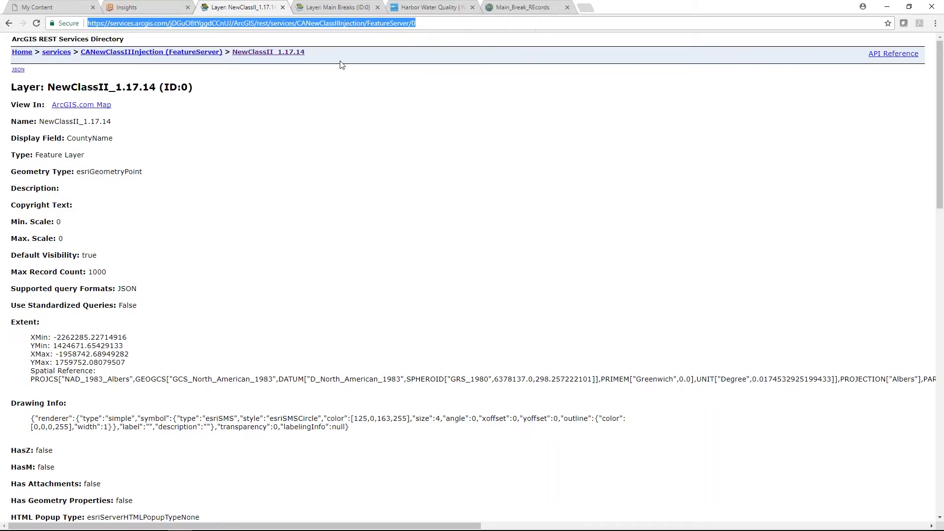
click(63, 5)
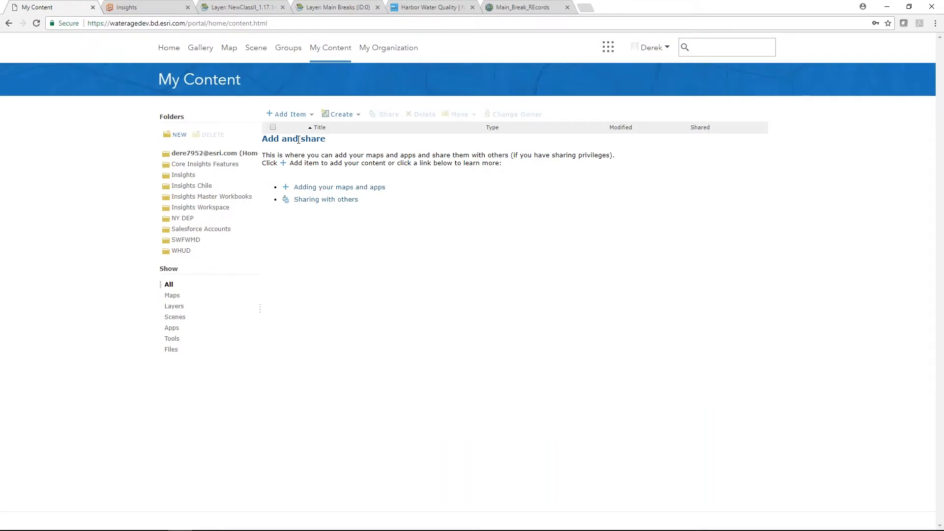
- Add the pasted service URL as web item CANewClassIIInjection with the tag Test
click(286, 115)
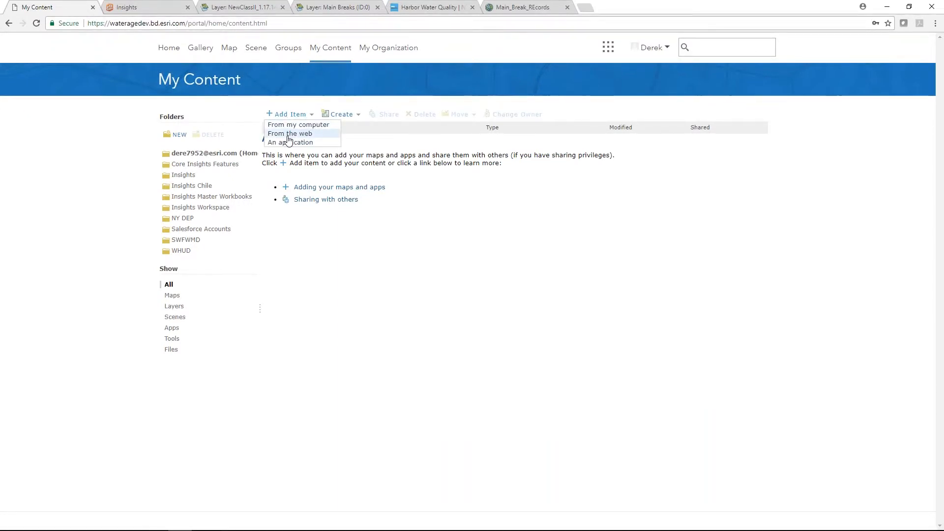
click(290, 134)
click(402, 310)
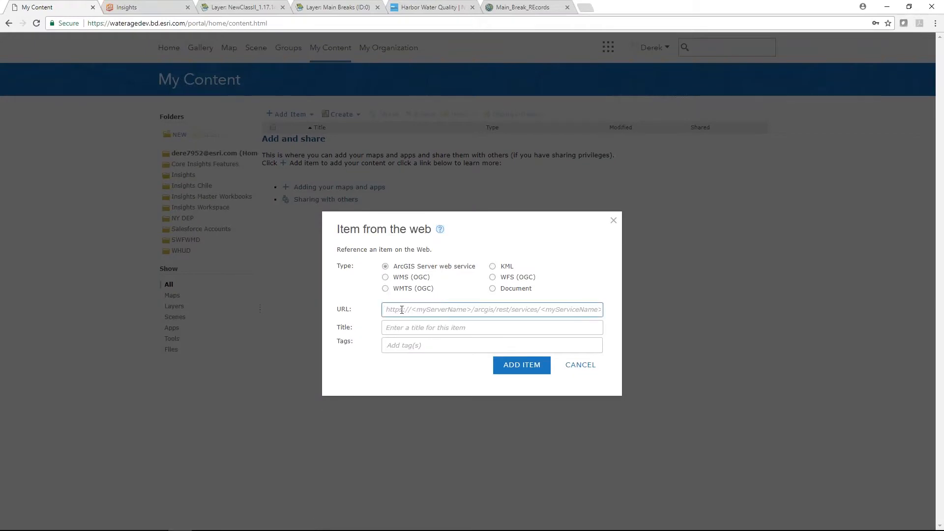
key(ctrl+v)
click(419, 333)
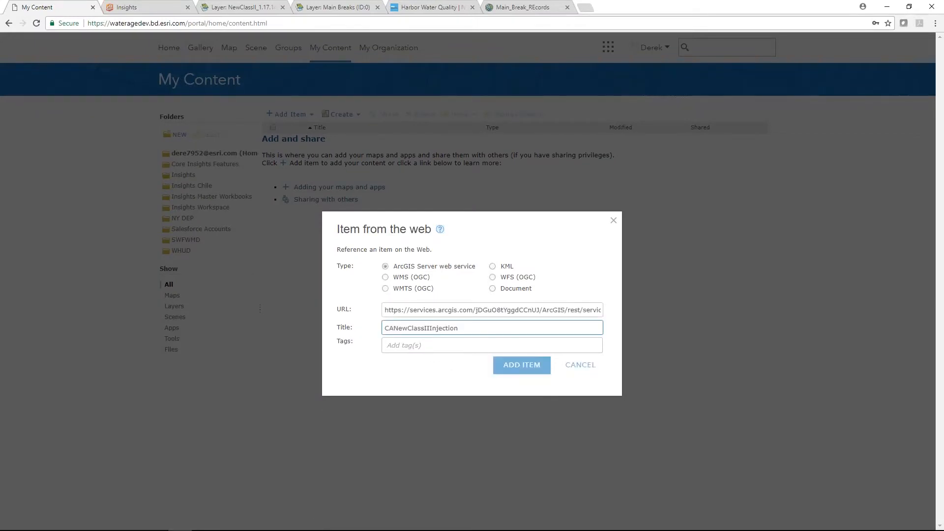
click(420, 345)
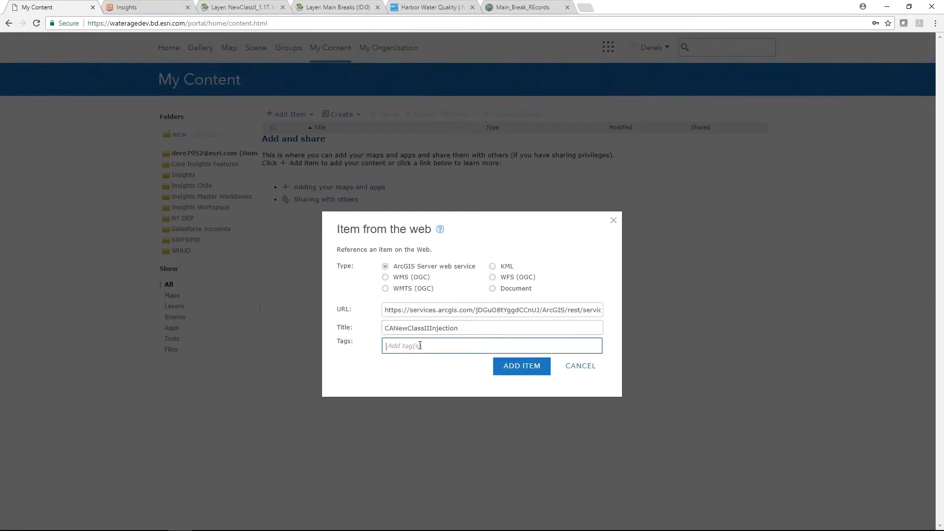
text(Test)
key(Return)
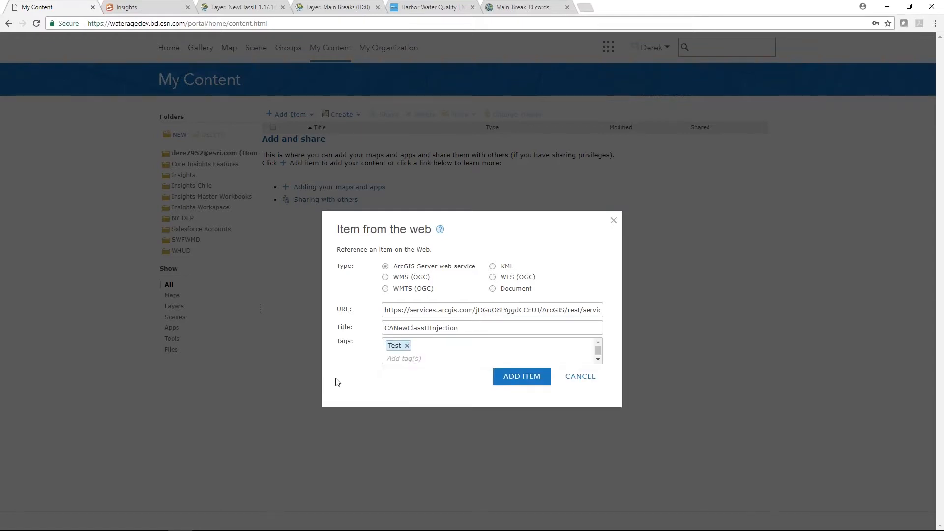
click(518, 381)
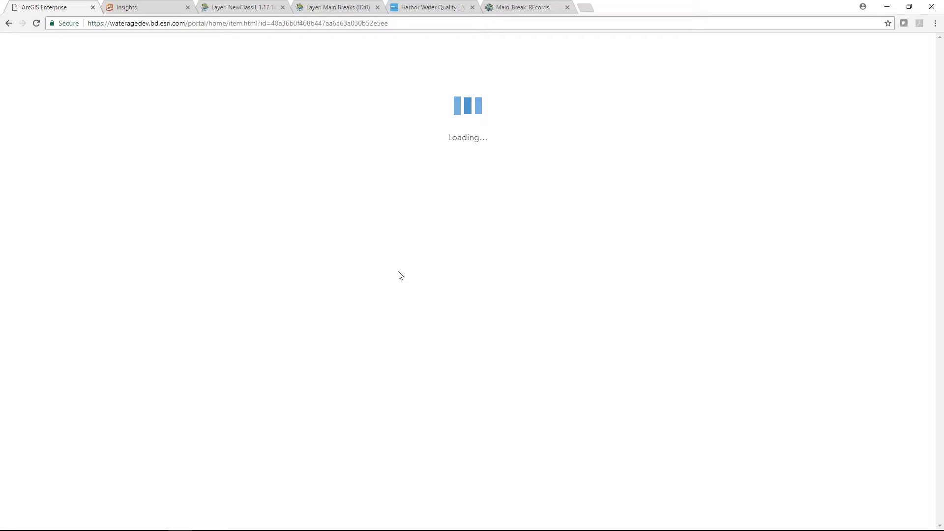
click(283, 49)
- Select the Main Breaks service URL up to FeatureServer/0, leaving out the token
click(326, 6)
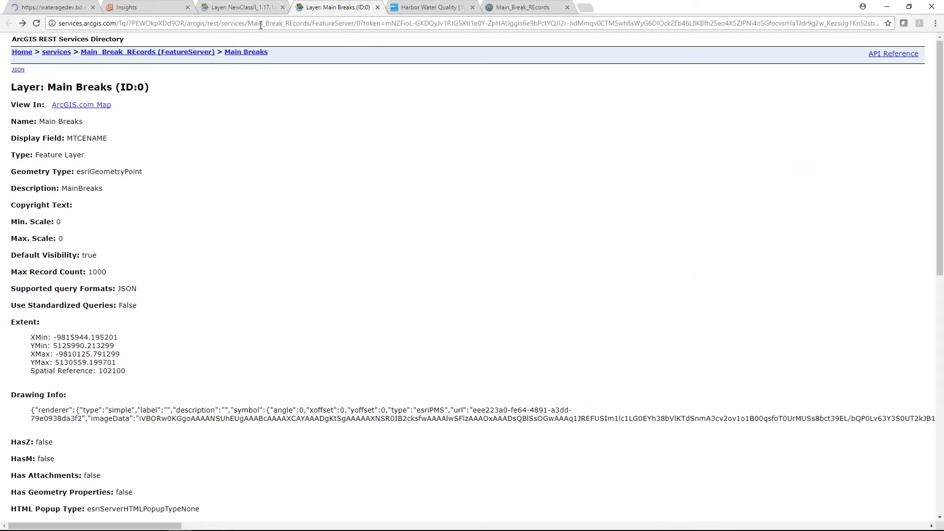
drag(361, 23, 43, 17)
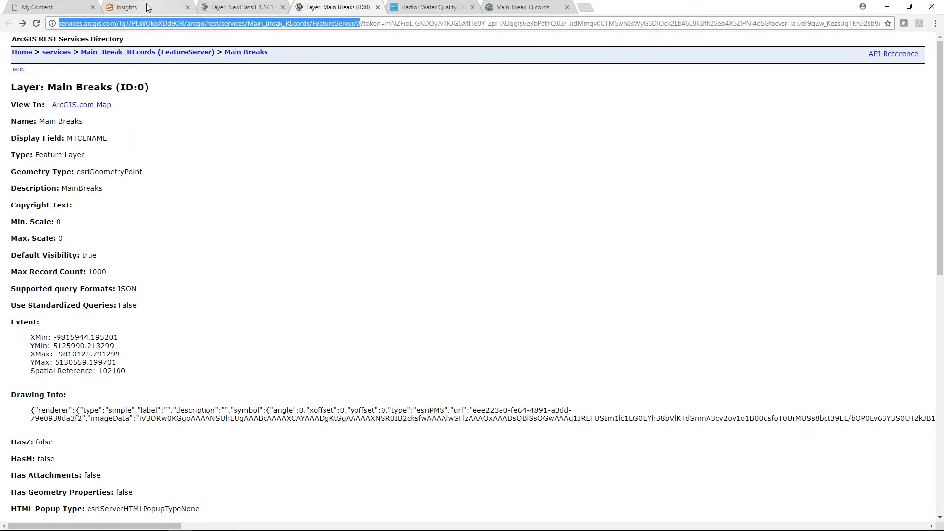
click(43, 6)
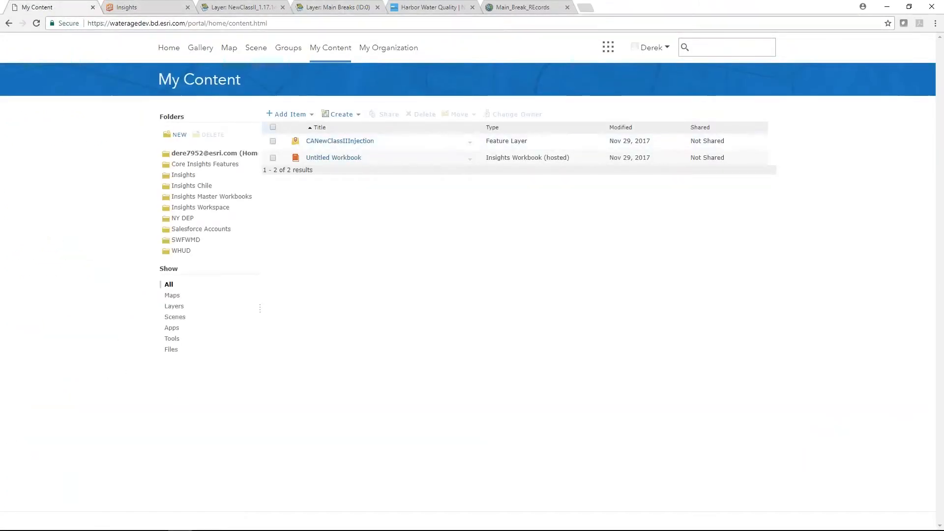
- Start a new web item from the pasted Main Breaks service URL
click(290, 114)
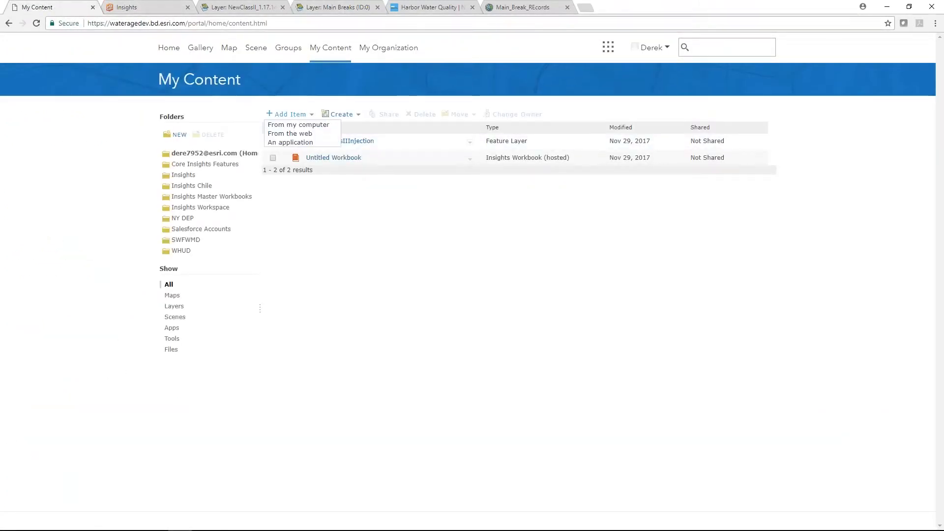
click(284, 134)
click(413, 309)
key(ctrl+v)
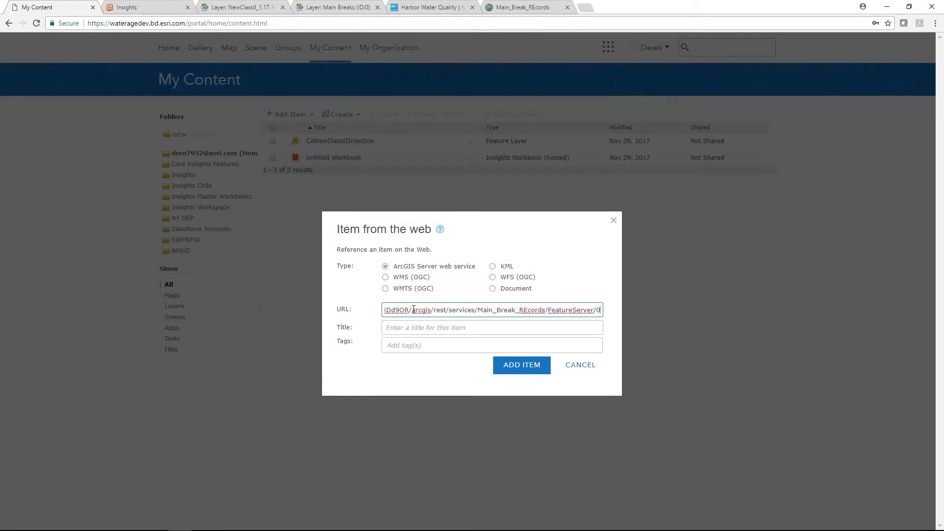
key(Tab)
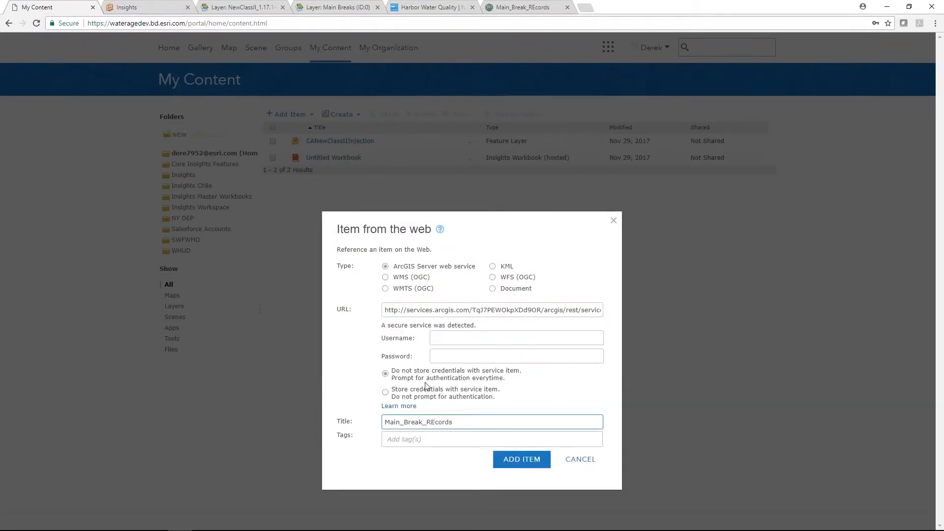
- Store the service username and password, tag it Test, and add Main_Break_REcords
click(393, 395)
click(463, 337)
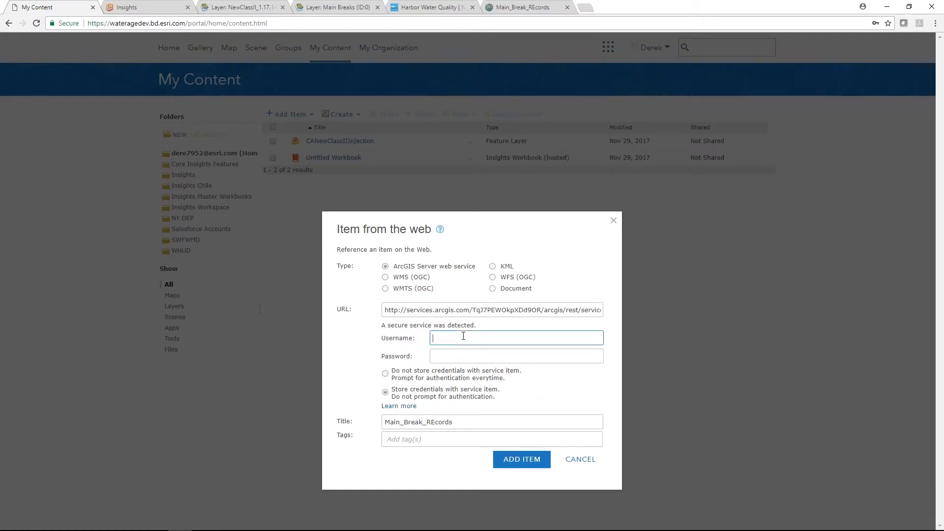
key(Tab)
text(•••••)
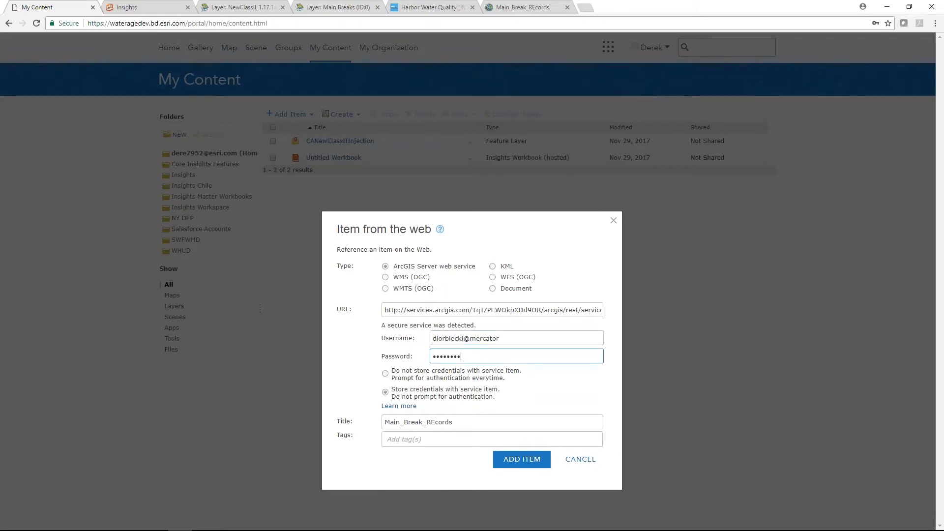
click(427, 441)
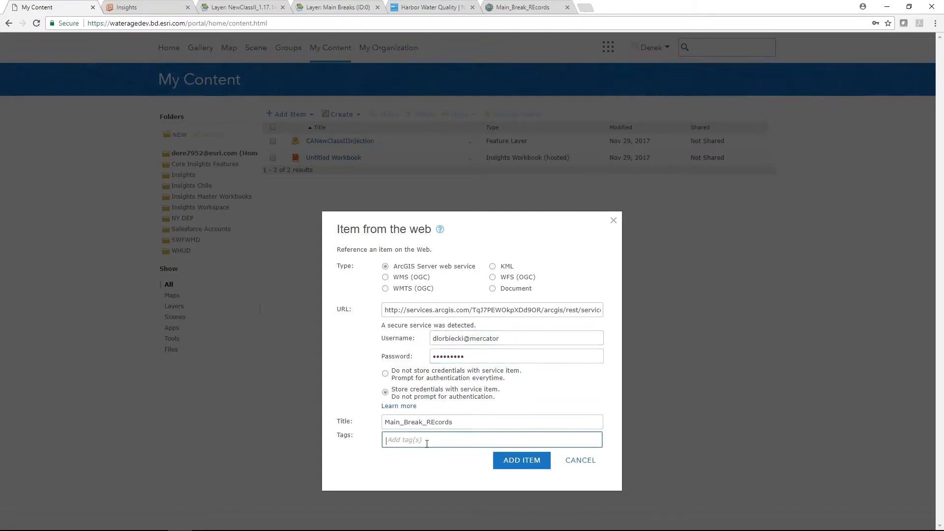
text(Tes)
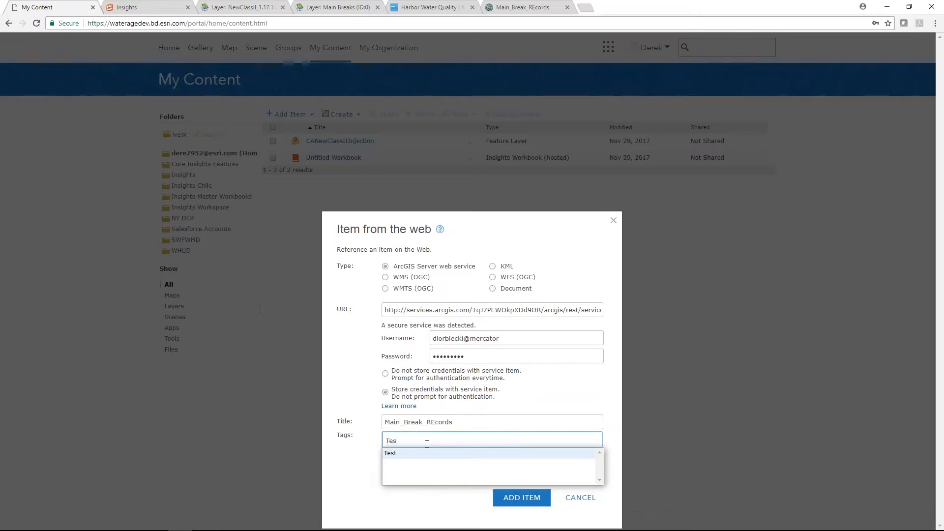
click(411, 454)
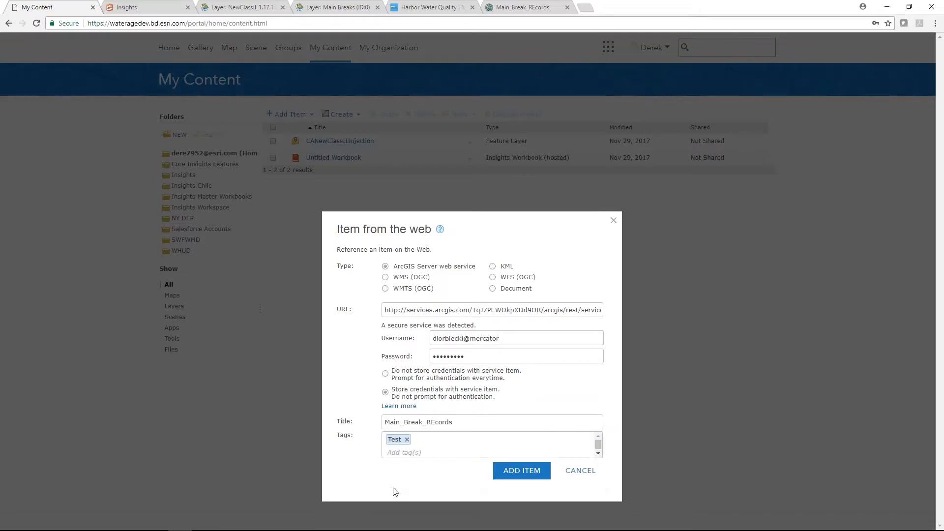
click(535, 471)
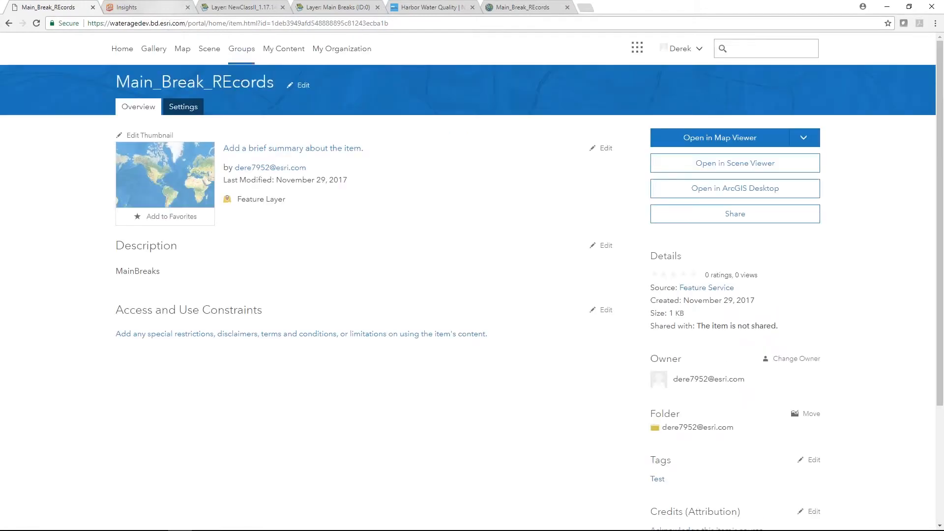
click(283, 49)
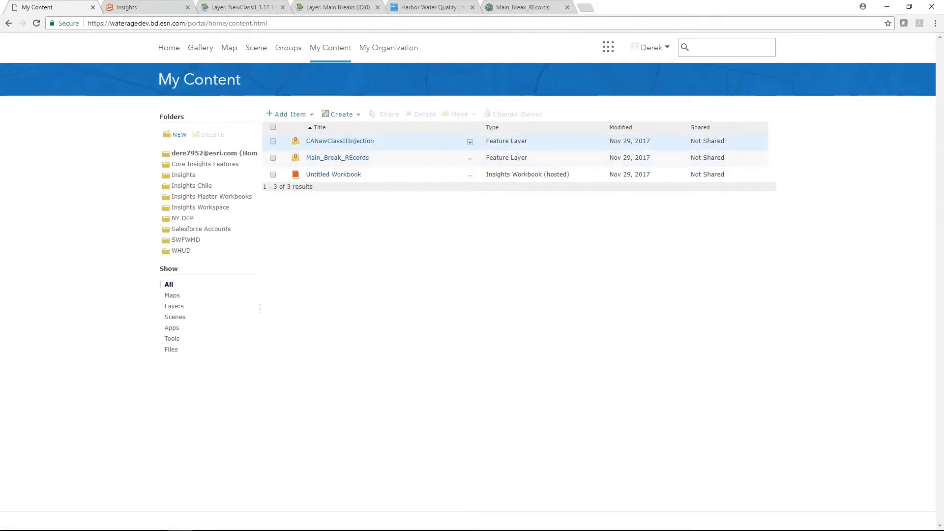
- Add CANewClassIIInjection and Main_Break_REcords from Content to the Insights page
click(129, 8)
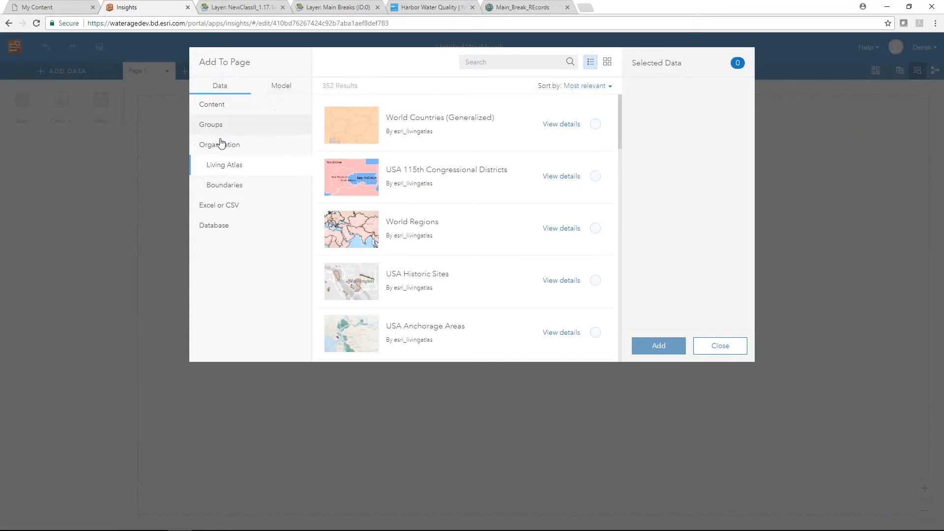
click(210, 104)
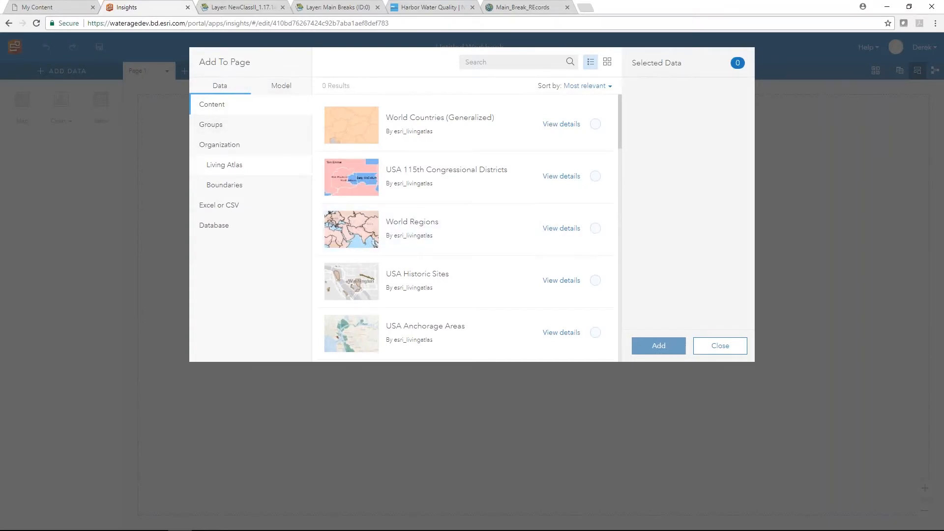
scroll(566, 255, down, 1)
scroll(568, 262, down, 5)
click(521, 281)
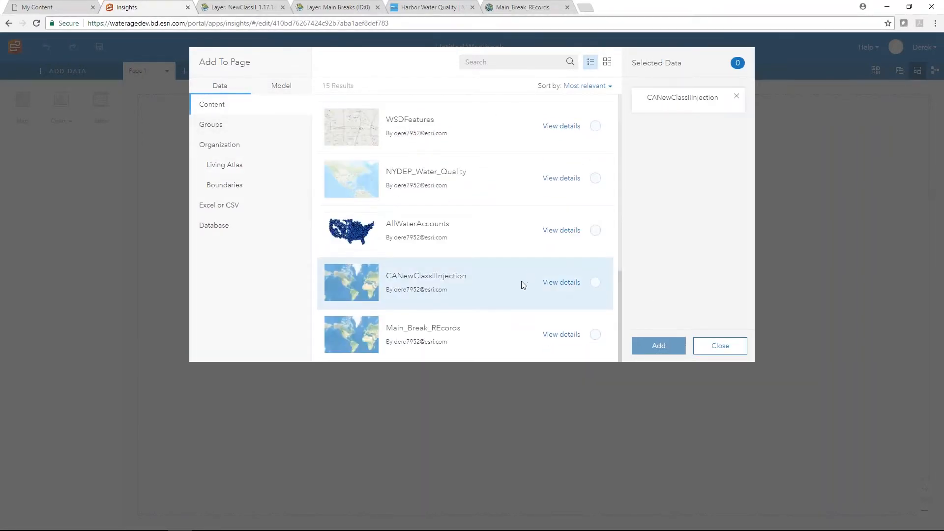
click(500, 335)
click(659, 347)
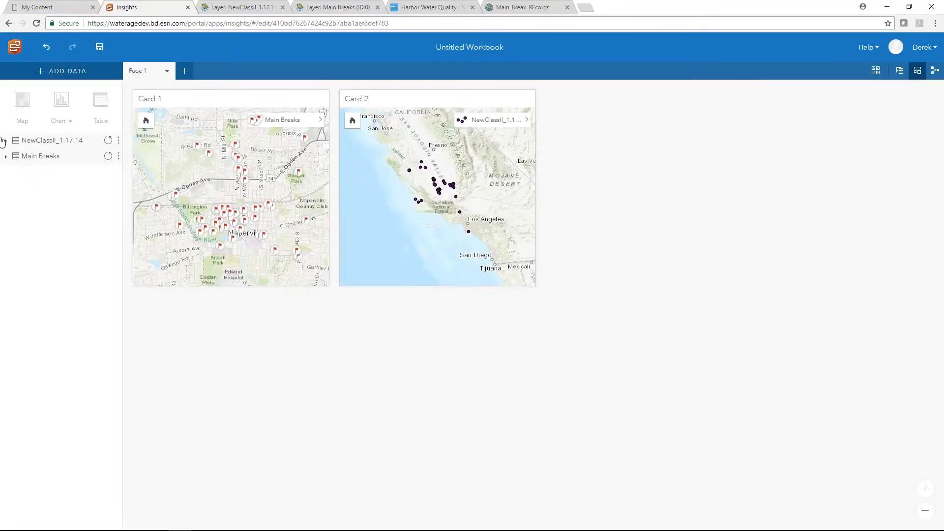
- Create a bar chart counting NewClassII_1.17.14 wells by LeaseName
click(6, 141)
scroll(76, 295, down, 3)
scroll(81, 305, down, 3)
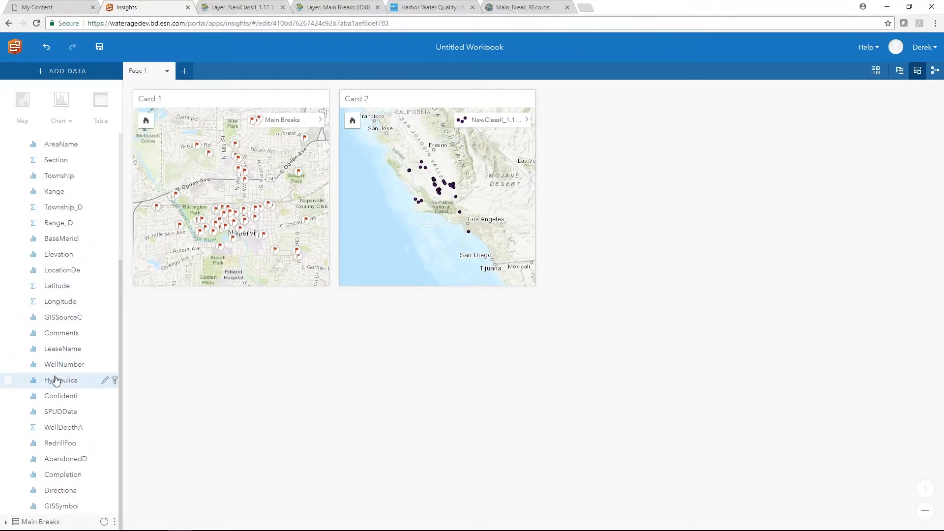
drag(59, 349, 440, 392)
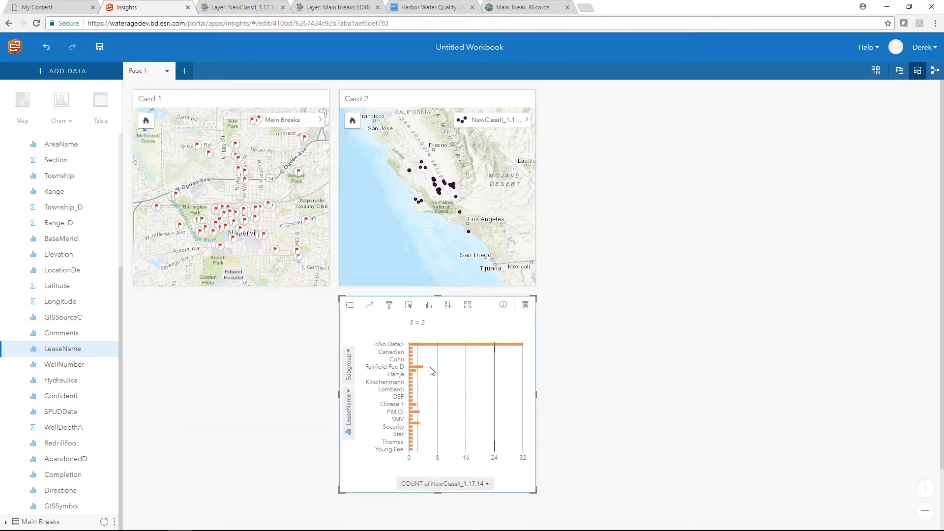
mouse_move(416, 369)
scroll(20, 162, up, 5)
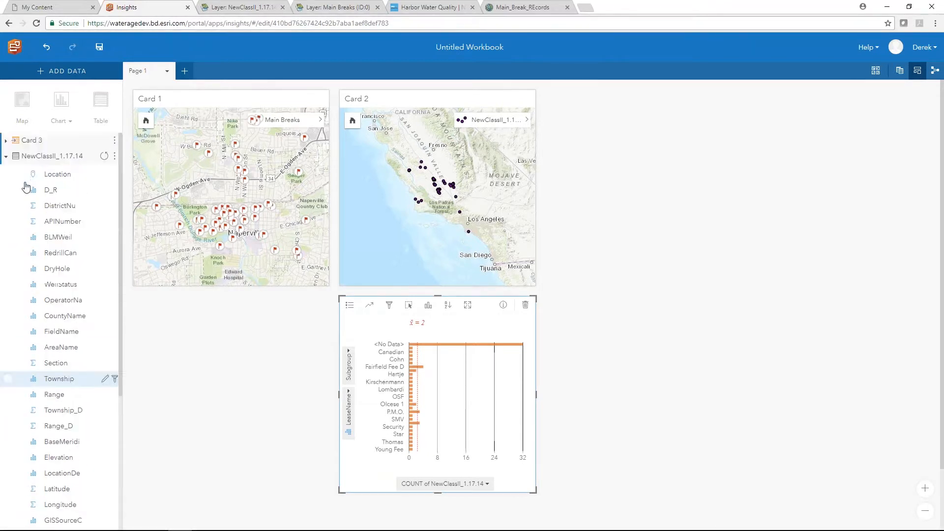
- Chart Main Breaks by Repair Status, then filter to In Progress and clear it
click(42, 159)
click(7, 173)
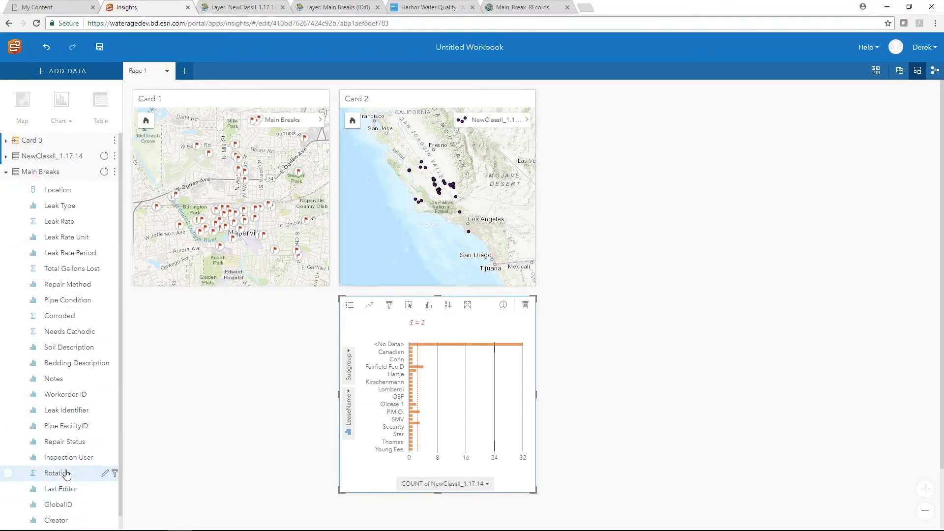
drag(62, 442, 232, 389)
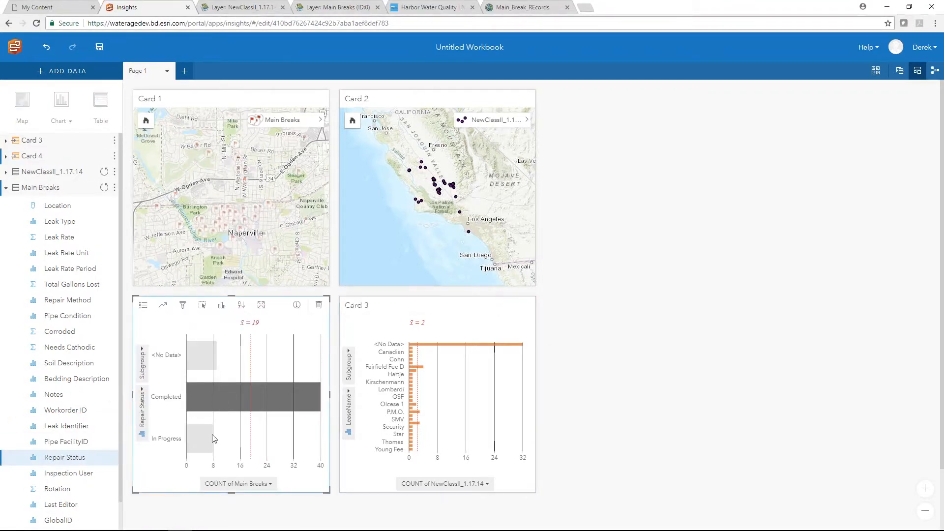
click(210, 448)
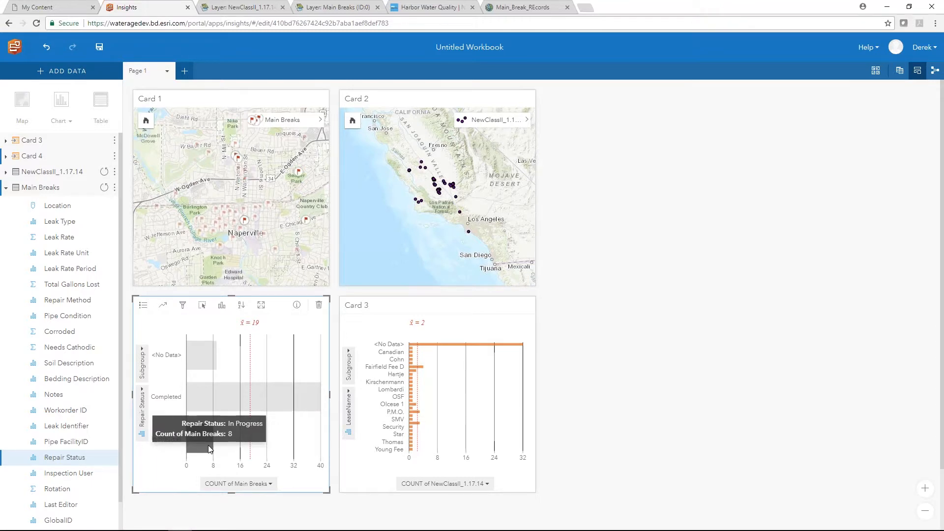
click(283, 358)
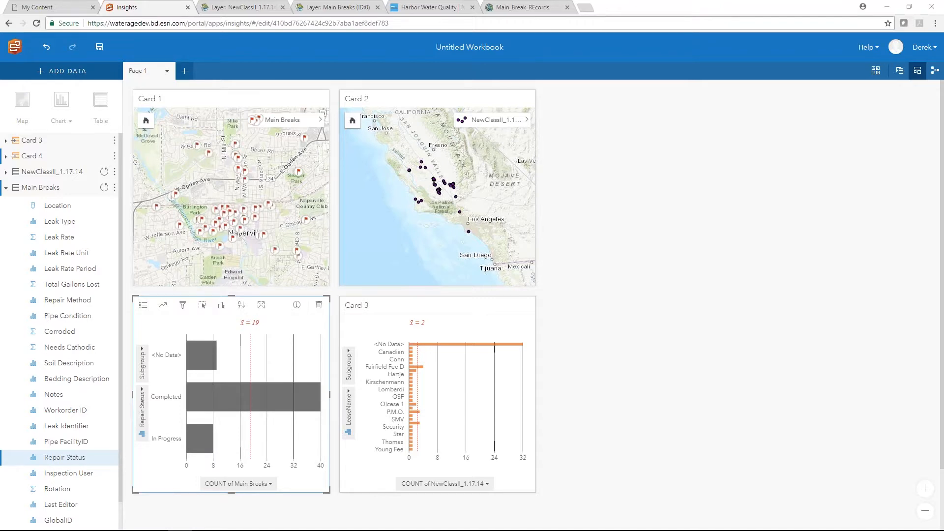
click(421, 530)
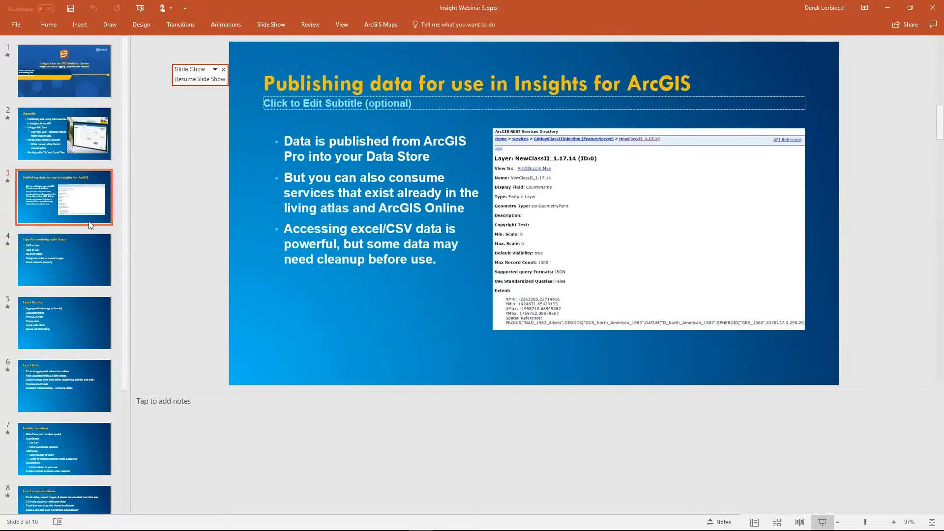
- Present slide 3, 'Publishing data for use in Insights for ArcGIS', then return to Insights
click(823, 523)
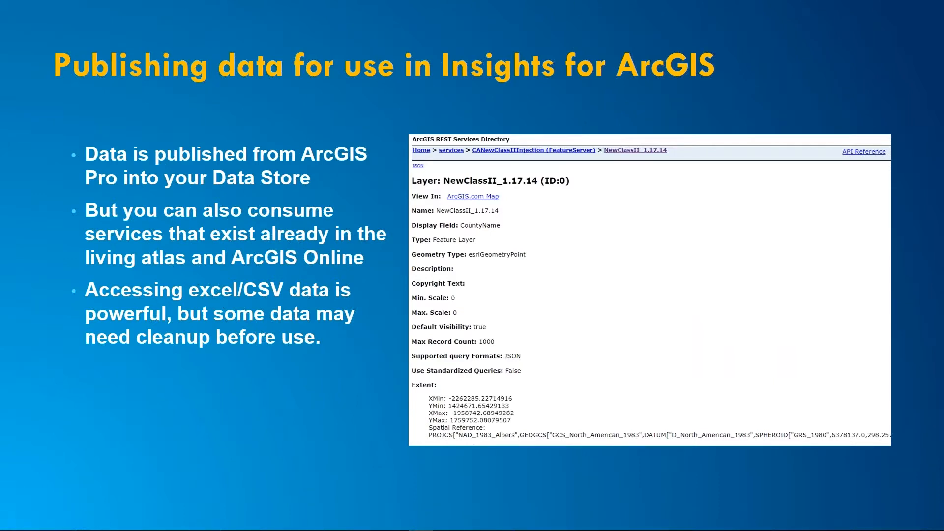
key(alt+Tab)
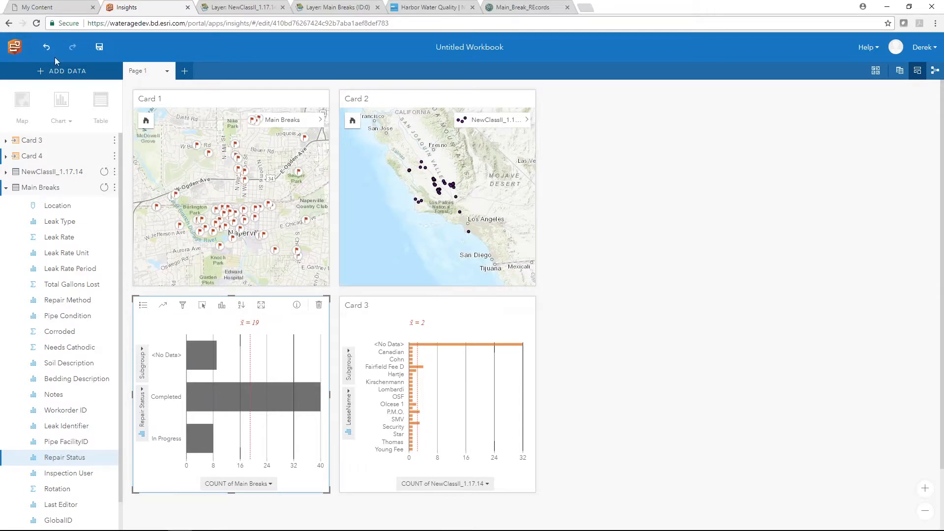
- Open the Harbor Water Quality dataset's Export panel and expand its Download formats
click(429, 7)
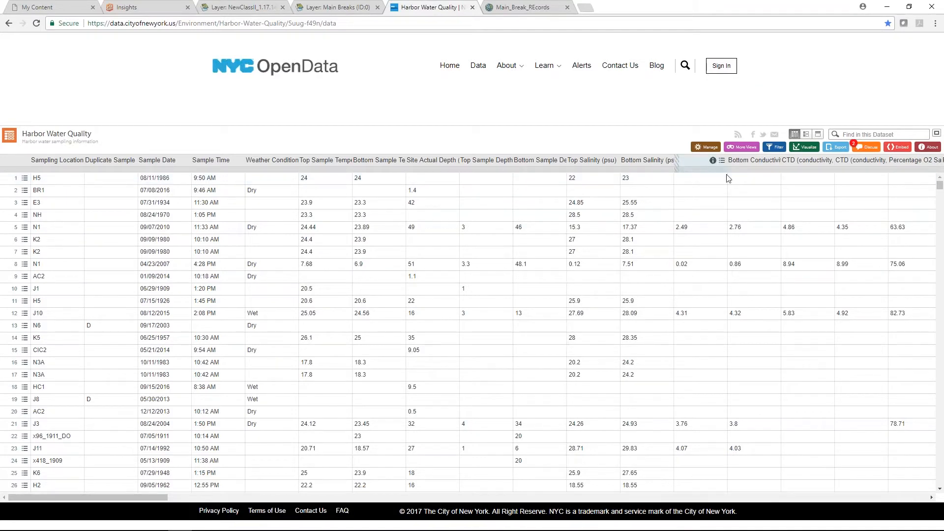
click(839, 148)
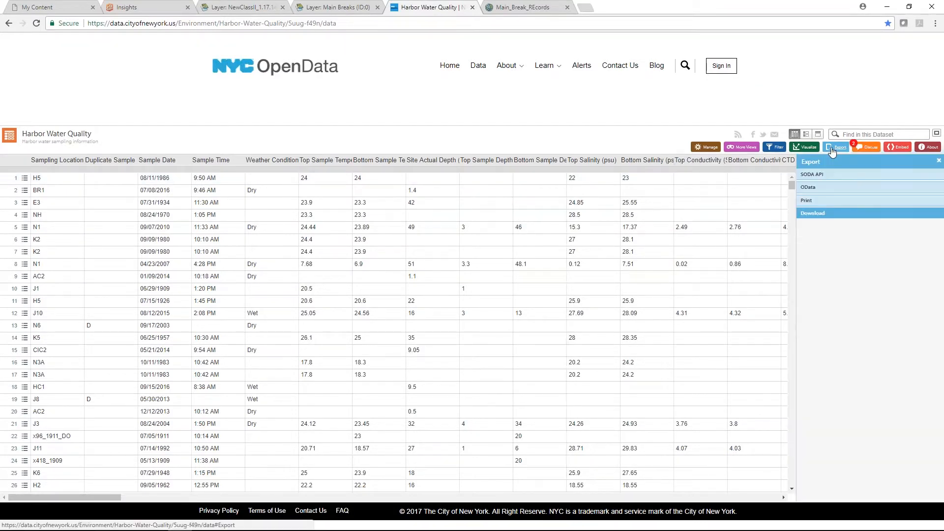
click(849, 213)
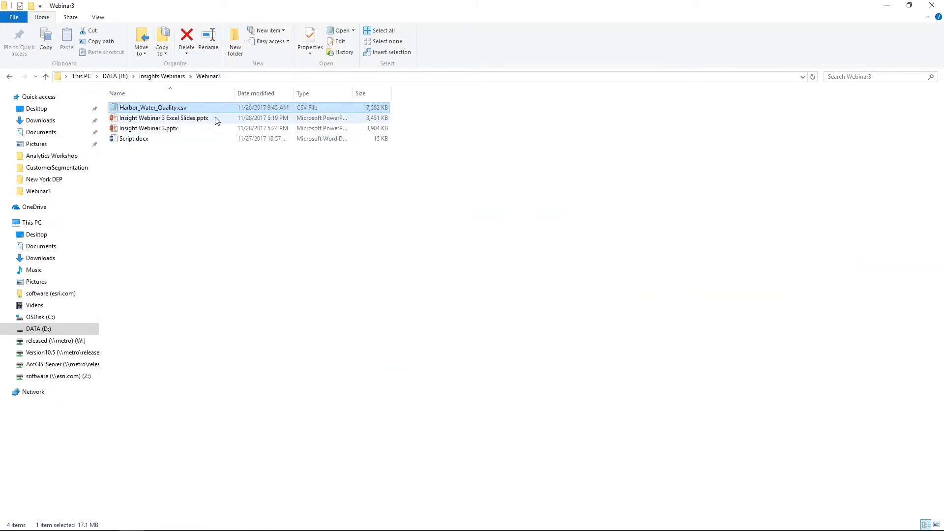
- Preview Harbor_Water_Quality.csv maximized in Notepad, then close it and return to the browser
key(Return)
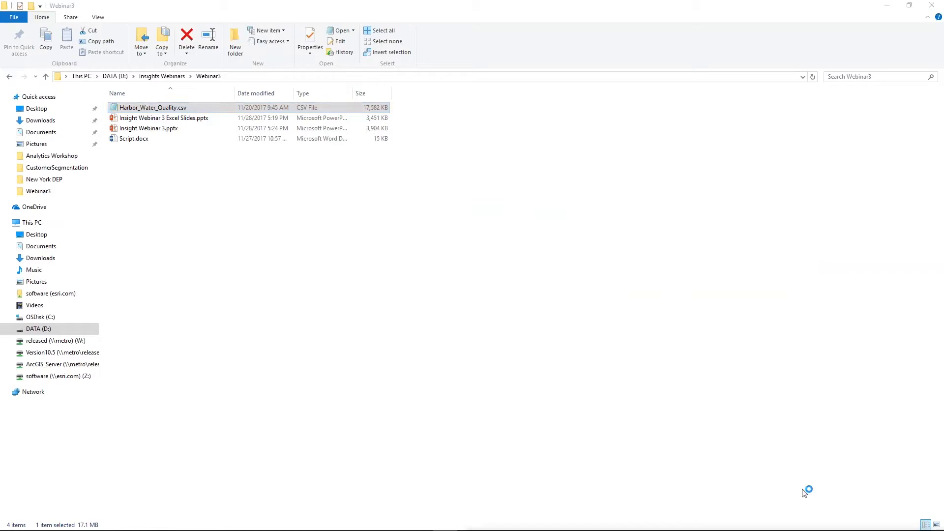
drag(526, 75, 474, 1)
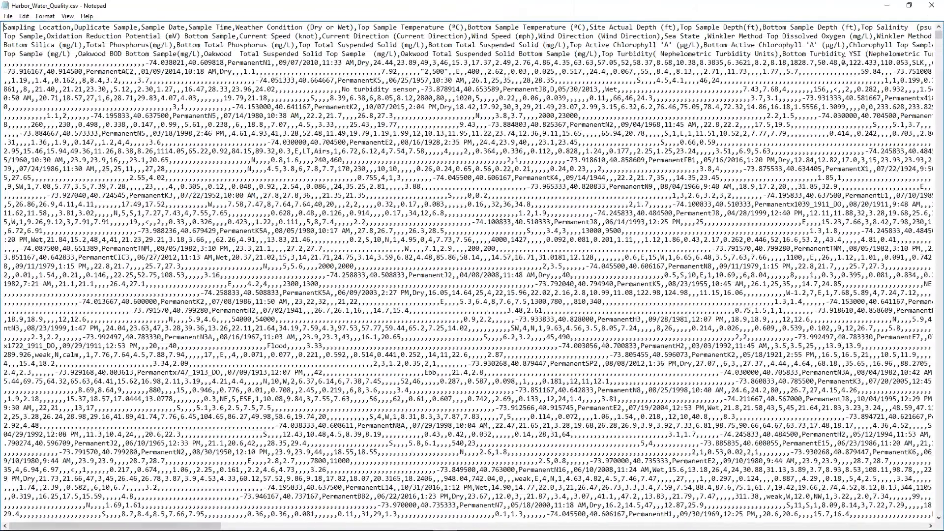
click(927, 7)
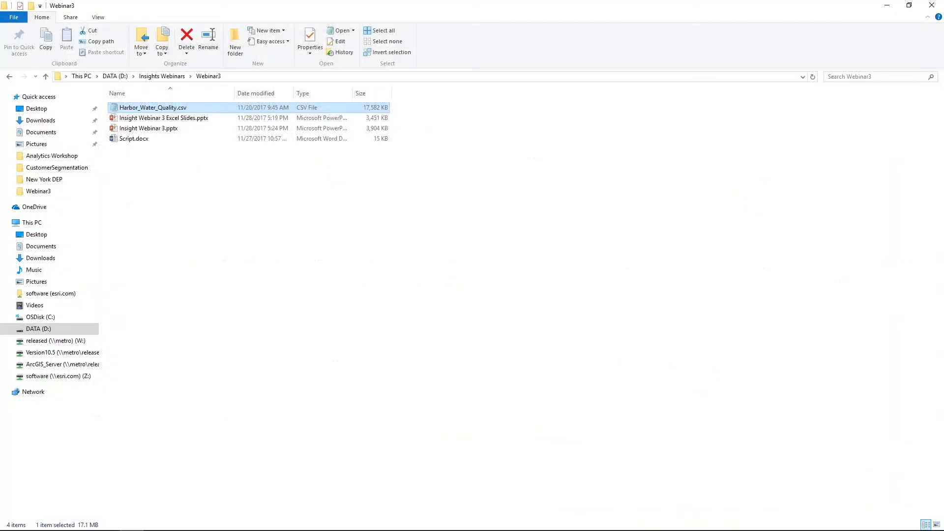
key(alt+Tab)
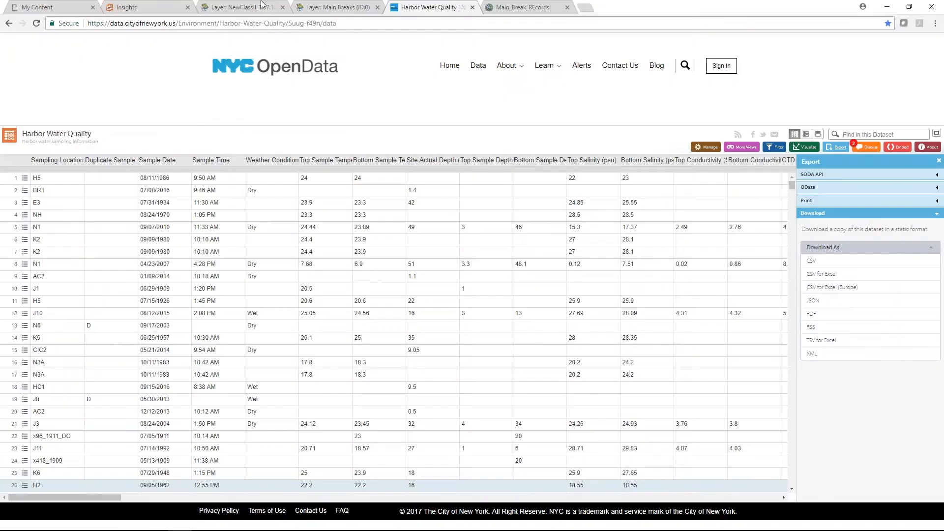
- Leave the current workbook without saving and open the NY DEP Data Analysis workbook
click(145, 5)
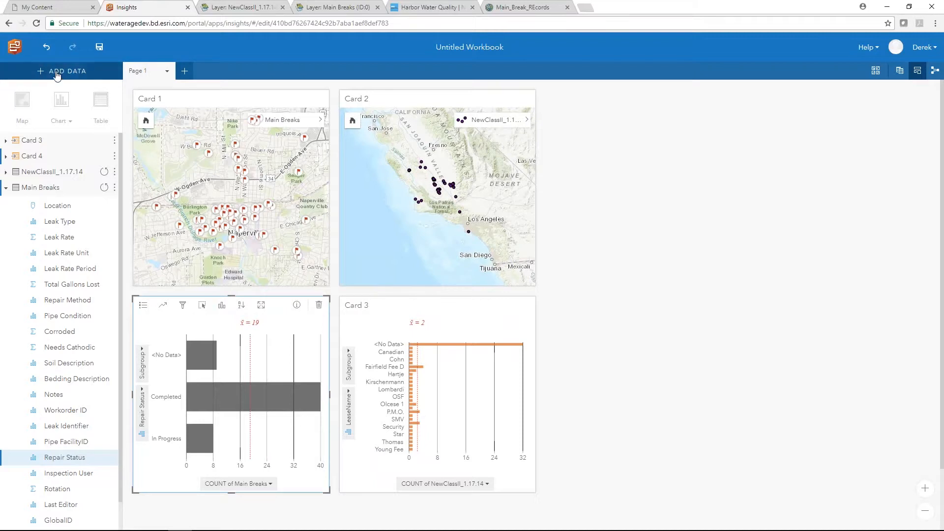
click(17, 49)
click(514, 78)
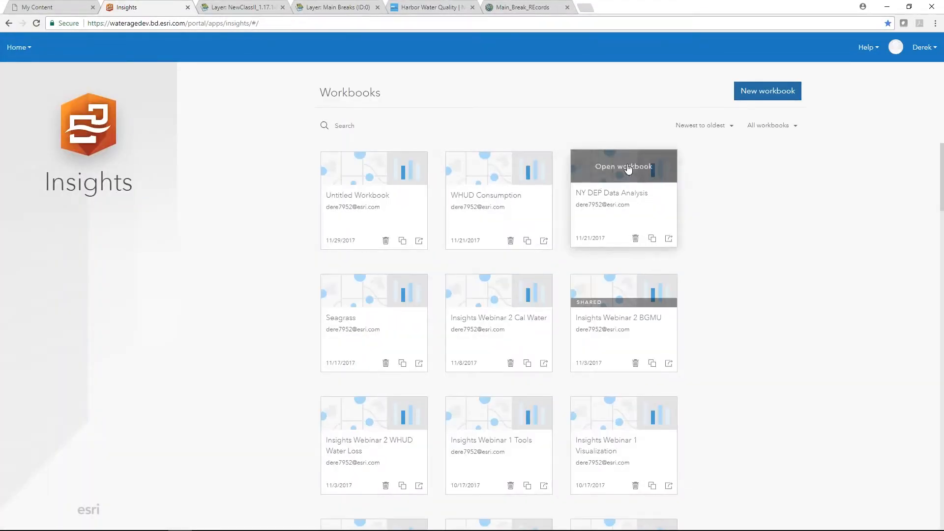
click(634, 167)
- Upload Harbor_Water_Quality.csv from the computer as an Excel or CSV data source
scroll(442, 213, down, 3)
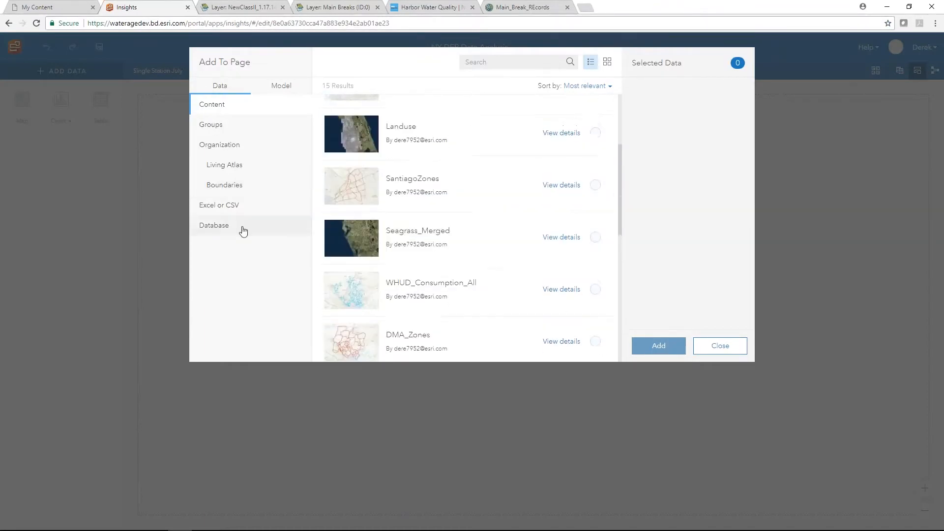
click(224, 213)
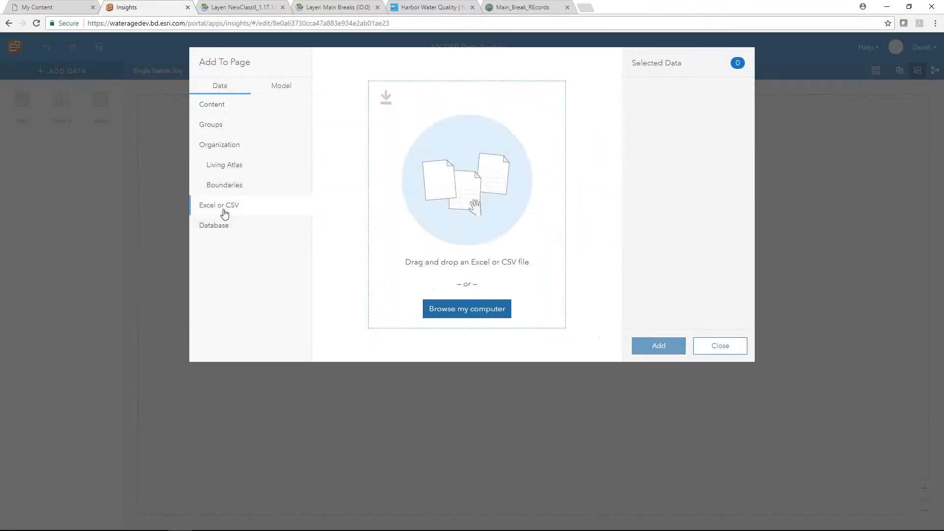
click(468, 309)
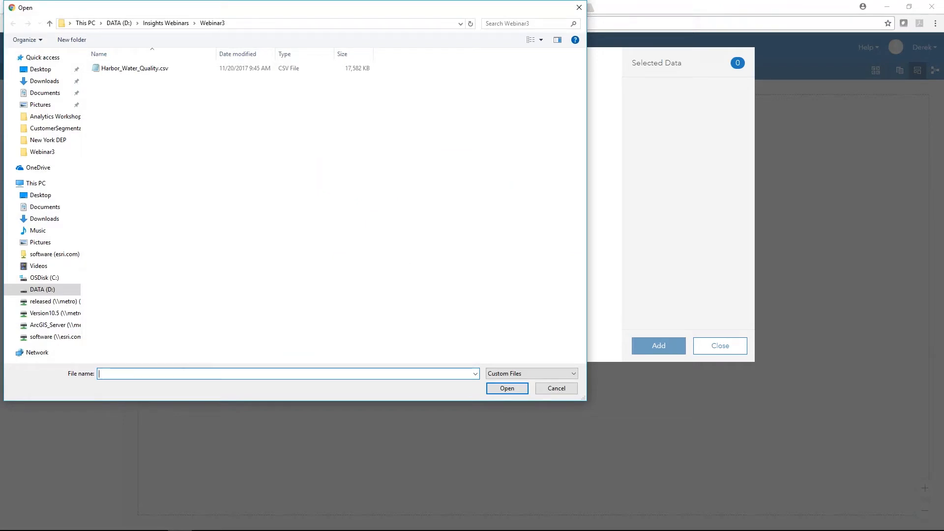
click(131, 68)
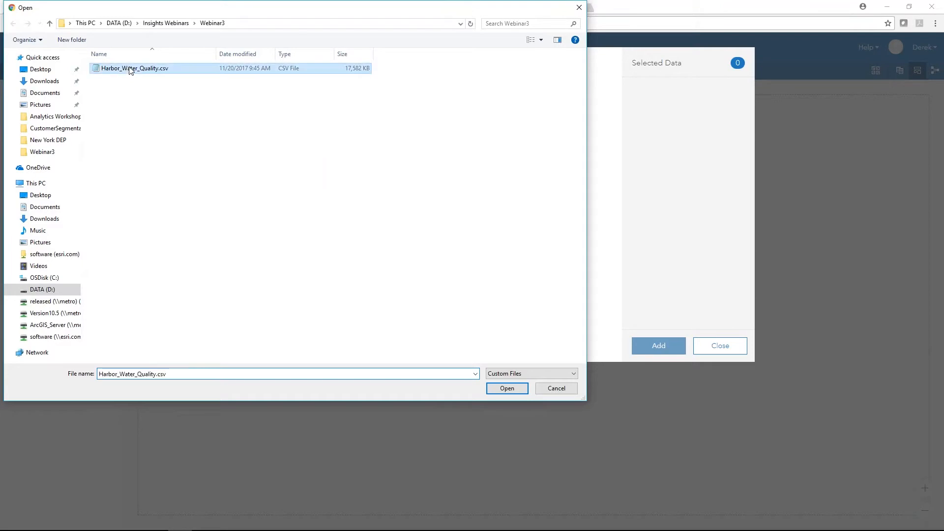
click(507, 388)
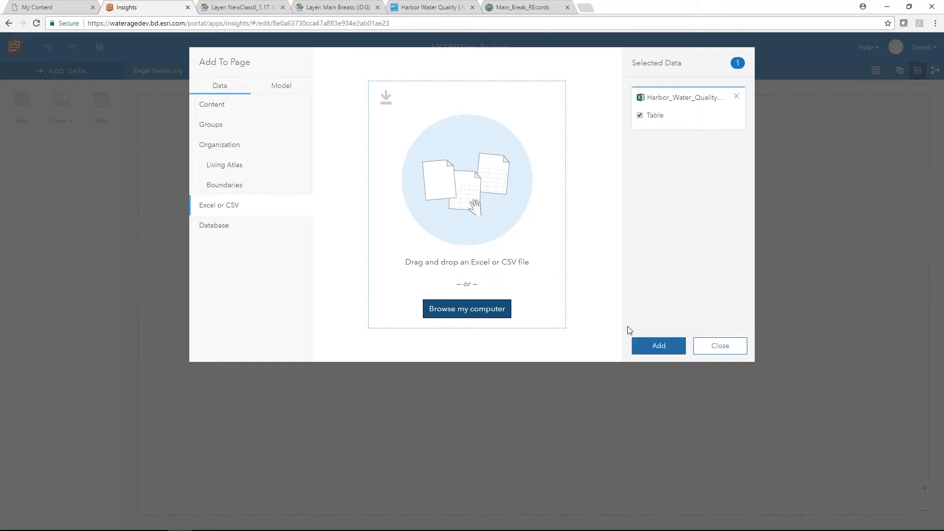
- Add the Harbor_Water_Quality Table dataset to the page and browse its field list
click(639, 344)
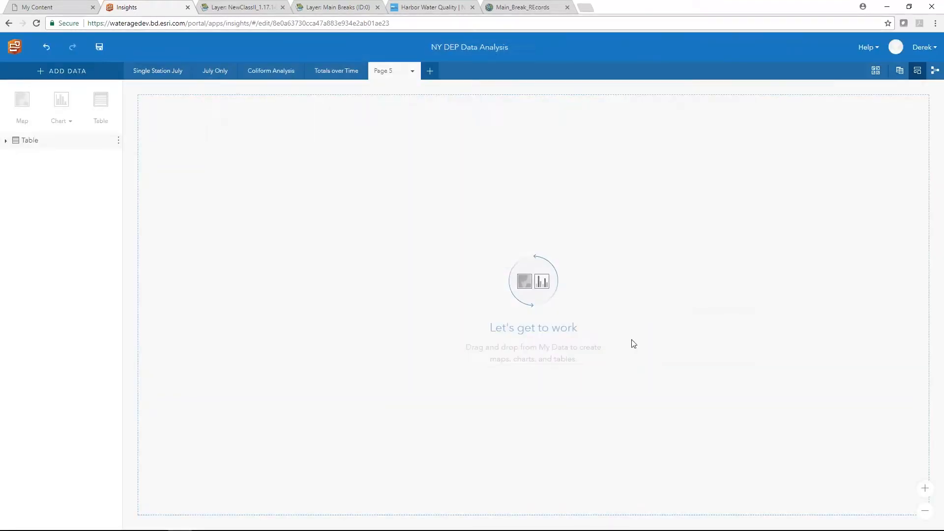
click(6, 141)
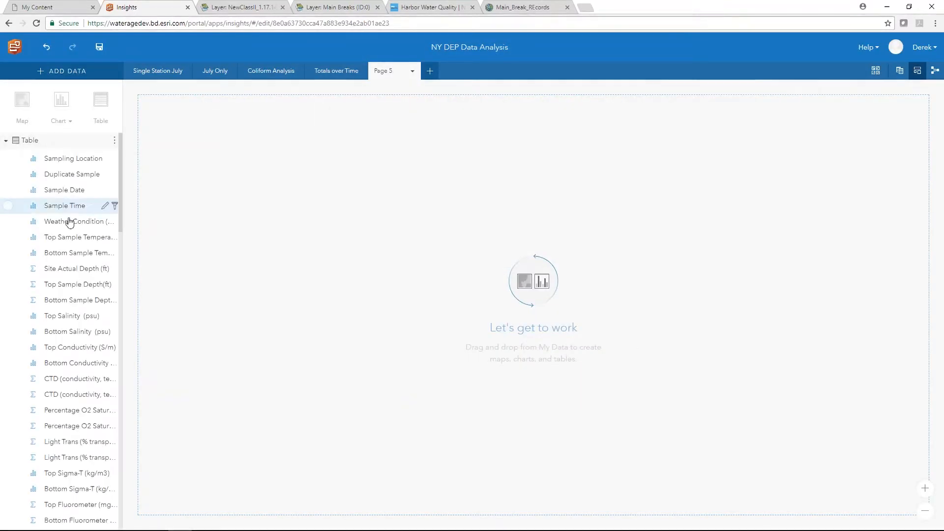
scroll(60, 280, down, 3)
scroll(61, 280, down, 9)
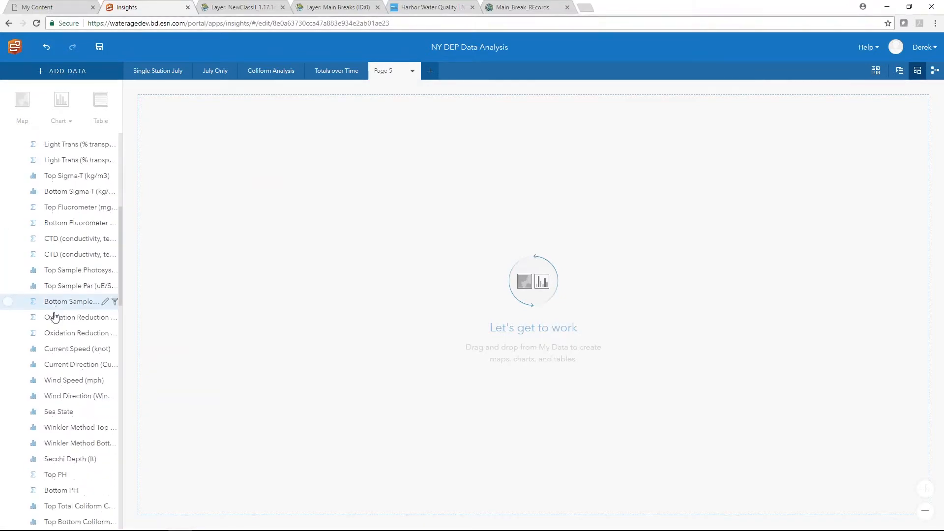
scroll(58, 311, down, 10)
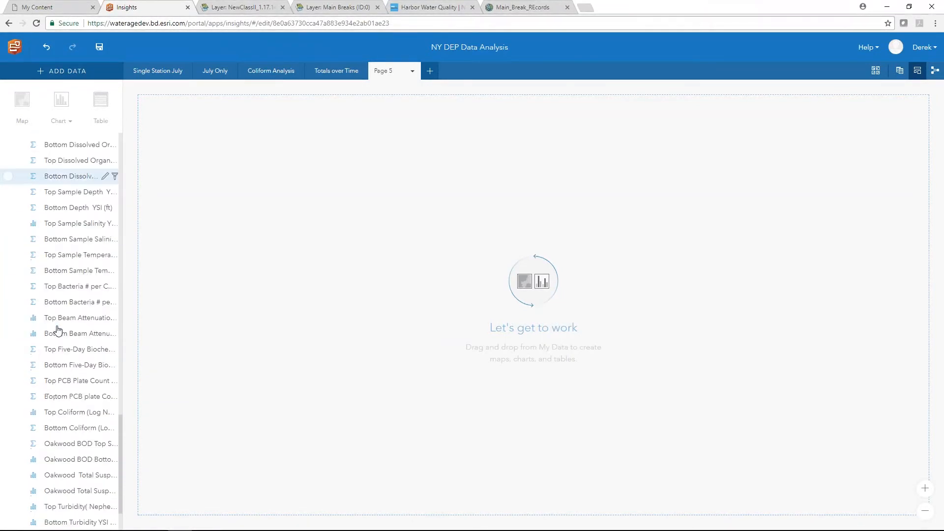
scroll(57, 330, down, 2)
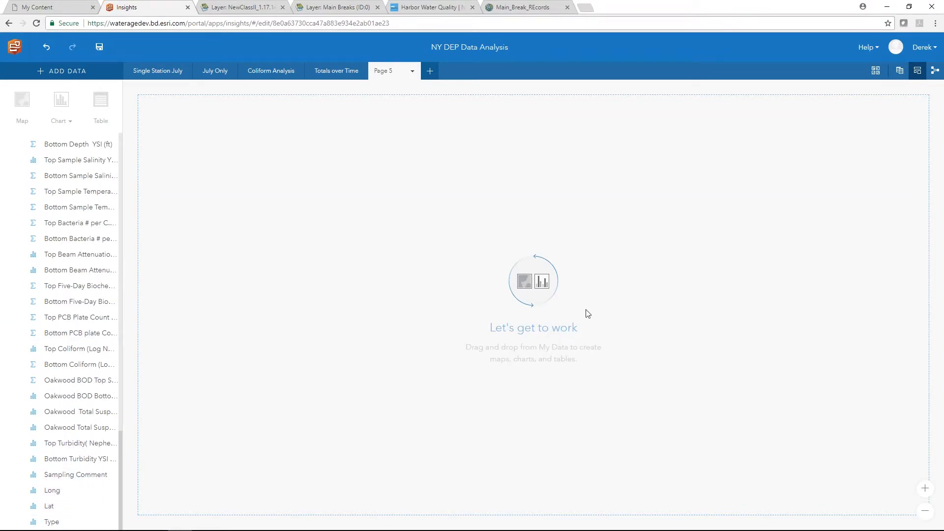
- Remove the Table dataset from the workbook
scroll(73, 211, up, 15)
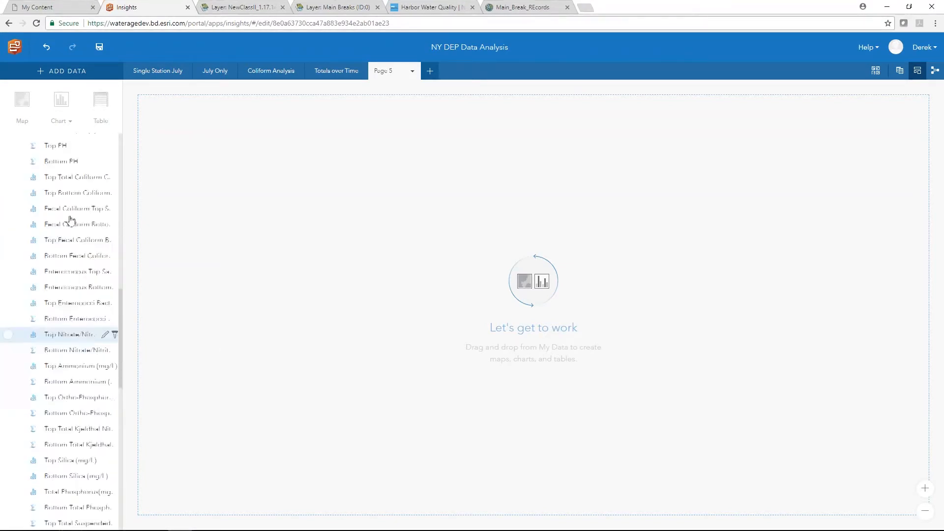
click(114, 140)
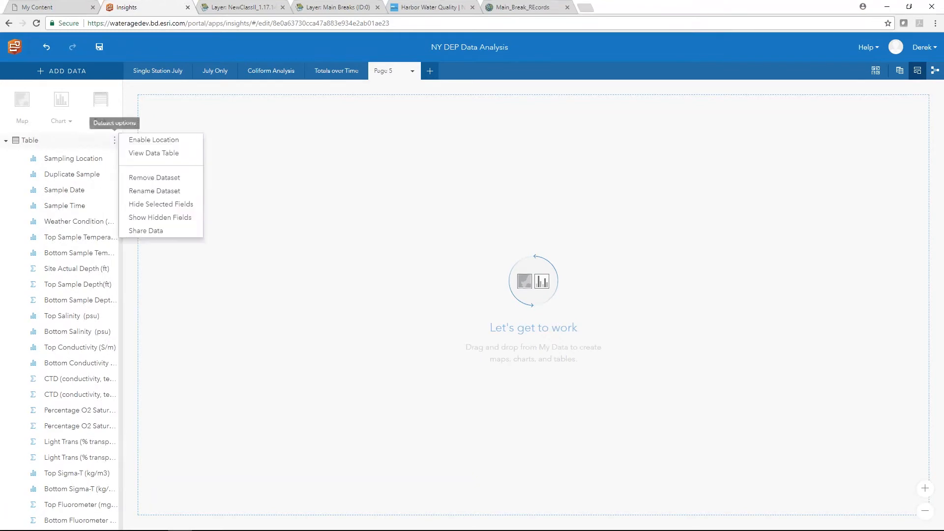
click(140, 178)
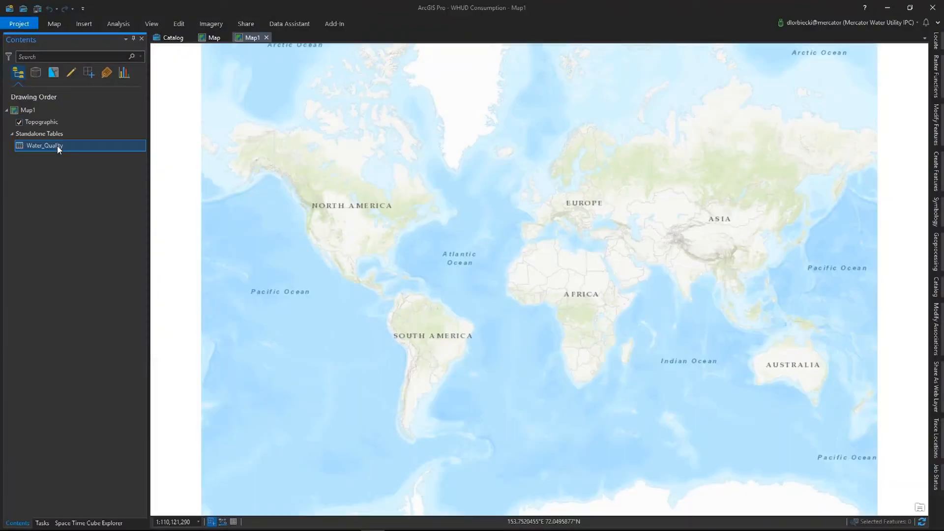
right_click(57, 147)
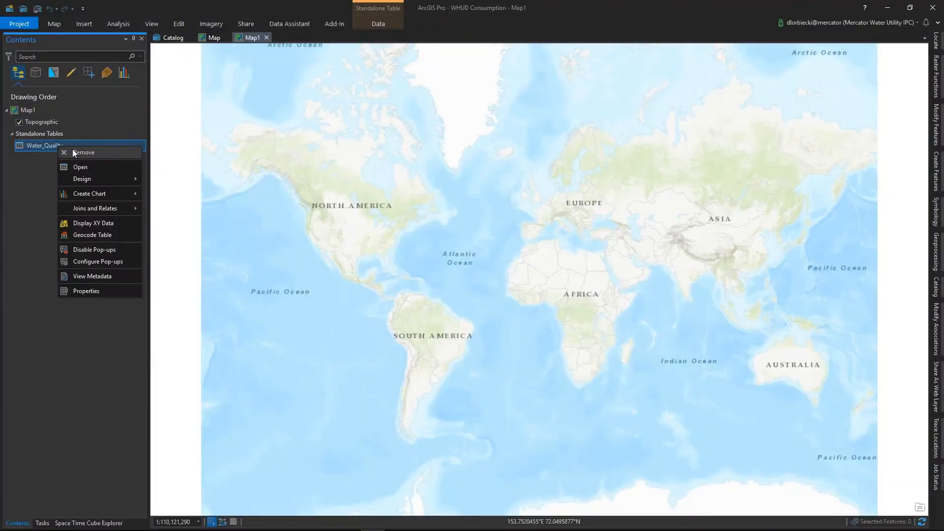
click(92, 167)
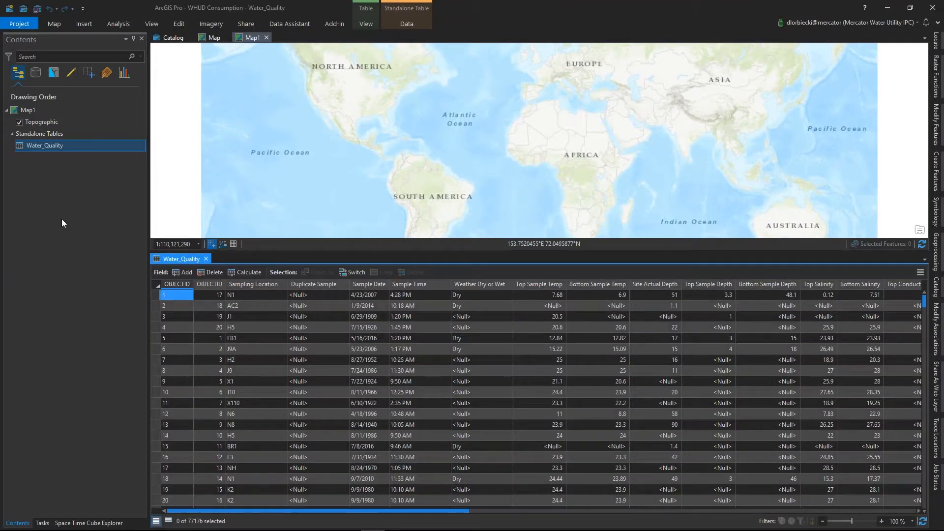
right_click(75, 146)
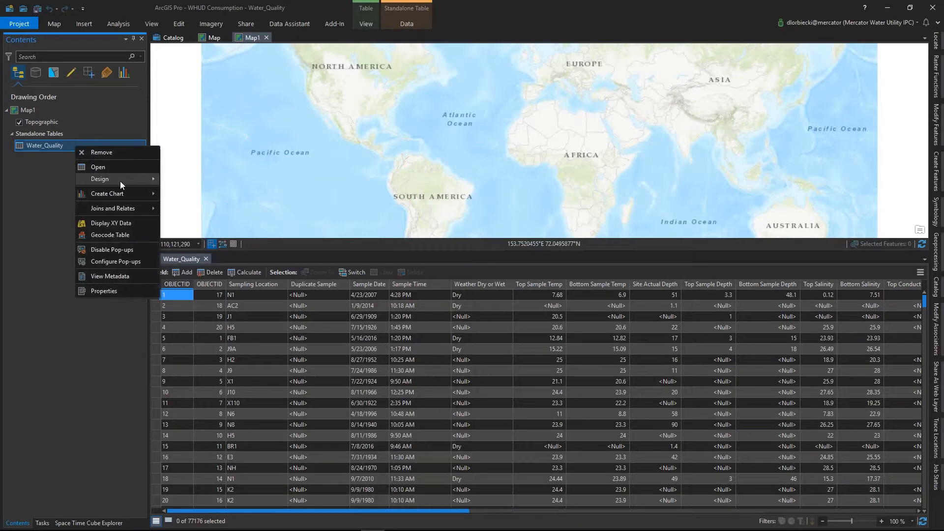
mouse_move(123, 182)
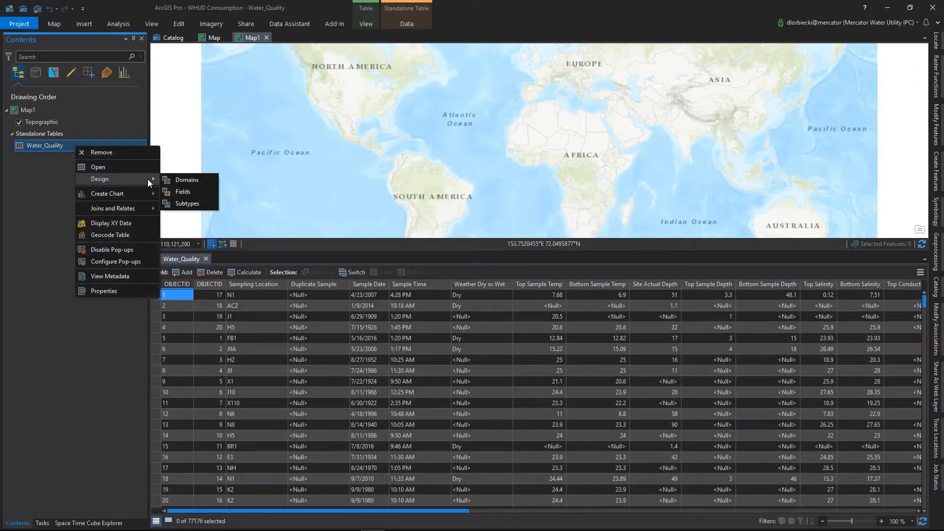
click(183, 180)
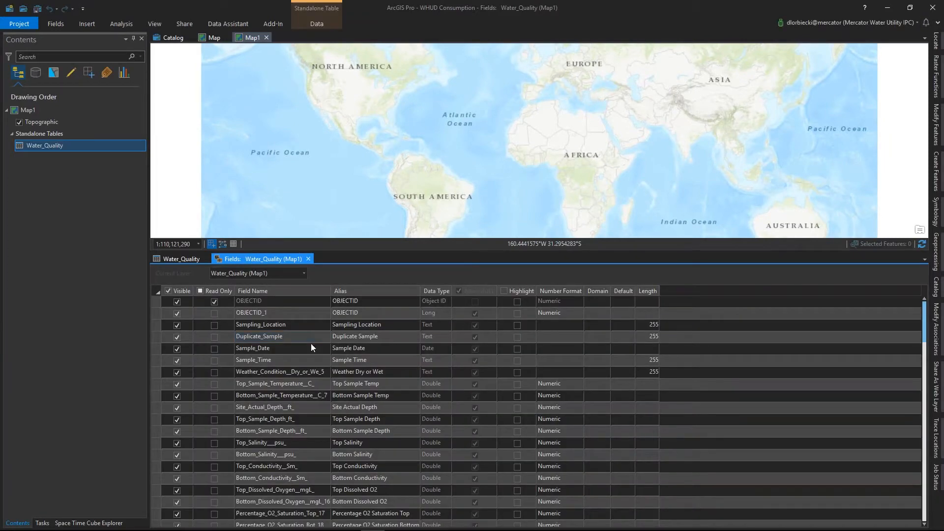
scroll(433, 447, down, 8)
scroll(431, 448, down, 10)
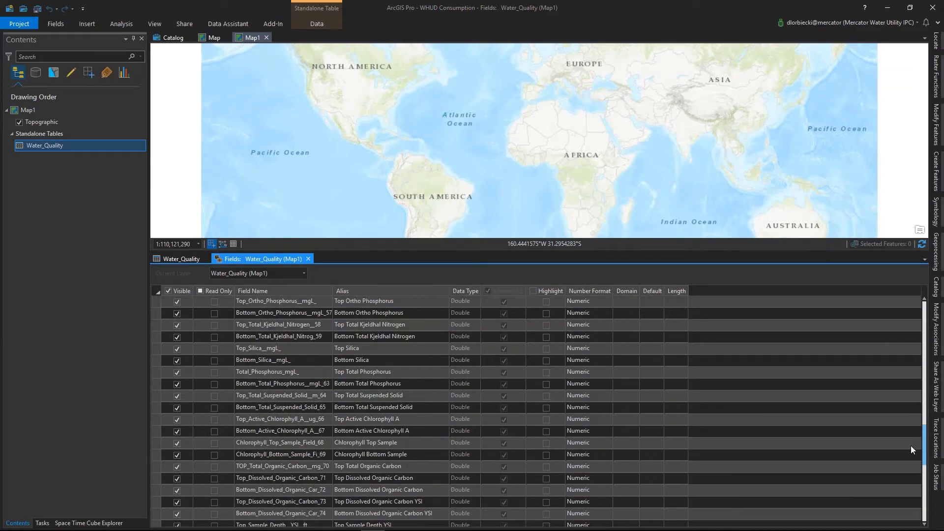
scroll(855, 460, down, 9)
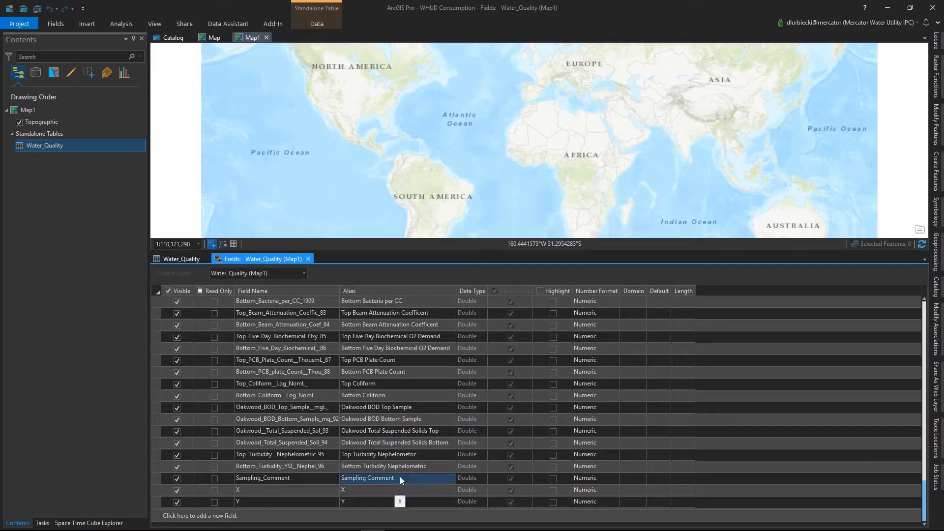
click(307, 259)
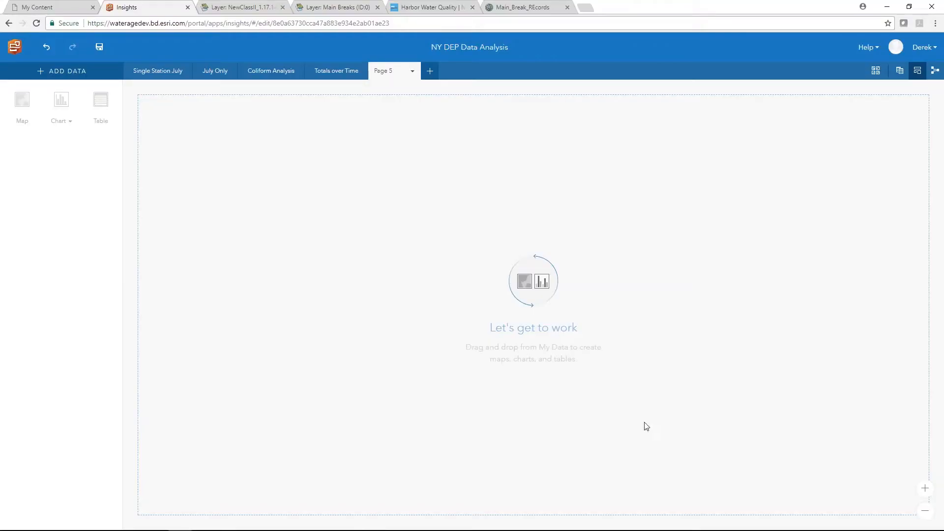
- Choose the NYDEP_Water_Quality item in Add Data and add its Water_Quality table to Page 5
click(41, 72)
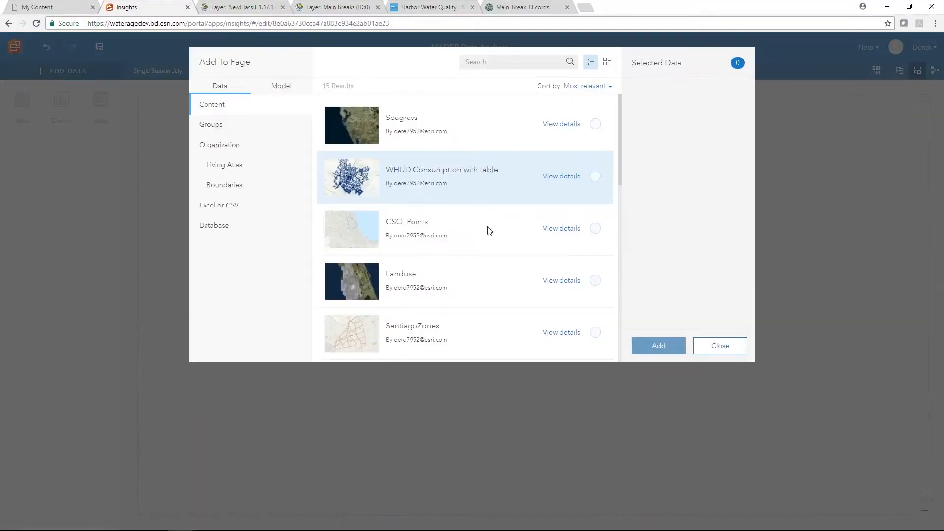
scroll(493, 260, down, 7)
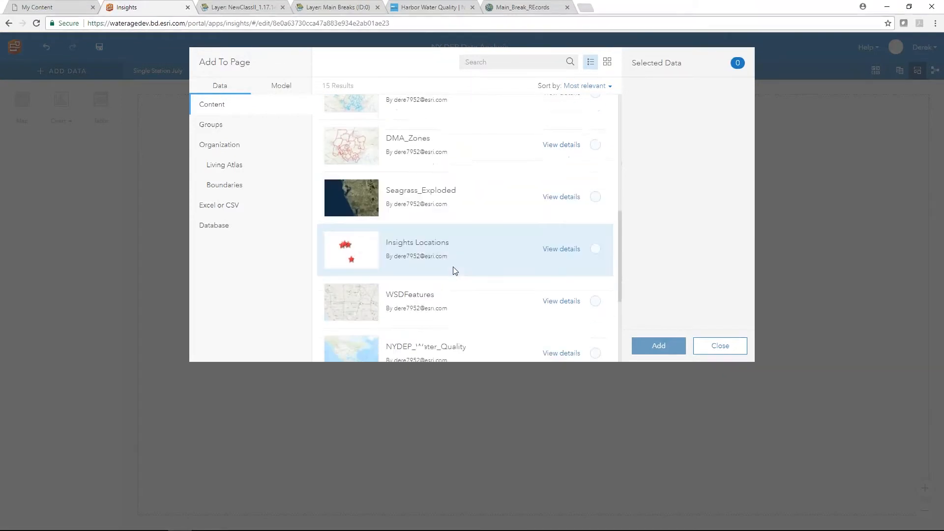
scroll(454, 271, down, 1)
click(450, 270)
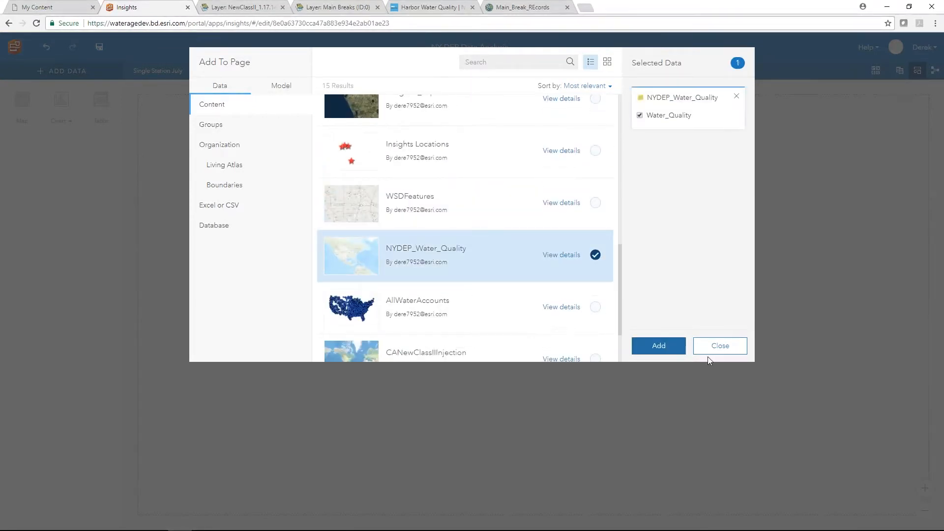
click(659, 346)
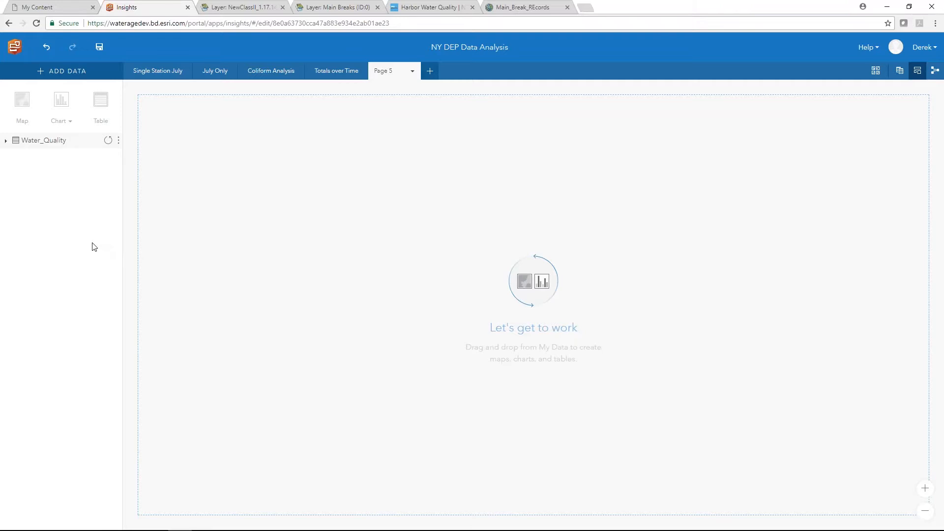
- Enable location on Water_Quality from X/Y coordinates in WGS, then map Coordinates on an enlarged card
click(5, 140)
click(115, 142)
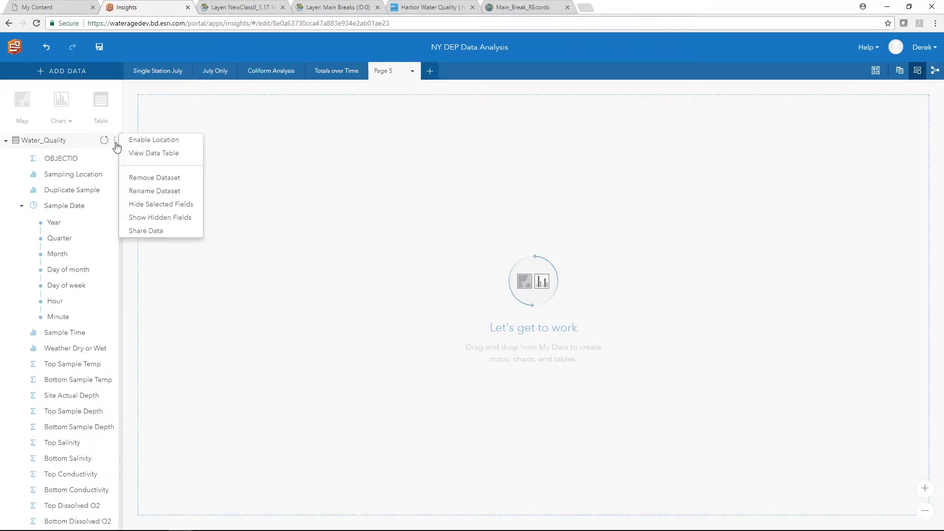
click(157, 140)
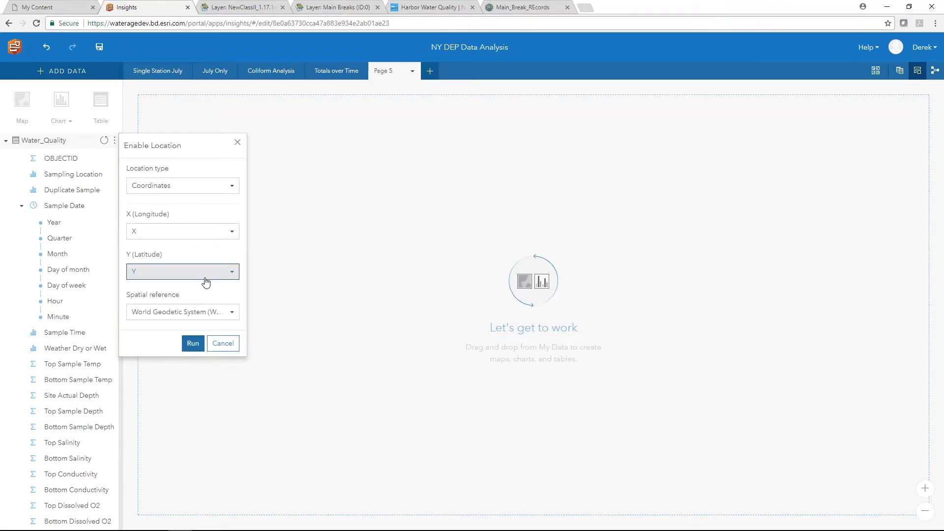
click(193, 344)
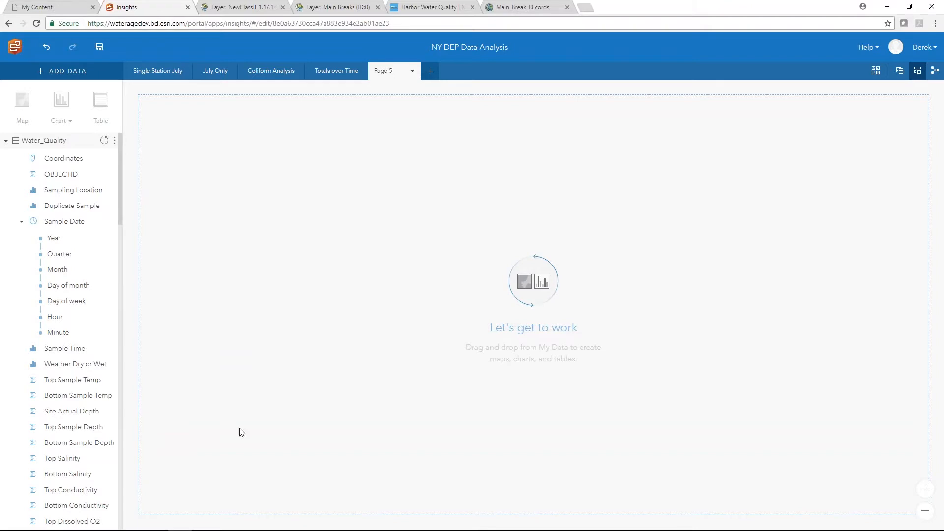
drag(64, 158, 195, 194)
drag(334, 296, 468, 296)
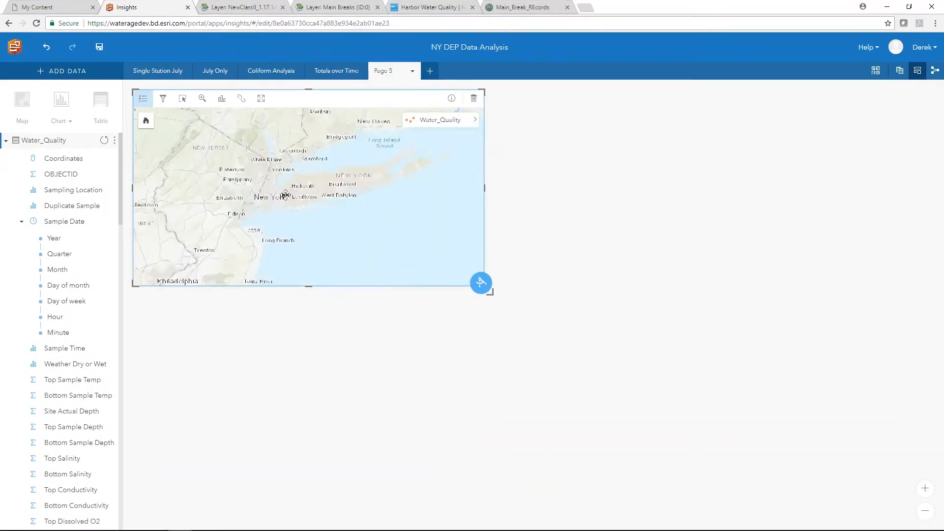
- Zoom and pan the Water_Quality map to centre on New York City's sample points
scroll(270, 200, up, 4)
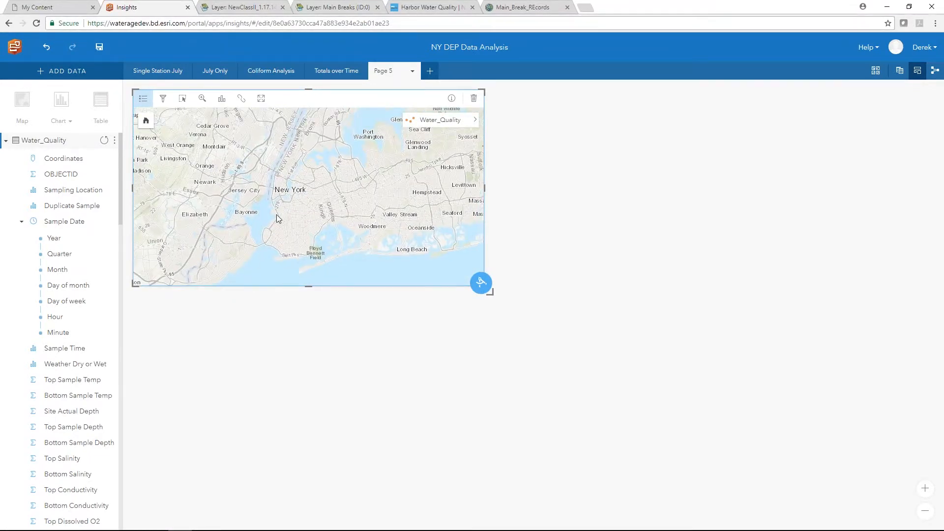
drag(278, 213, 248, 237)
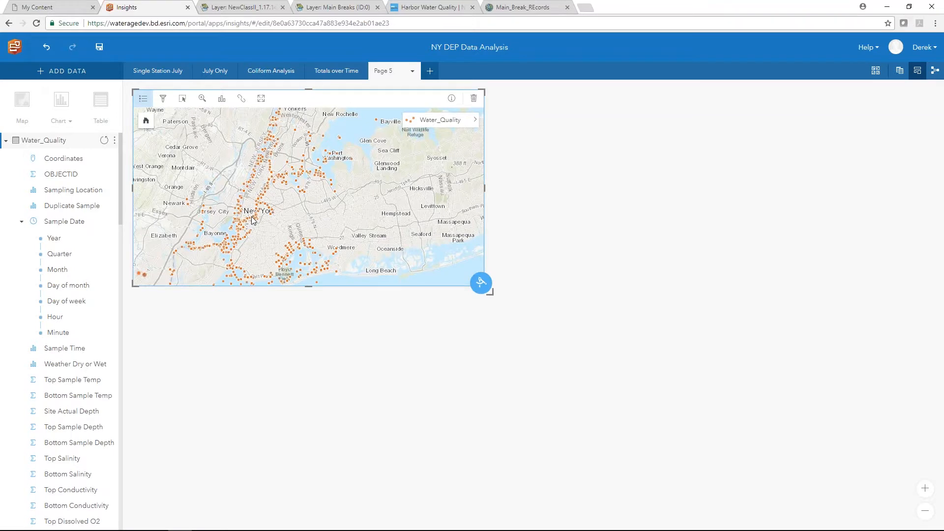
mouse_move(232, 232)
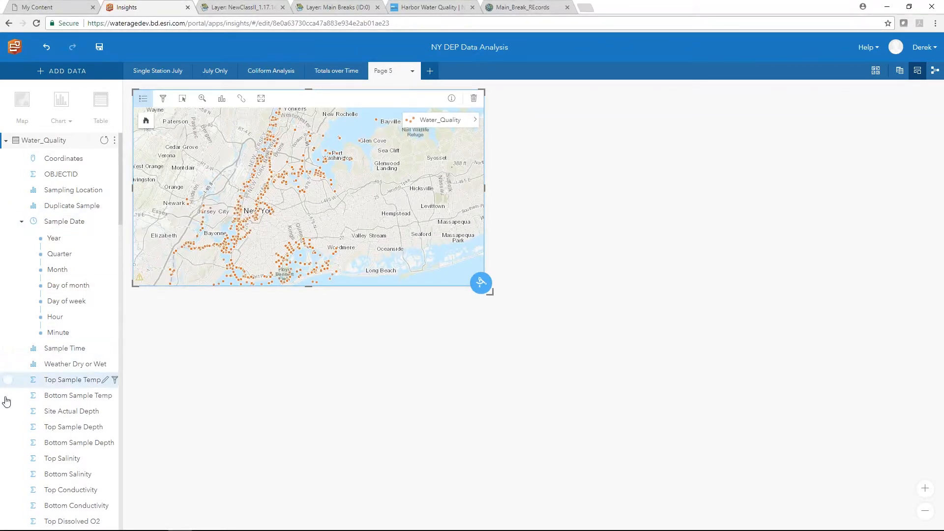
scroll(15, 443, down, 3)
scroll(15, 443, down, 3)
scroll(15, 448, down, 2)
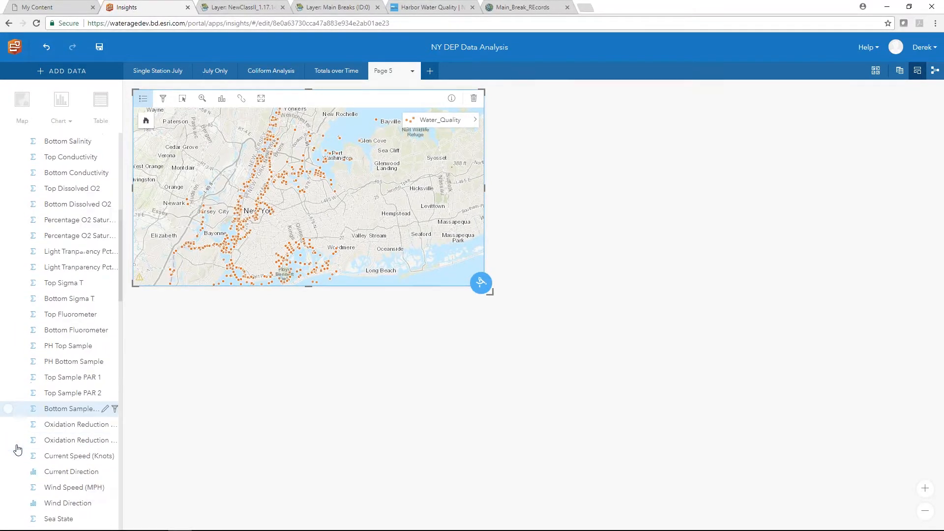
scroll(15, 449, up, 3)
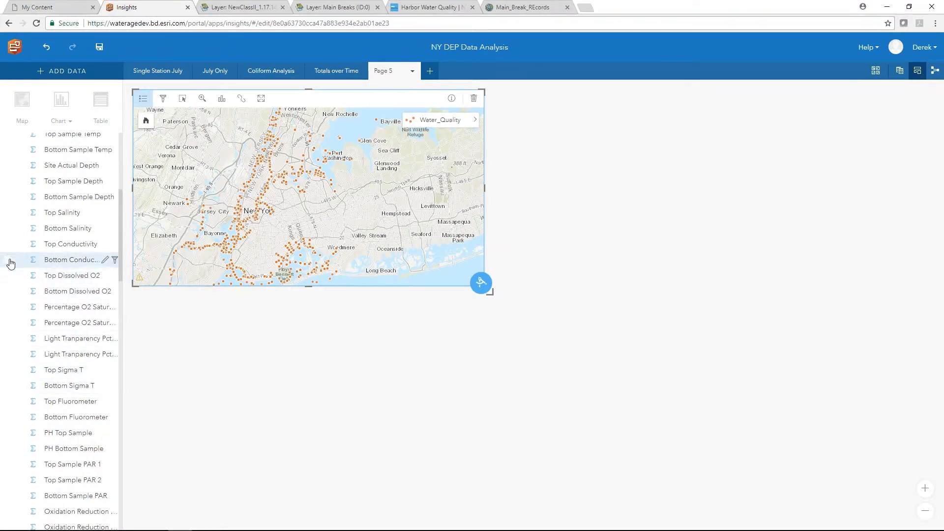
scroll(10, 225, up, 5)
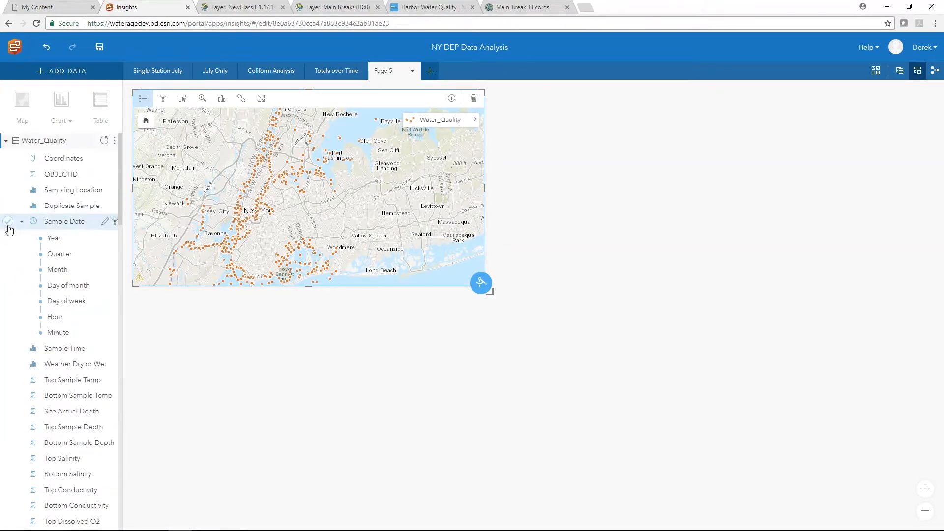
- Select the Sample Date field in the data pane and scroll through the remaining fields
click(8, 226)
scroll(30, 320, down, 6)
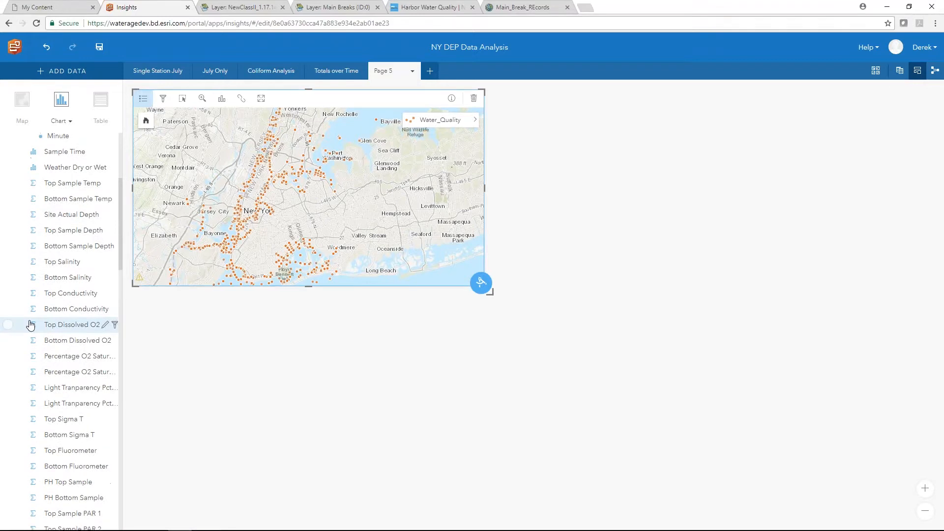
scroll(27, 315, down, 5)
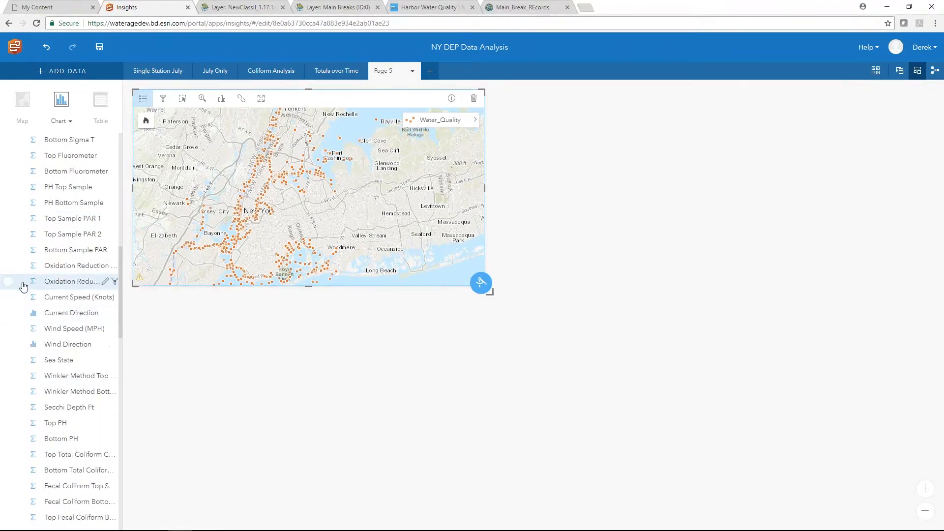
scroll(23, 302, down, 2)
- Chart average Top Total Coliform Cells over Sample Date and widen the chart card across the page
drag(10, 356, 218, 410)
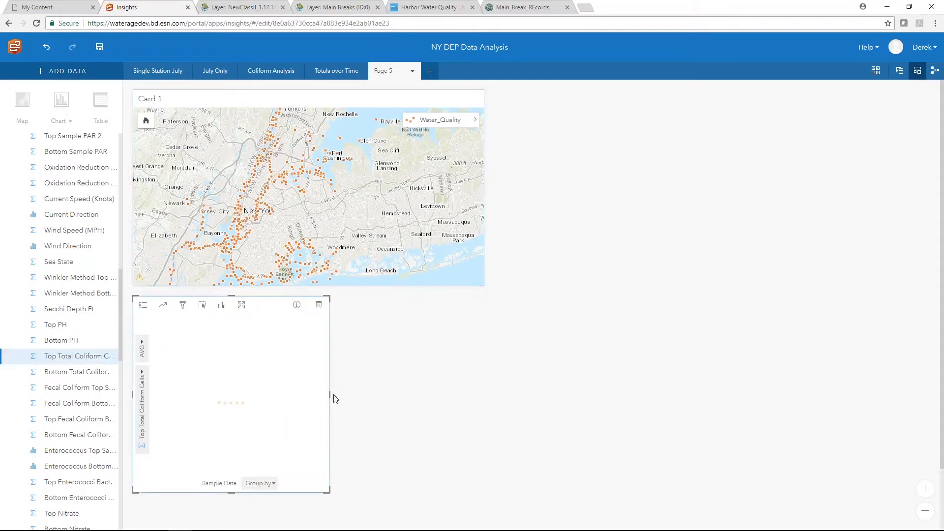
drag(329, 394, 612, 408)
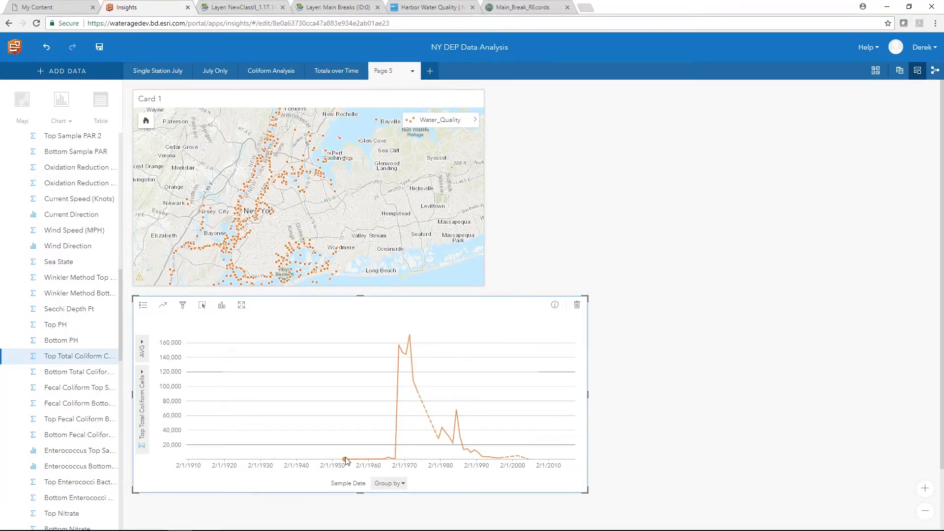
mouse_move(344, 463)
mouse_move(528, 463)
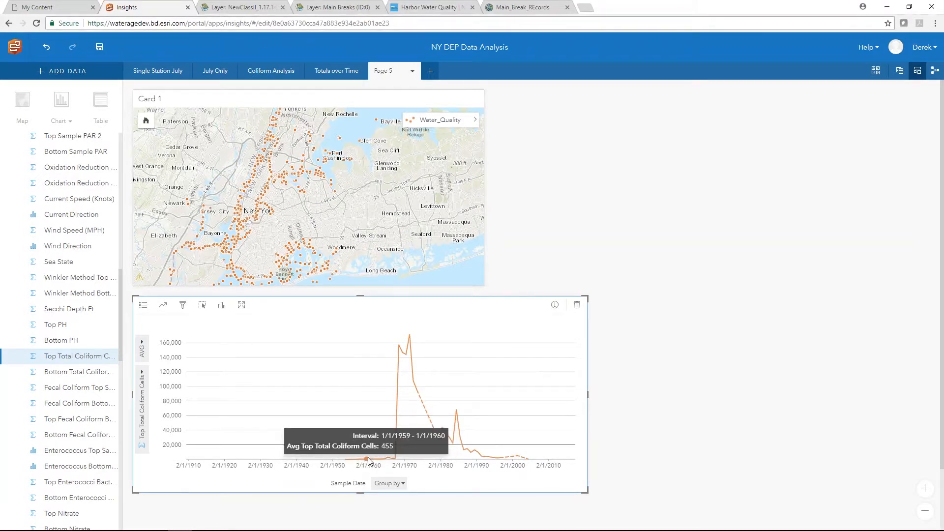
mouse_move(396, 463)
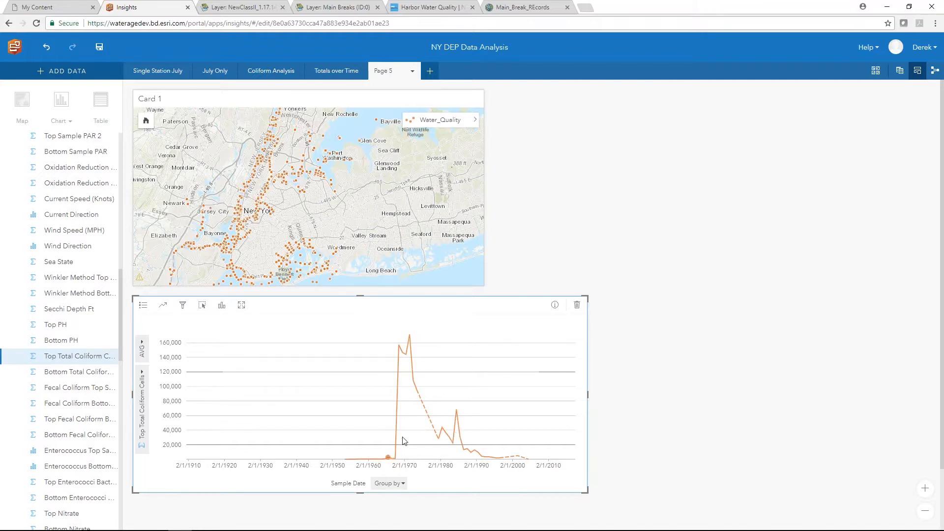
- Set the Sample Date filter's start date to 1/1/1954
scroll(81, 320, up, 15)
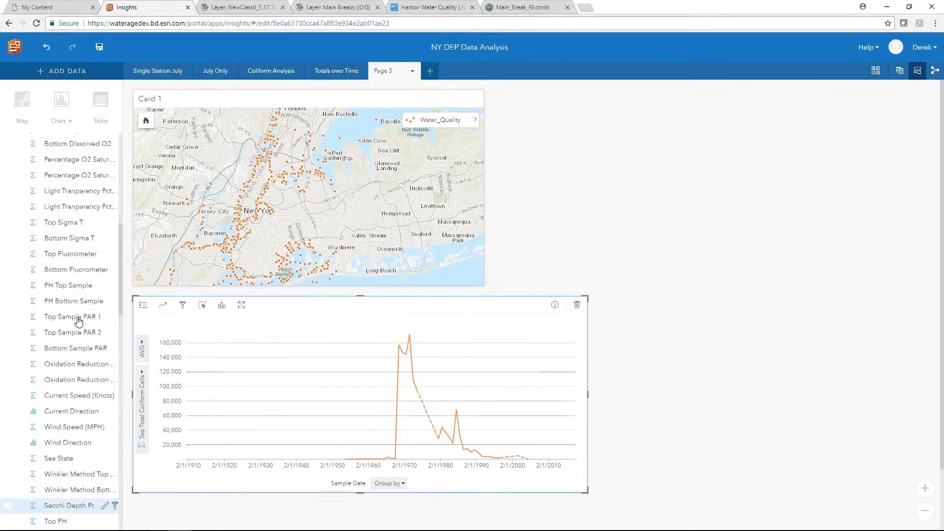
click(114, 222)
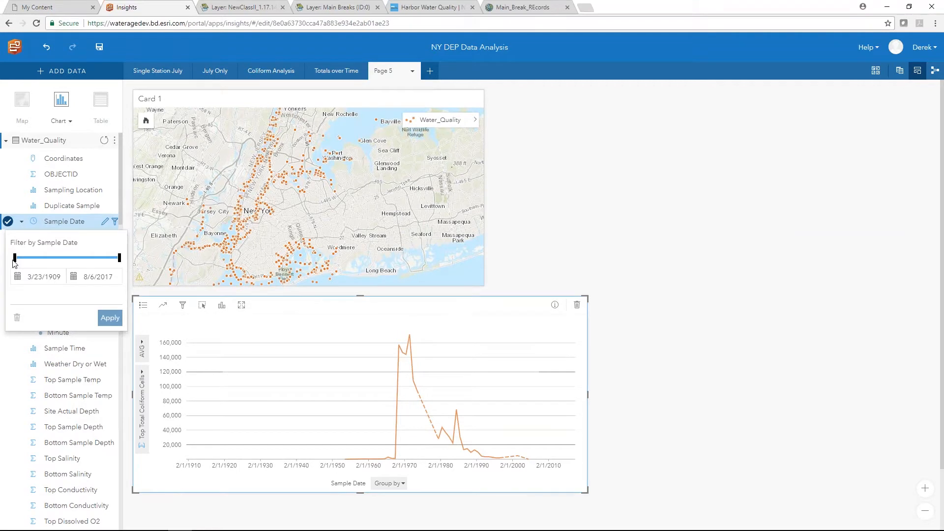
drag(15, 258, 59, 264)
click(18, 277)
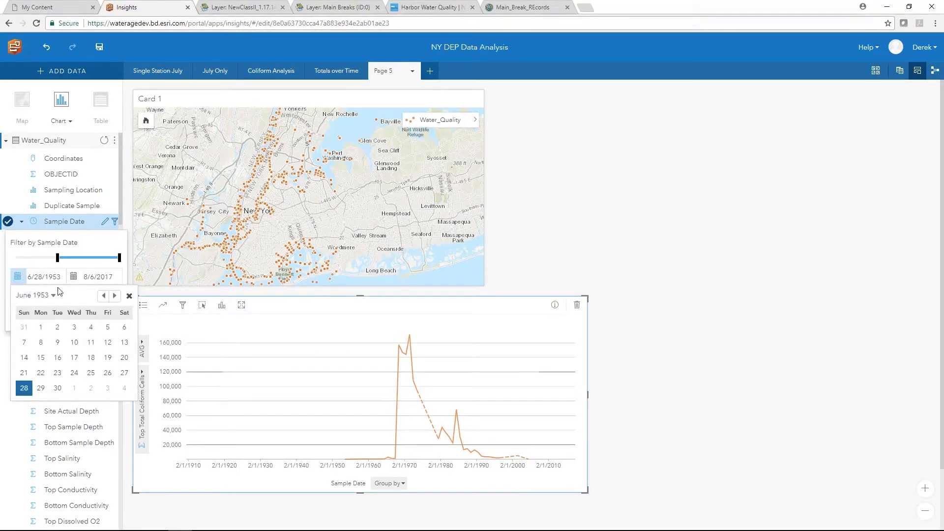
click(50, 296)
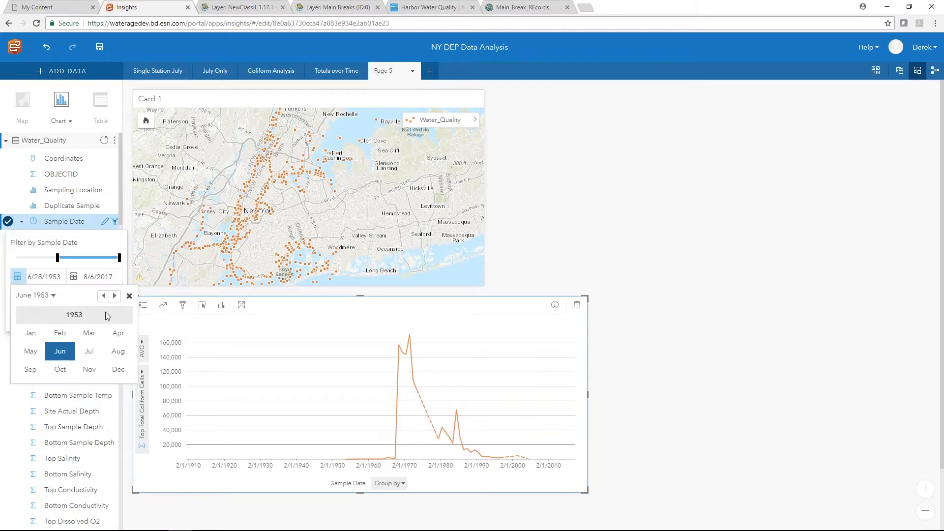
click(114, 295)
click(35, 338)
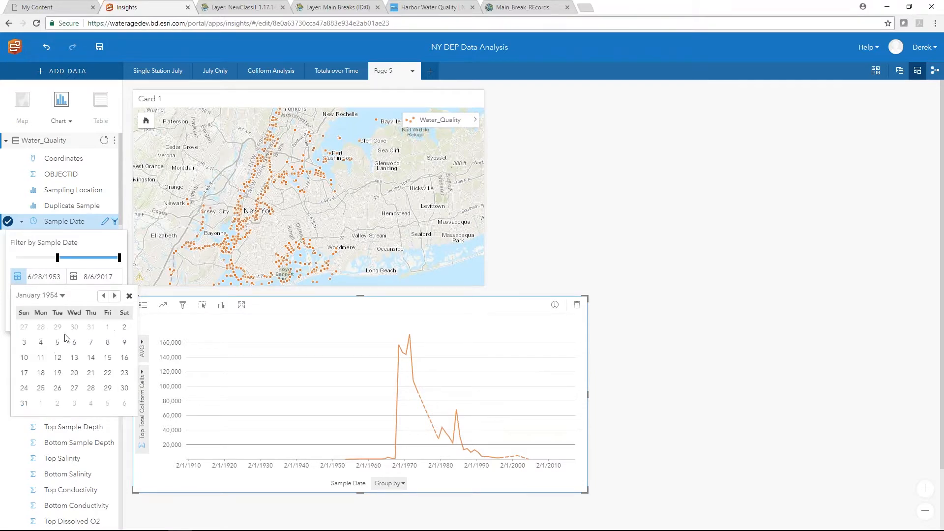
click(107, 328)
click(128, 296)
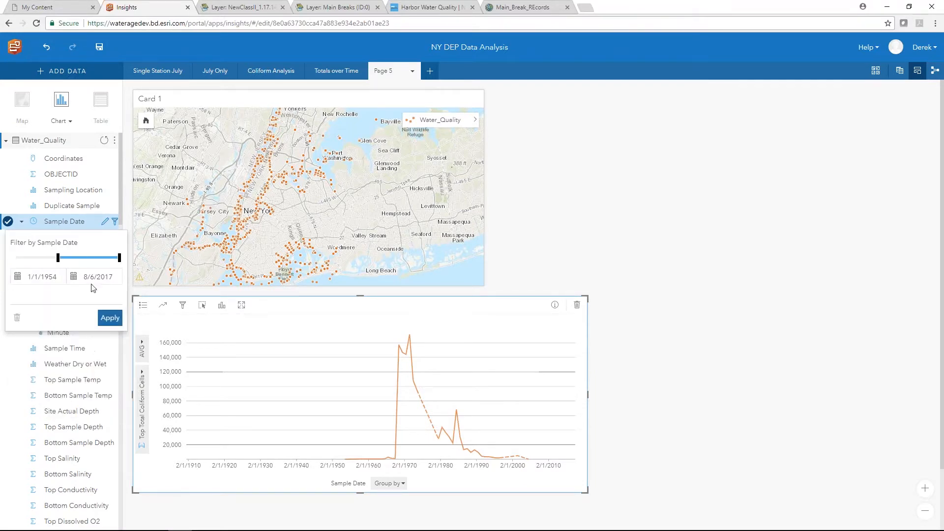
- Set the filter's end date to 1/1/2004 and apply the Sample Date filter
click(73, 276)
drag(119, 262, 104, 262)
click(94, 296)
click(171, 295)
click(171, 295)
click(170, 296)
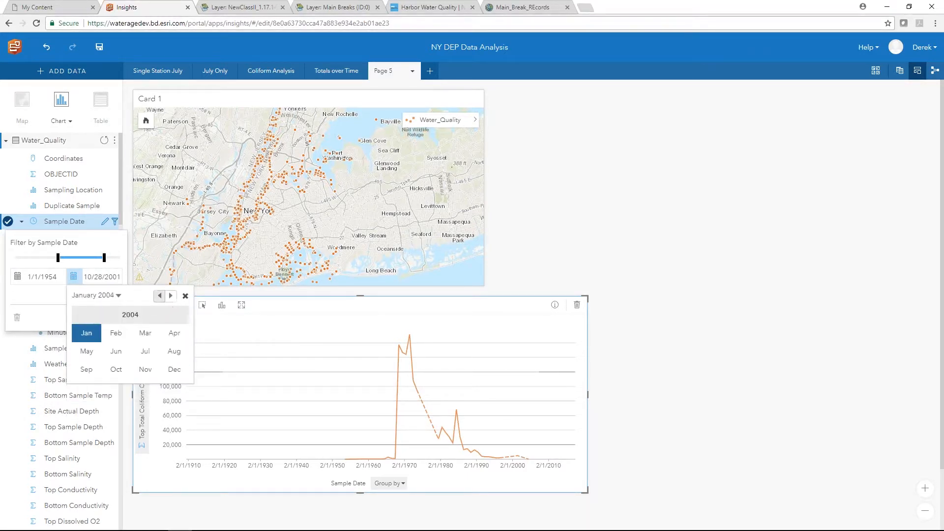
click(86, 333)
click(146, 327)
click(185, 296)
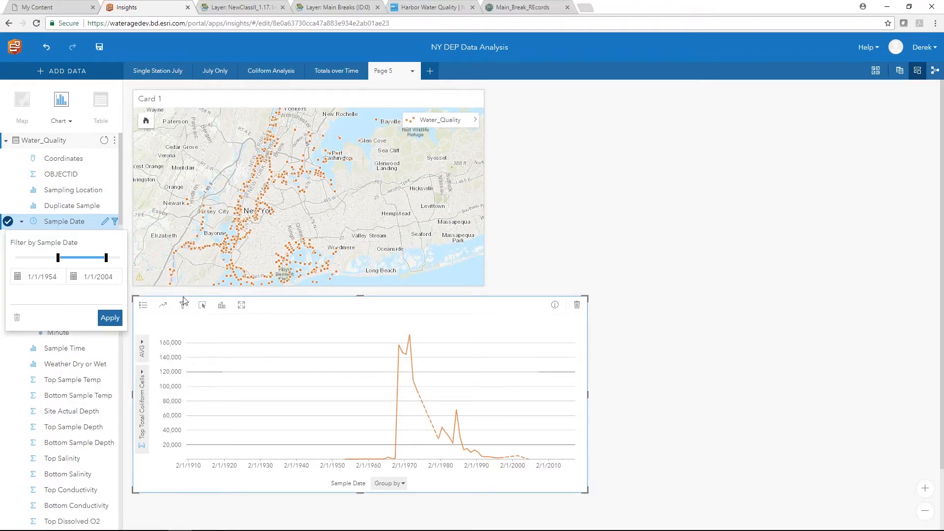
click(112, 319)
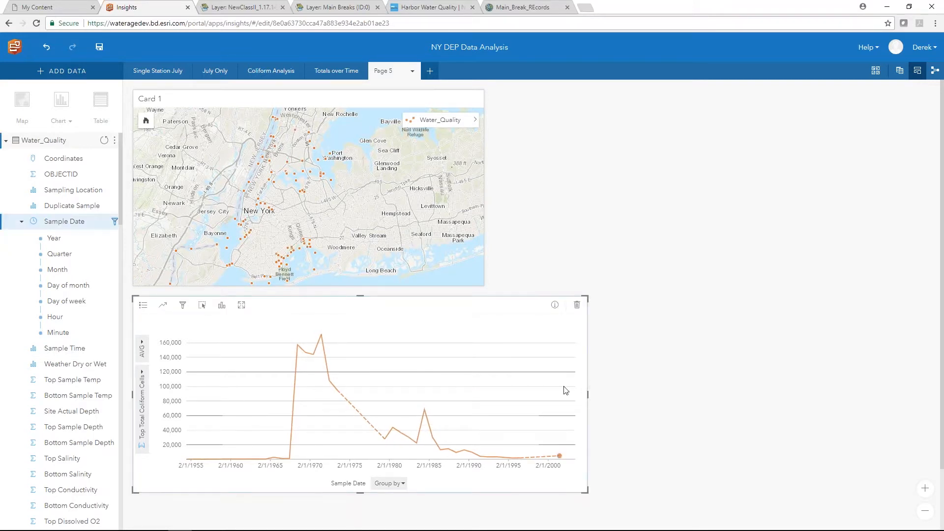
click(297, 346)
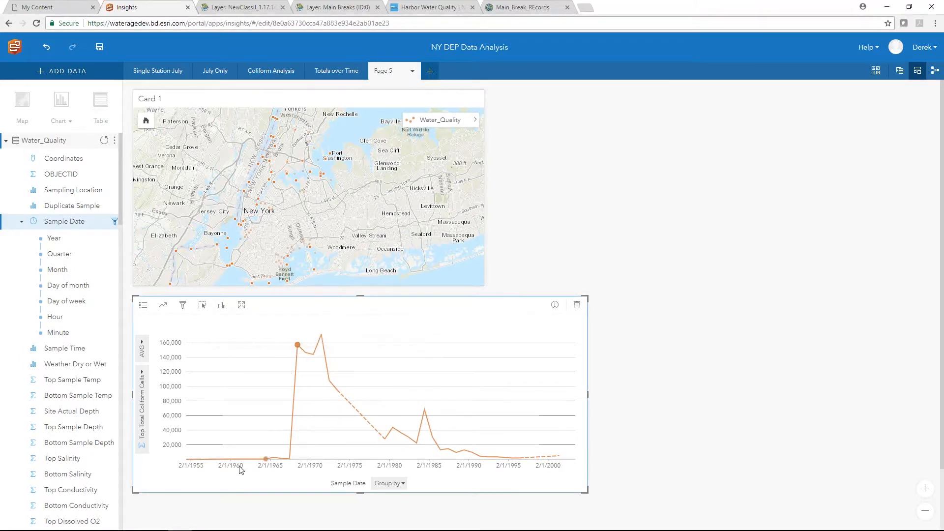
click(321, 336)
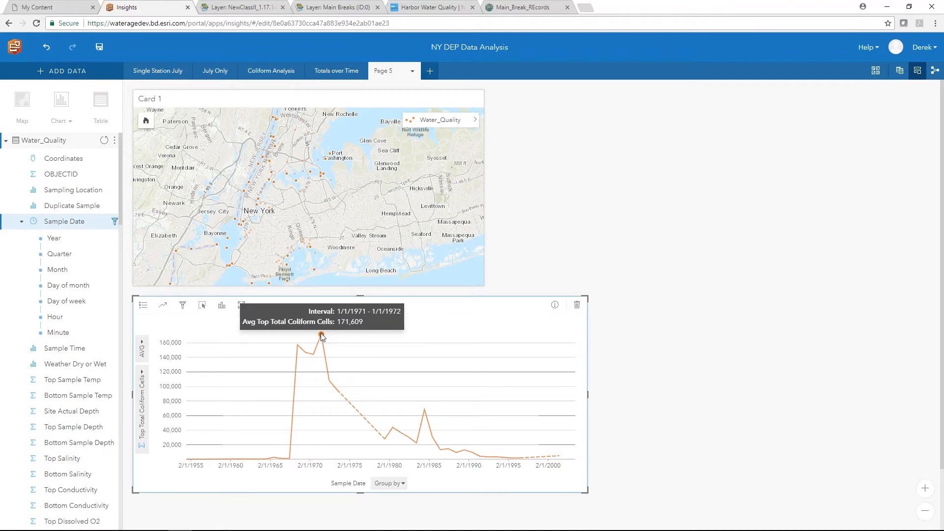
click(379, 338)
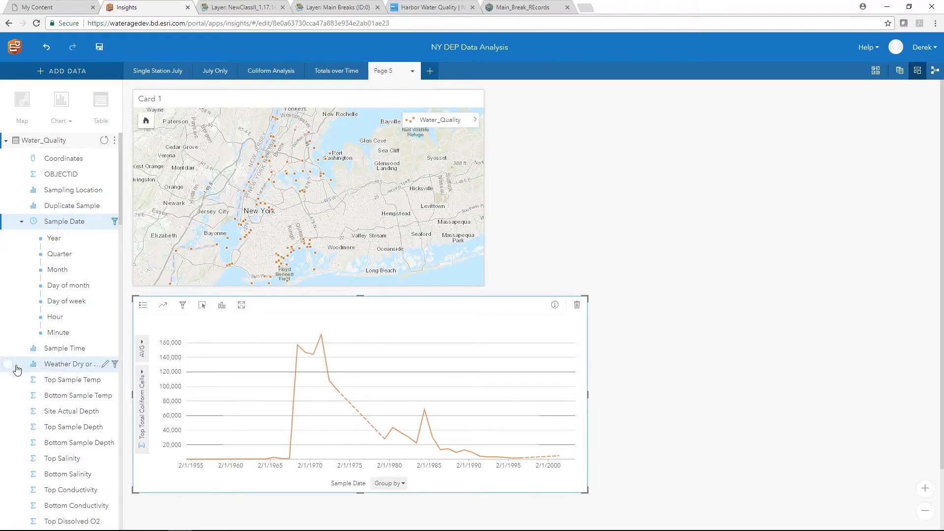
scroll(35, 408, down, 1)
scroll(34, 408, down, 5)
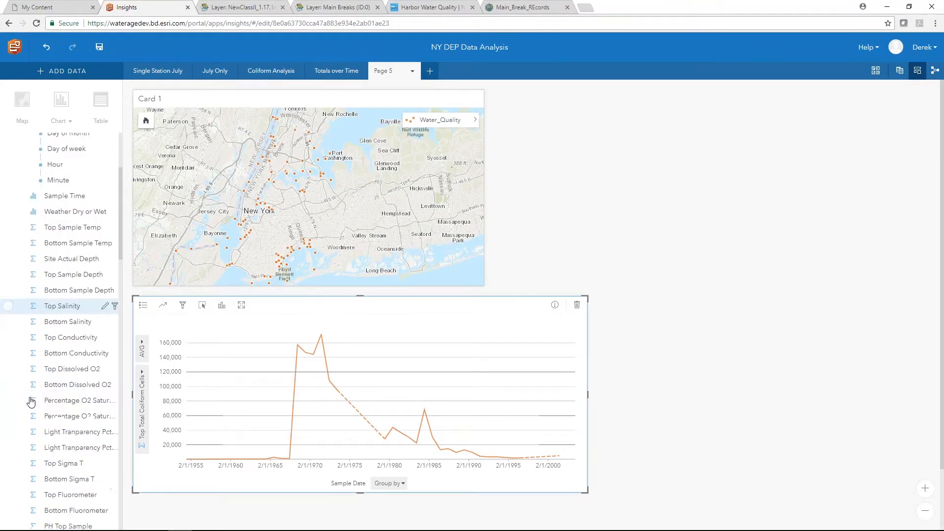
scroll(30, 402, down, 4)
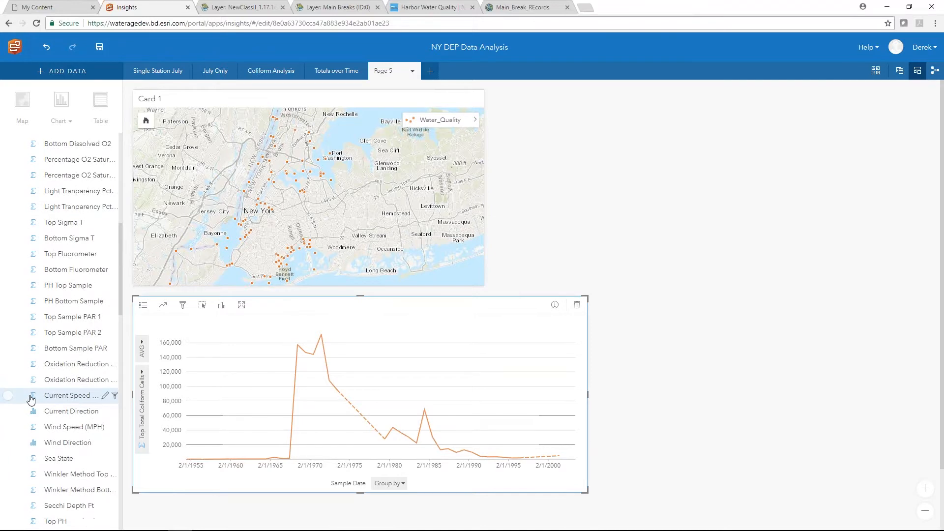
- Change Top Total Coliform Cells to String and drop it on the canvas as a count table
click(33, 455)
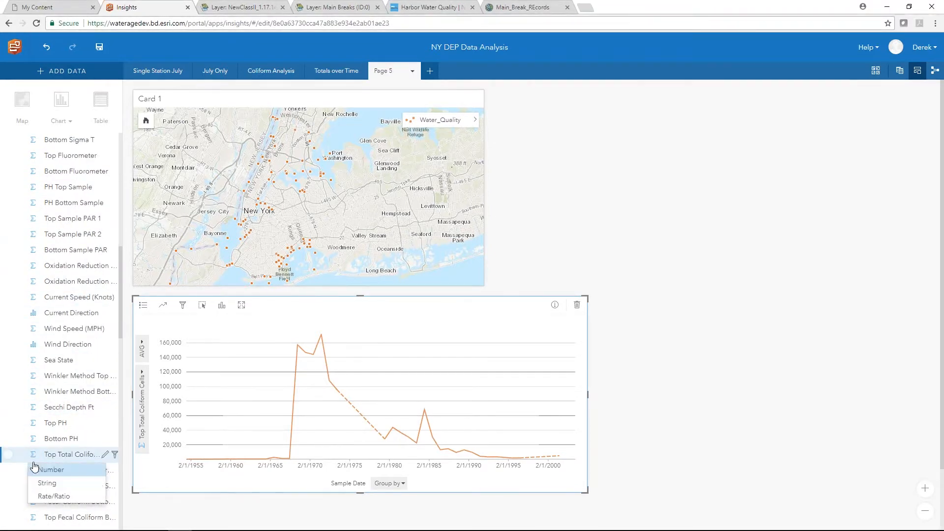
click(42, 481)
drag(59, 454, 682, 187)
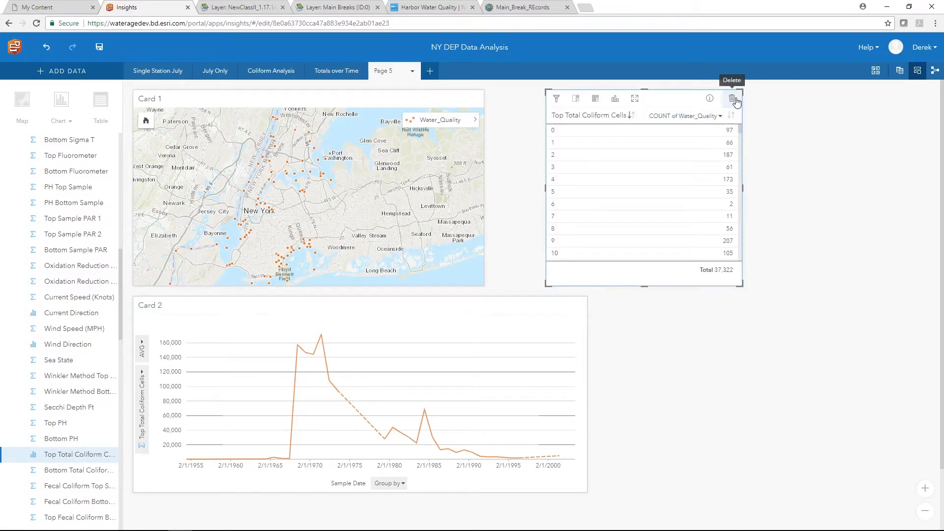
scroll(5, 393, up, 5)
scroll(3, 362, up, 5)
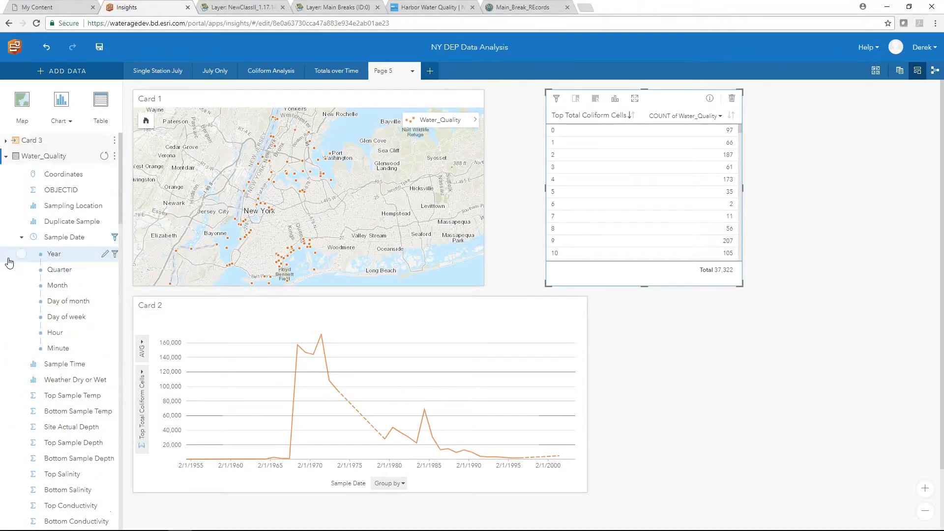
- Sort the count table by record count, then by coliform value, and select the 0-cell records
click(17, 255)
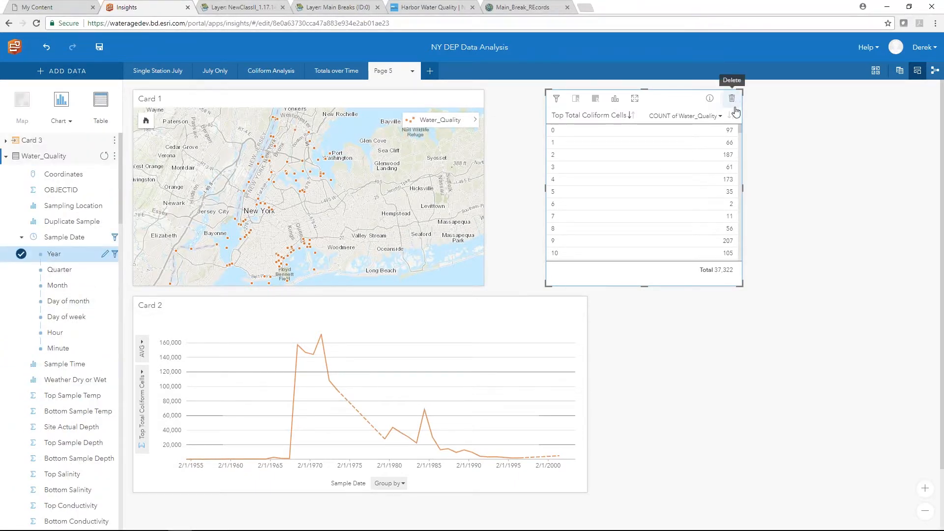
click(854, 128)
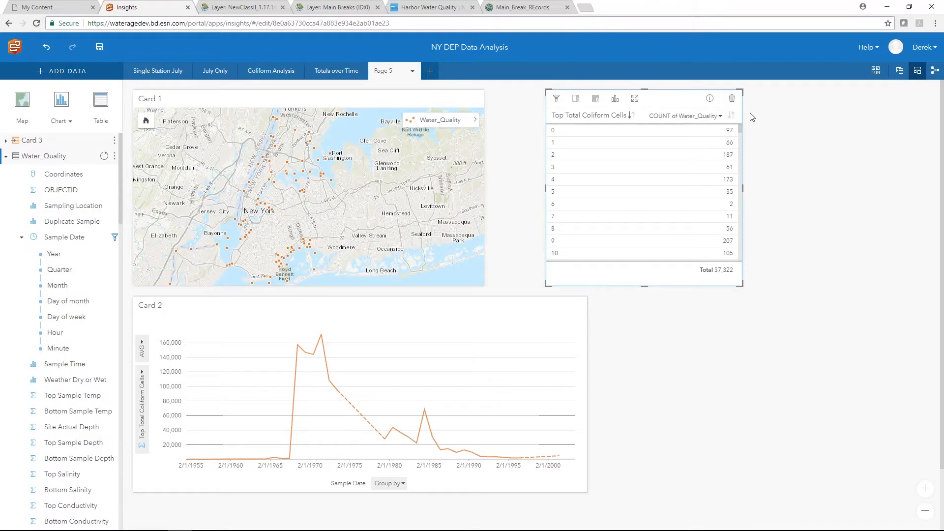
click(732, 117)
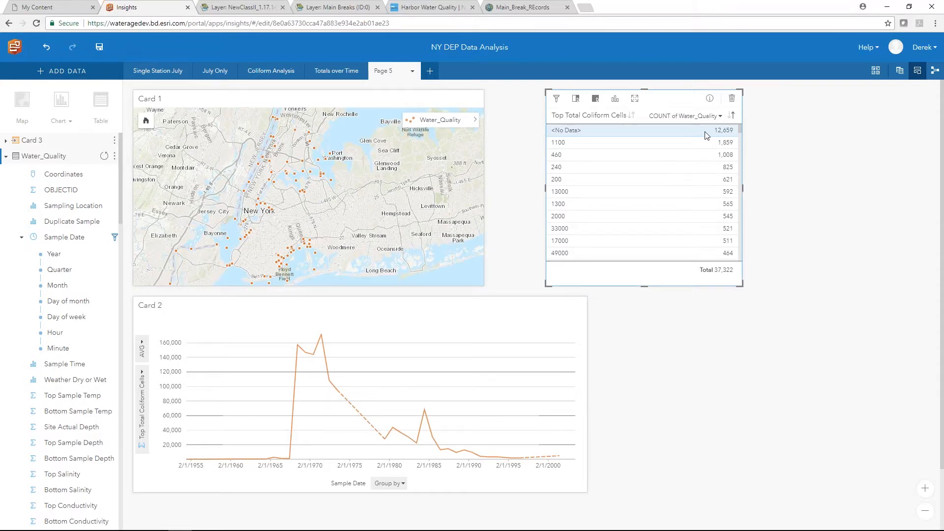
click(441, 326)
click(632, 115)
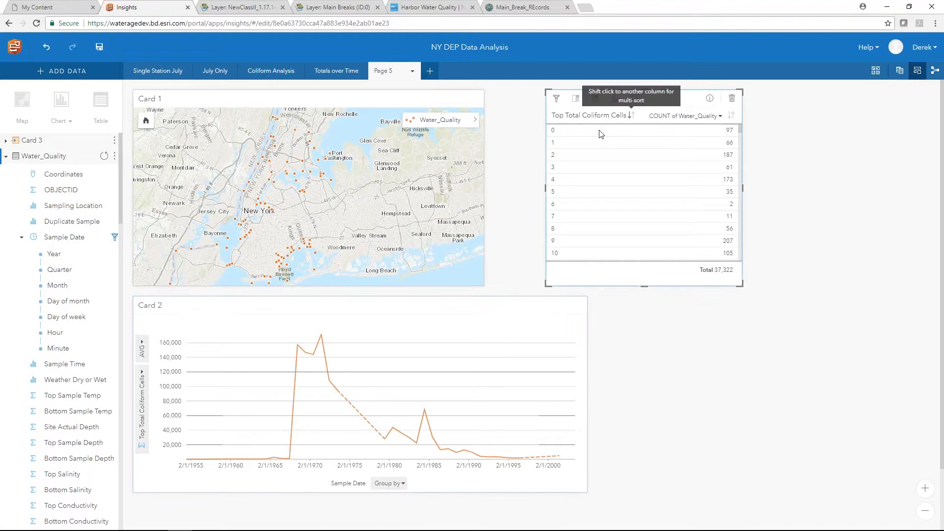
click(599, 133)
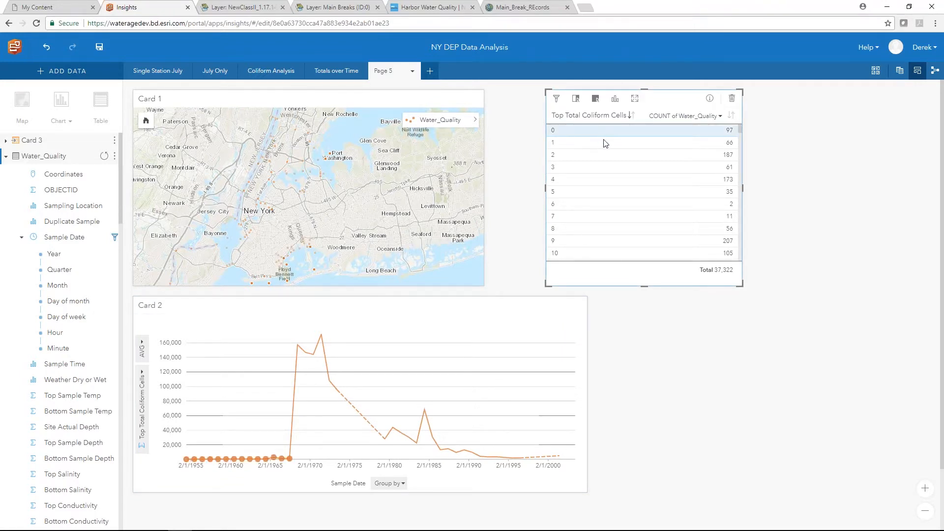
click(762, 129)
scroll(48, 410, down, 1)
scroll(48, 410, down, 12)
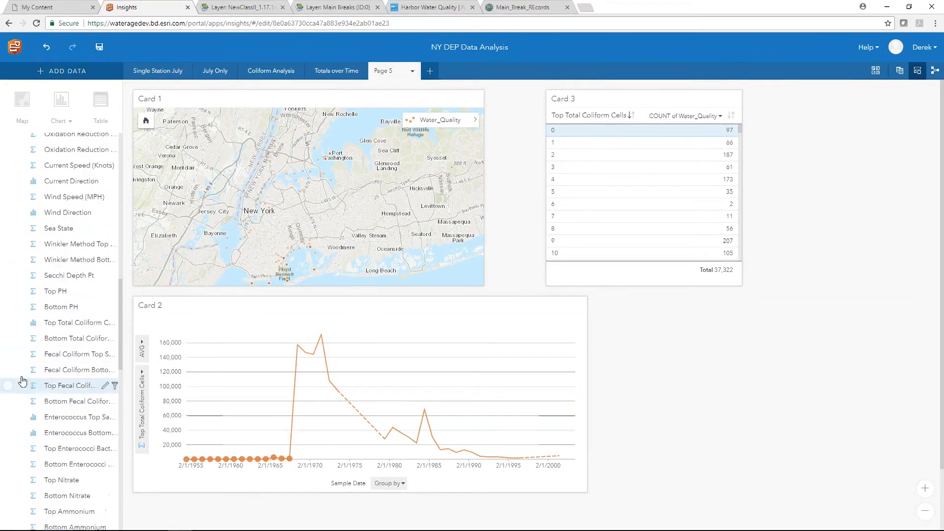
- Change Top Total Coliform Cells back to Number and delete the count table card
click(33, 322)
click(52, 340)
click(734, 99)
click(734, 99)
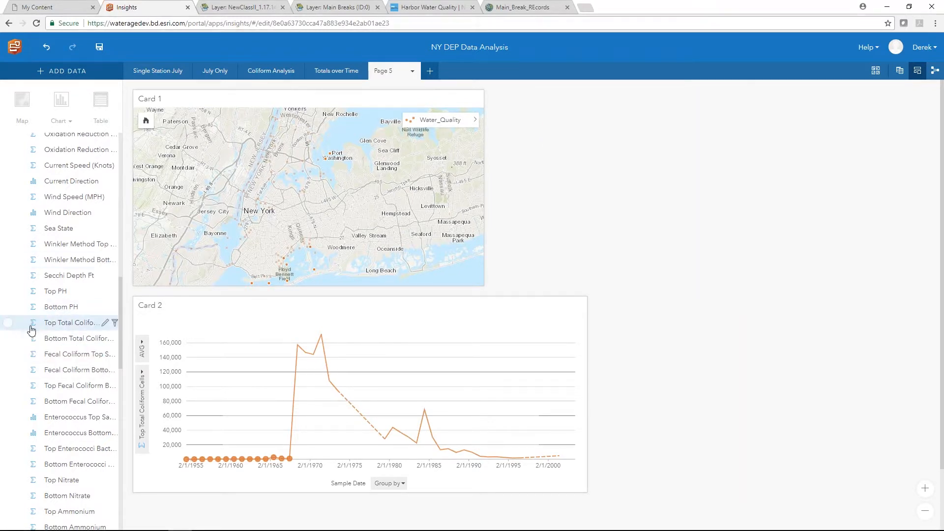
- Filter Top Total Coliform Cells to a minimum of 1 and apply it
click(115, 322)
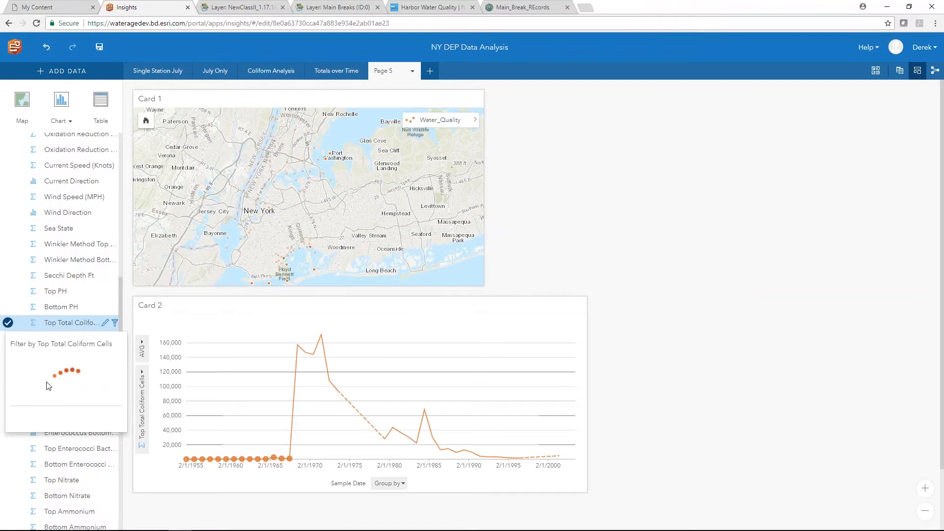
click(15, 381)
click(31, 399)
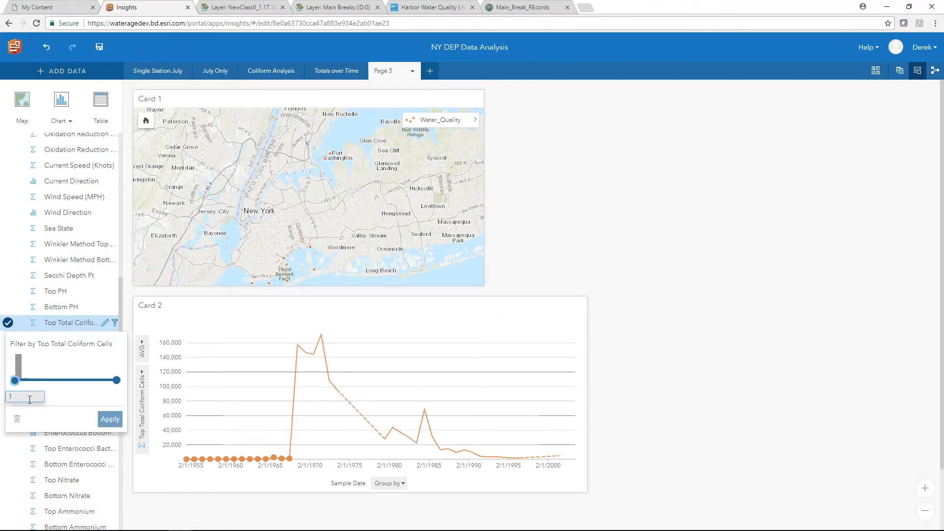
click(110, 419)
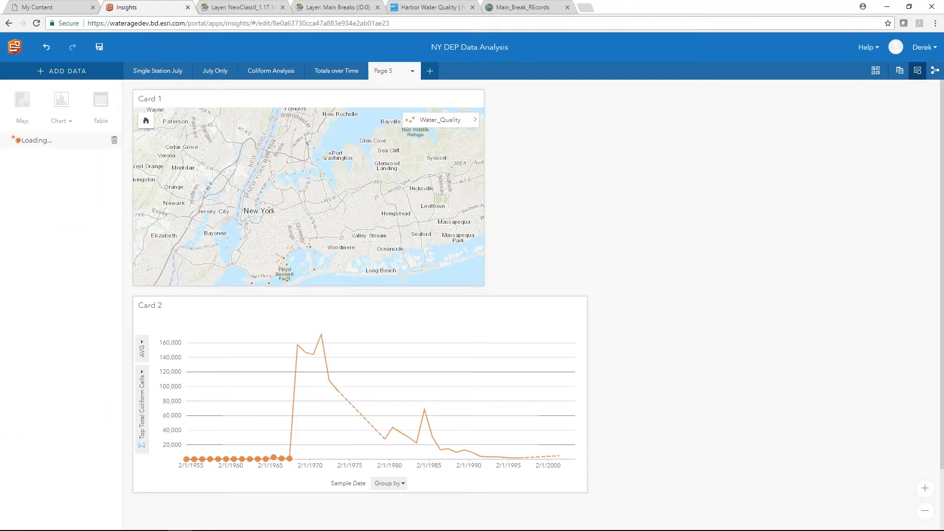
click(366, 326)
- Chart record counts by Sample Date year beside the map as a widened column chart
click(28, 243)
drag(28, 242, 581, 187)
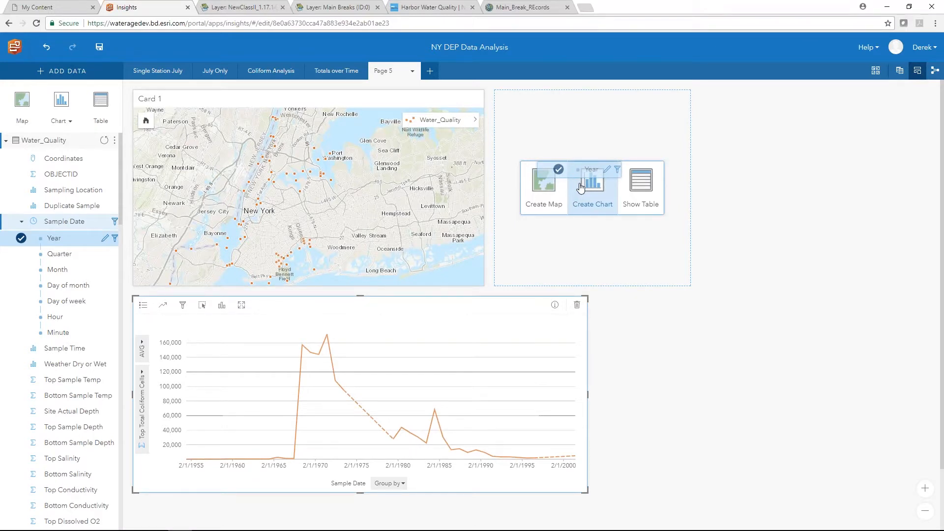
drag(580, 188, 581, 188)
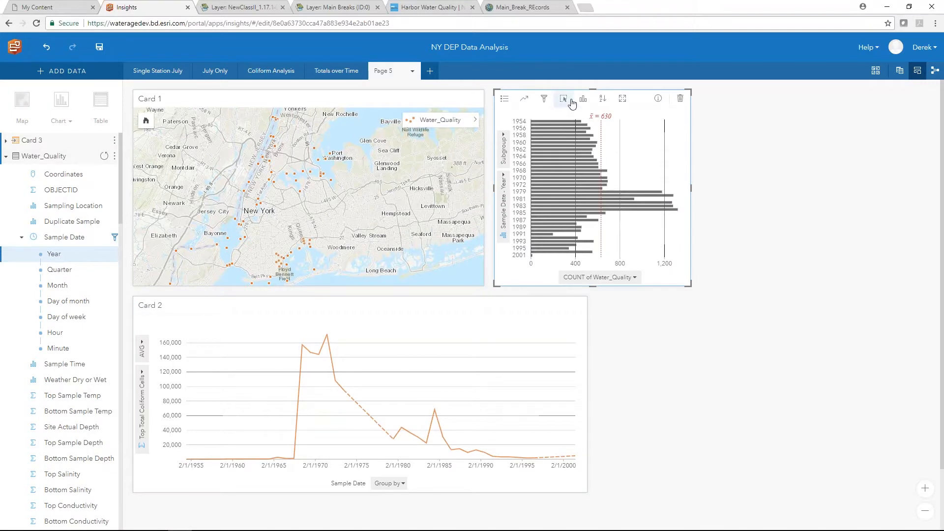
click(584, 99)
click(608, 155)
drag(695, 192, 794, 191)
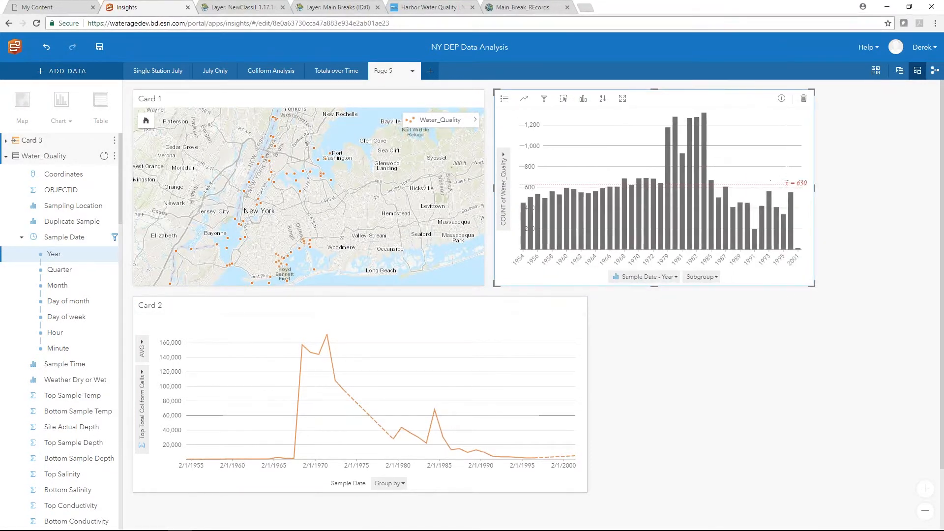
click(504, 98)
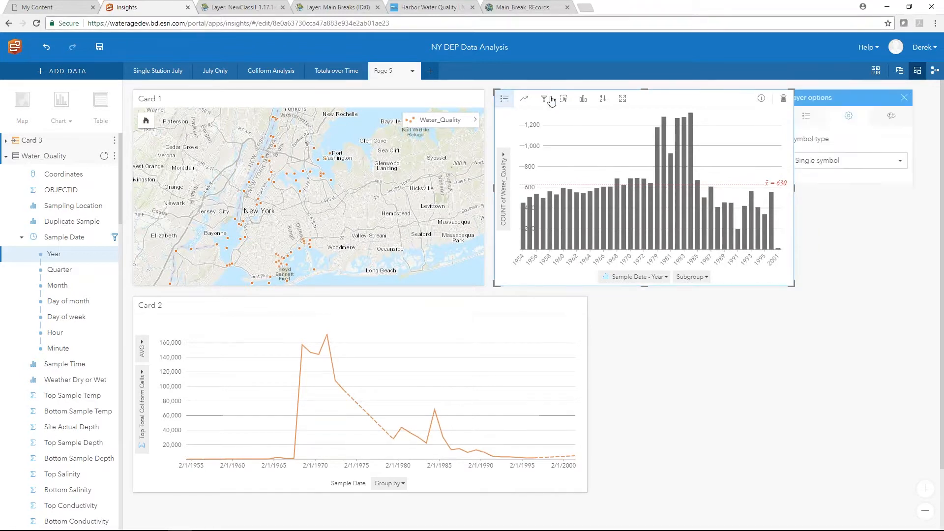
click(873, 162)
click(834, 189)
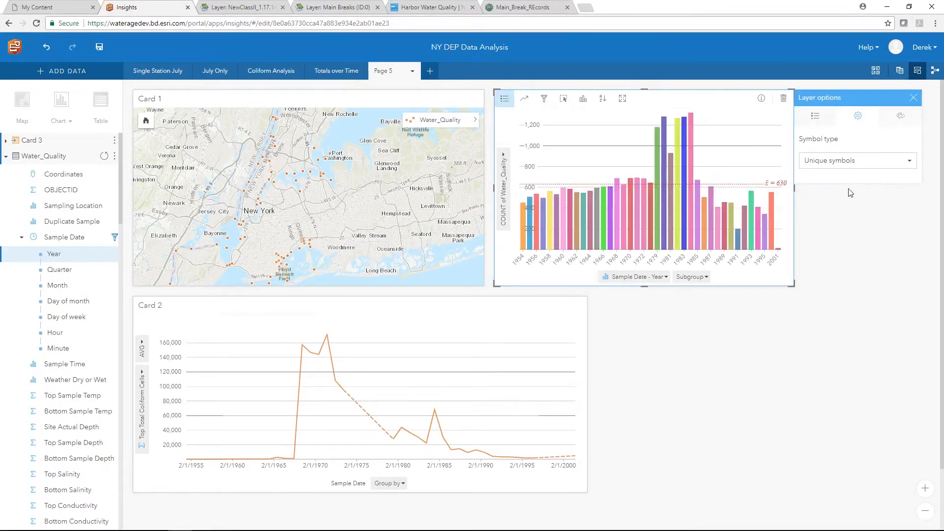
click(872, 233)
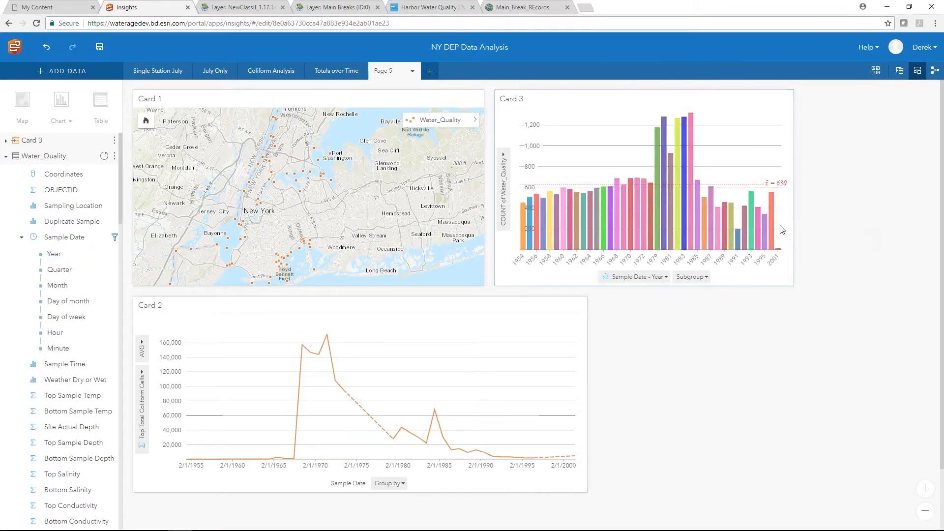
click(518, 236)
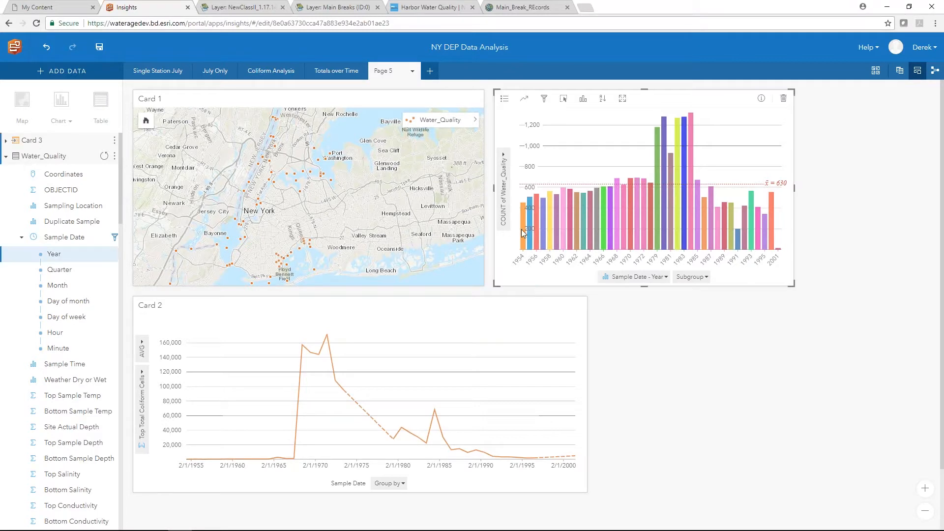
click(615, 231)
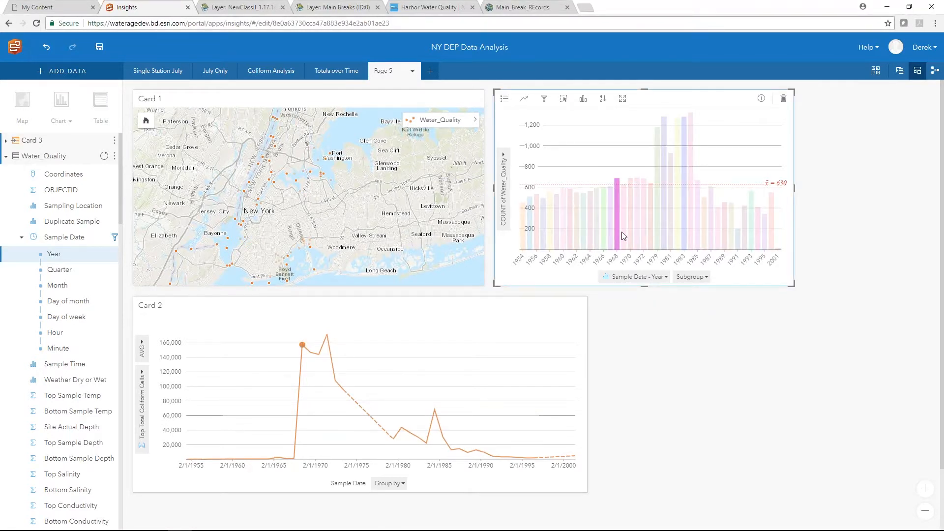
mouse_move(622, 236)
click(630, 234)
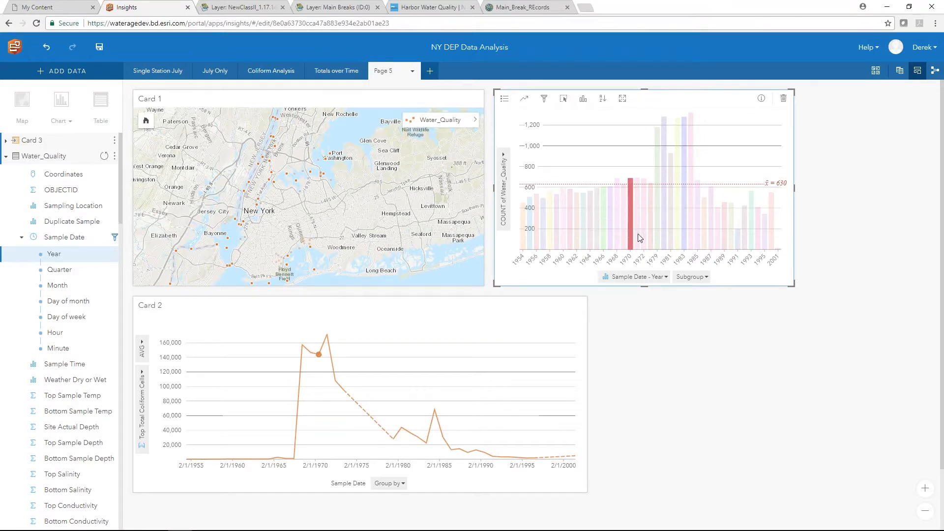
click(638, 236)
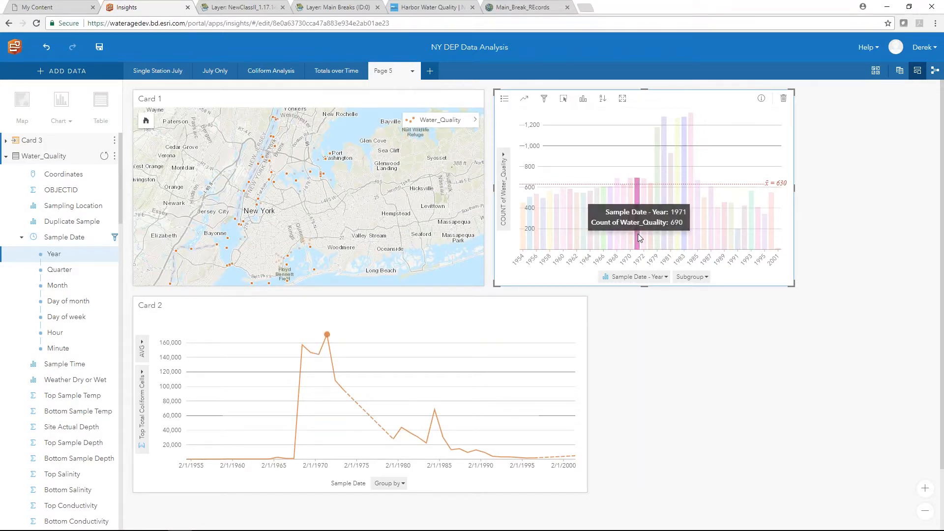
click(650, 241)
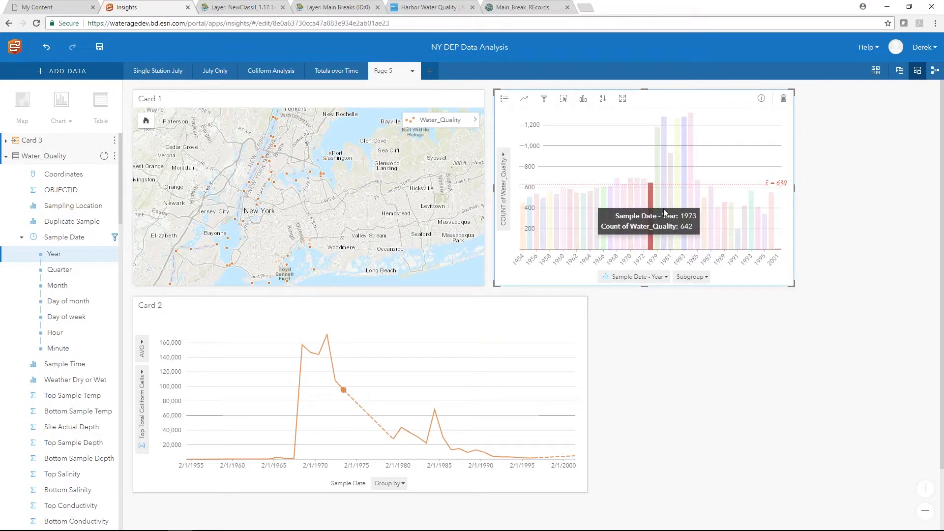
click(659, 164)
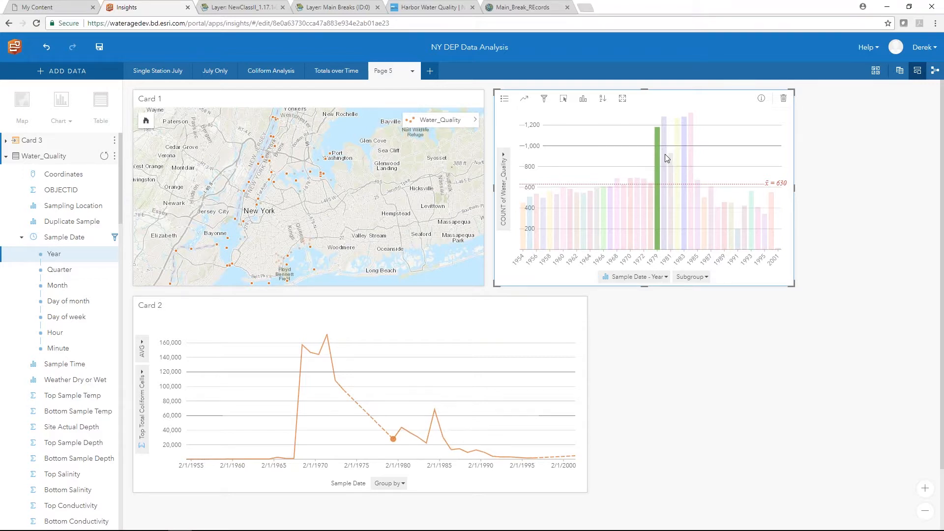
click(613, 162)
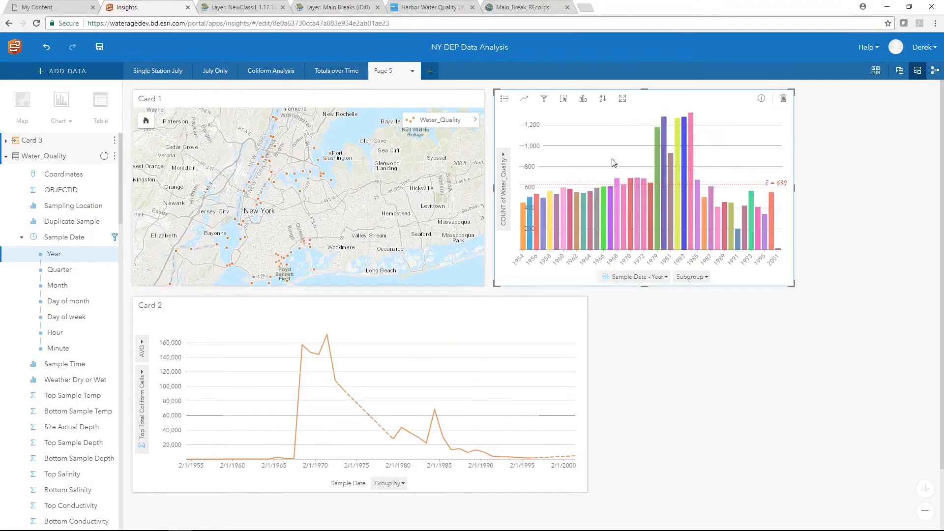
- Chart Water_Quality sample counts by Sample Date month, then inspect the July, August and September bars
click(21, 287)
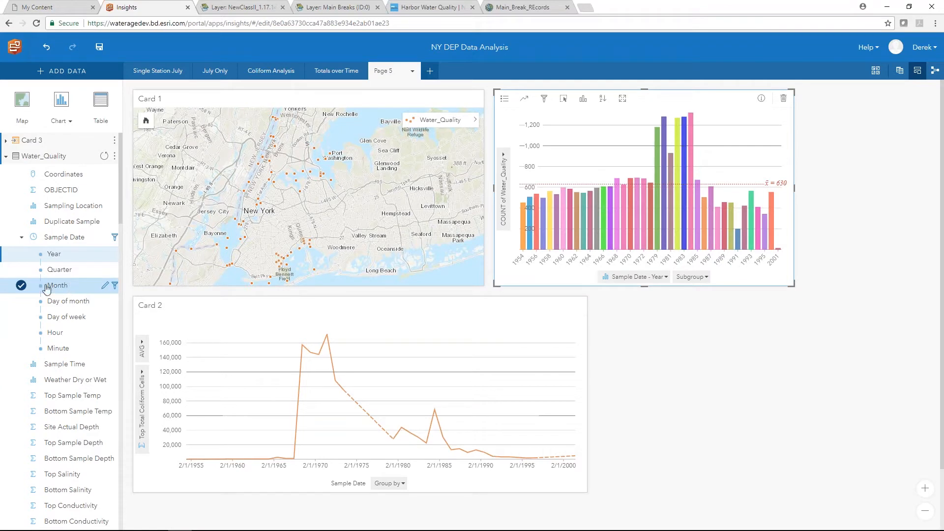
drag(34, 289, 694, 389)
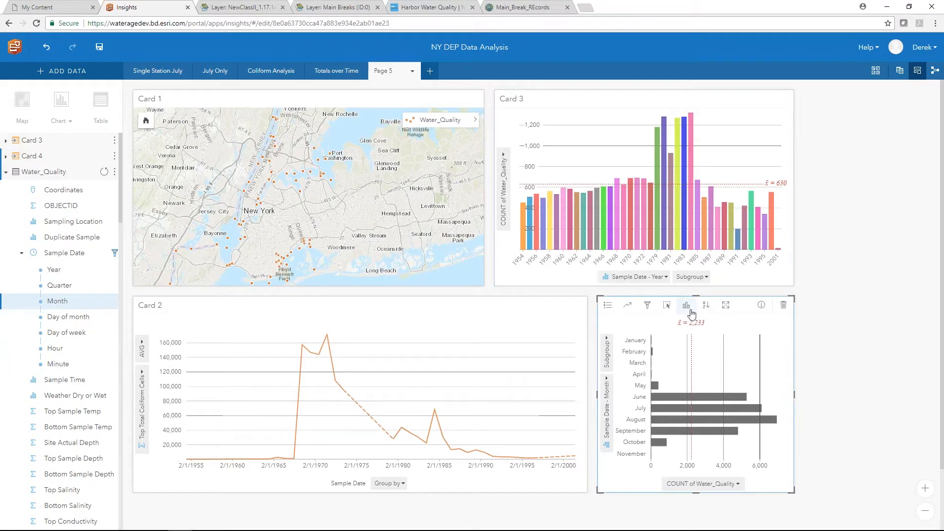
click(680, 419)
click(680, 408)
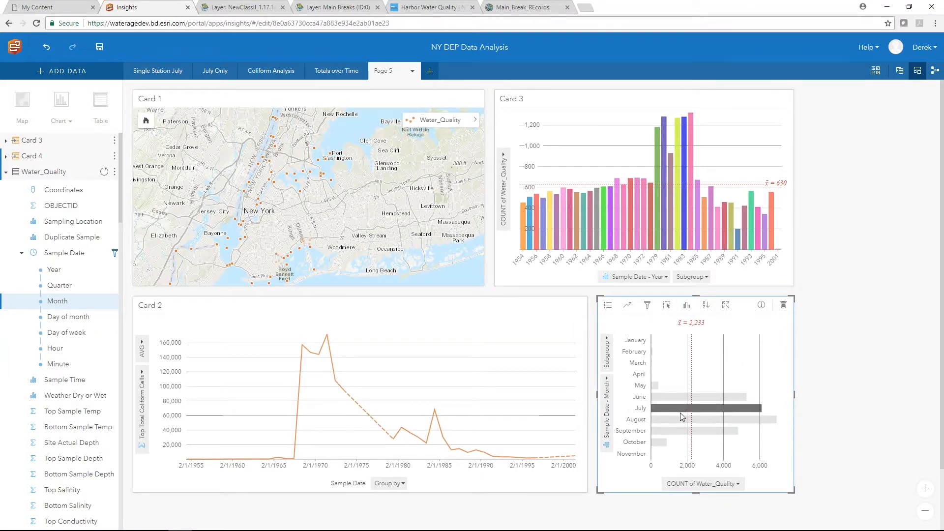
click(679, 432)
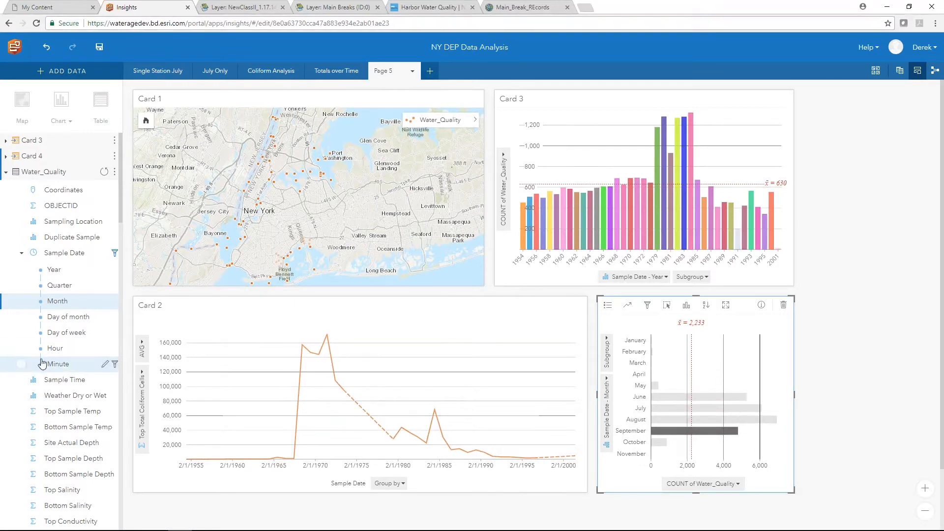
scroll(40, 420, down, 10)
scroll(41, 419, up, 2)
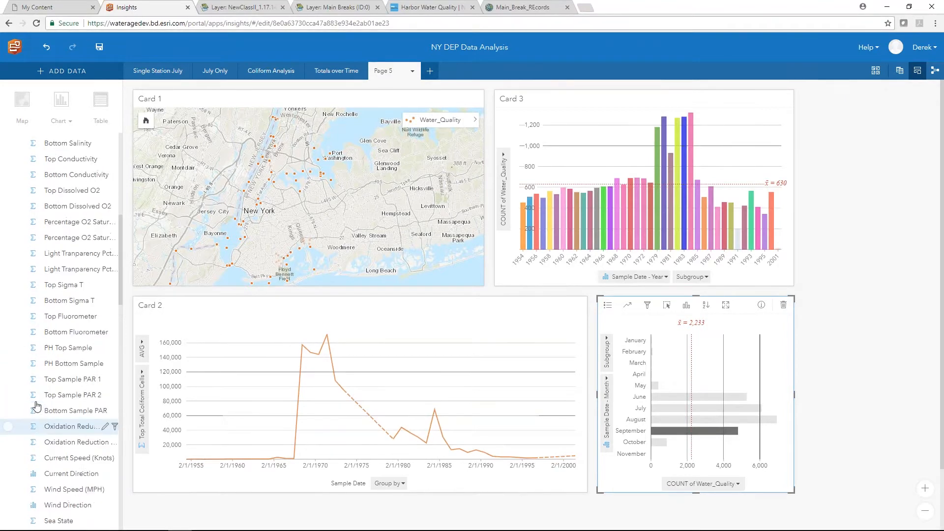
scroll(17, 352, down, 3)
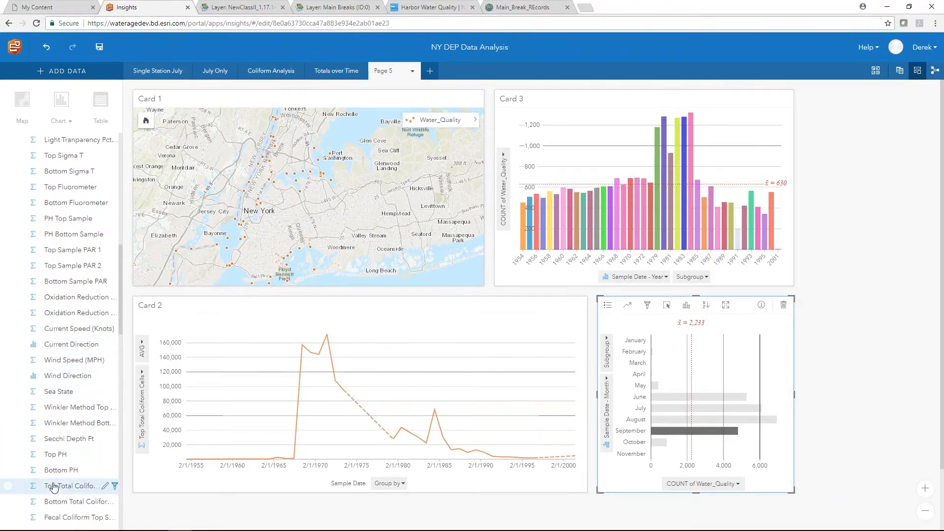
- Chart average Top Total Coliform Cells by month and highlight the October bar
drag(74, 486, 669, 376)
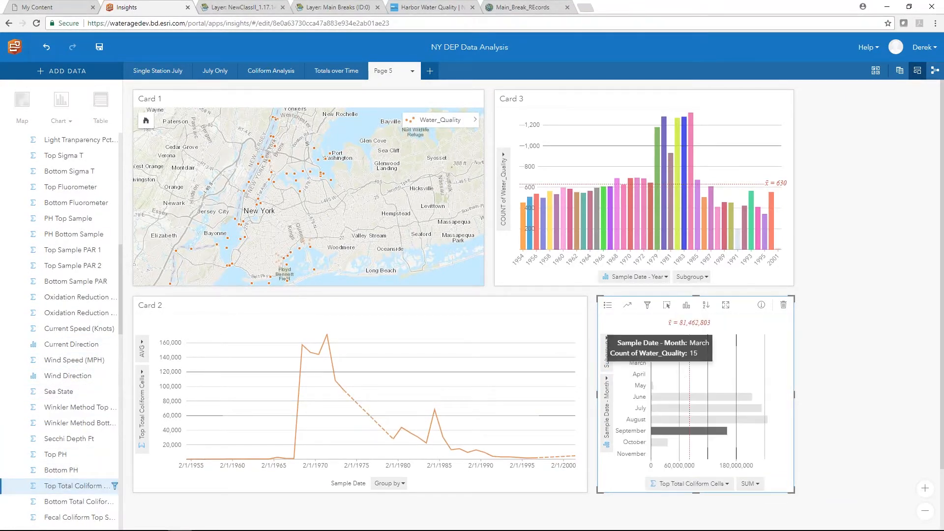
click(750, 483)
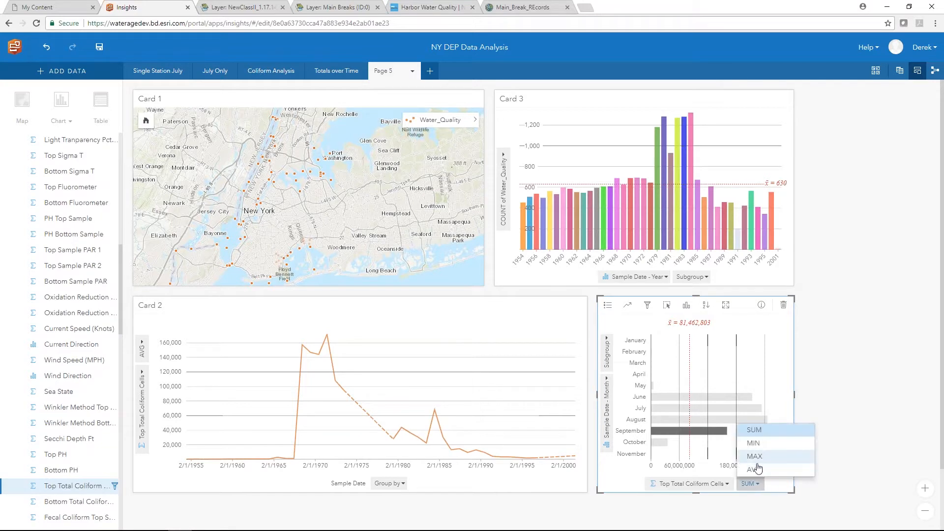
click(752, 477)
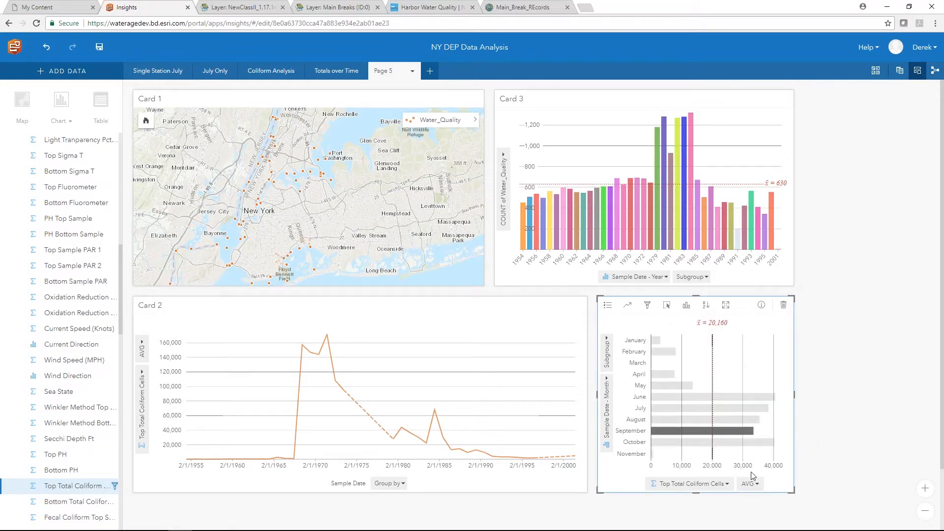
click(698, 444)
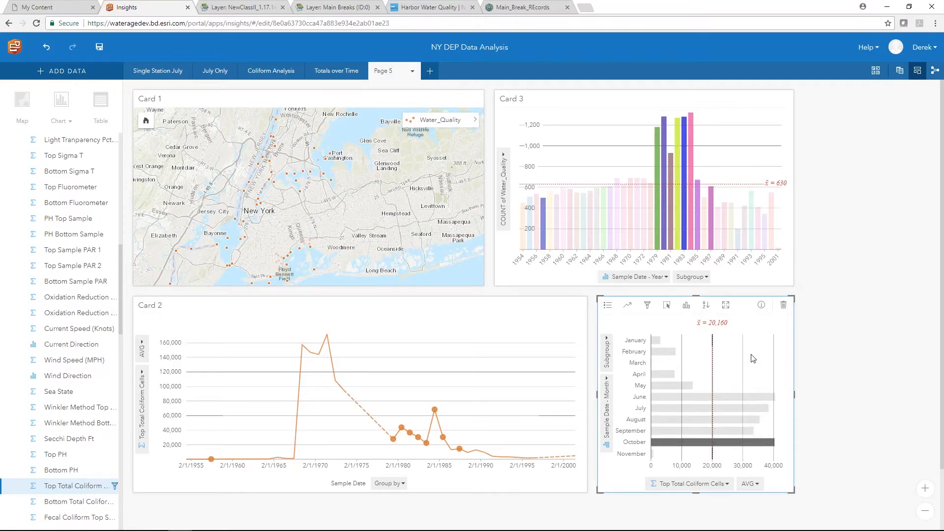
mouse_move(659, 238)
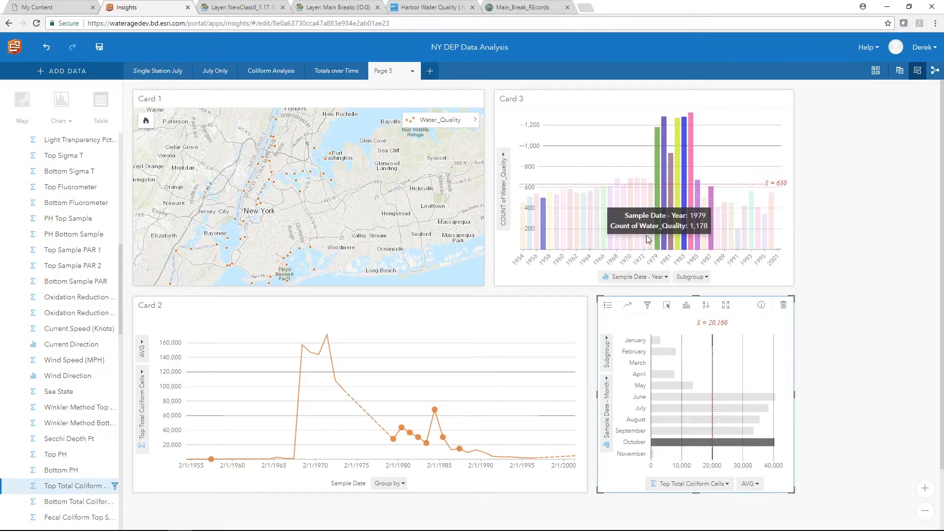
- Clear the October bar selection and switch to the Totals over Time page
click(609, 177)
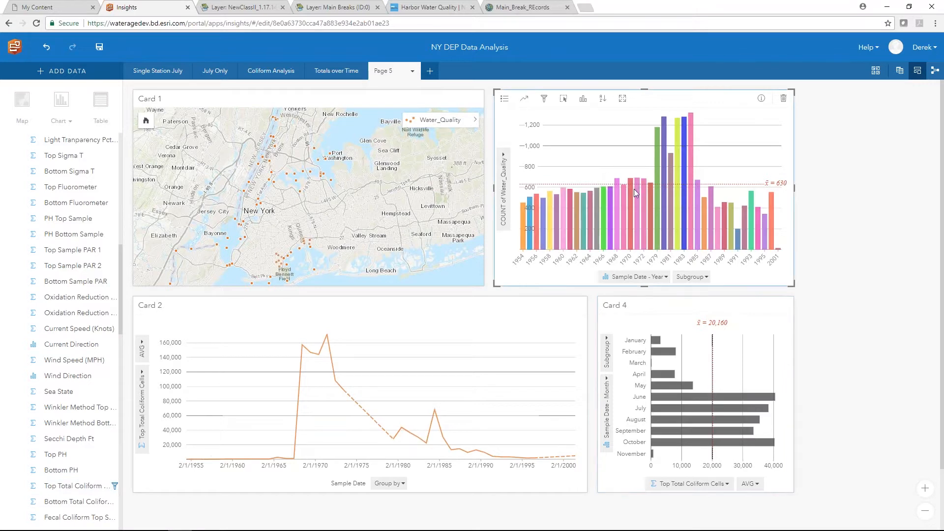
mouse_move(657, 182)
click(338, 71)
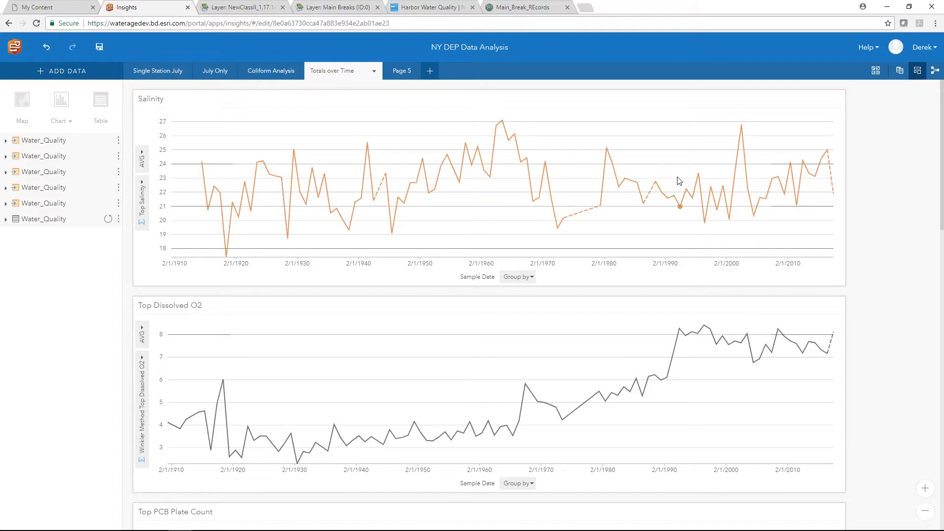
- Review the Salinity, Dissolved O2, PCB and PH charts, then return to Page 5
scroll(624, 293, down, 1)
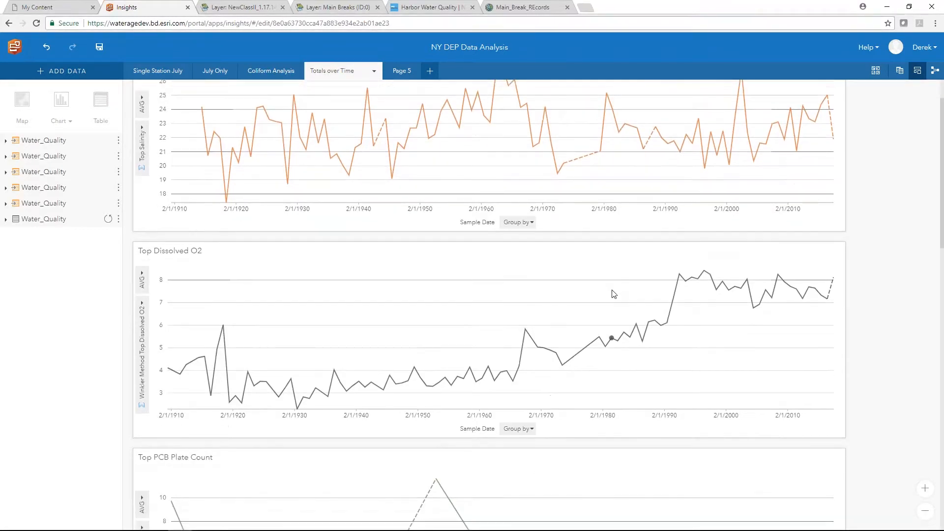
scroll(614, 294, down, 1)
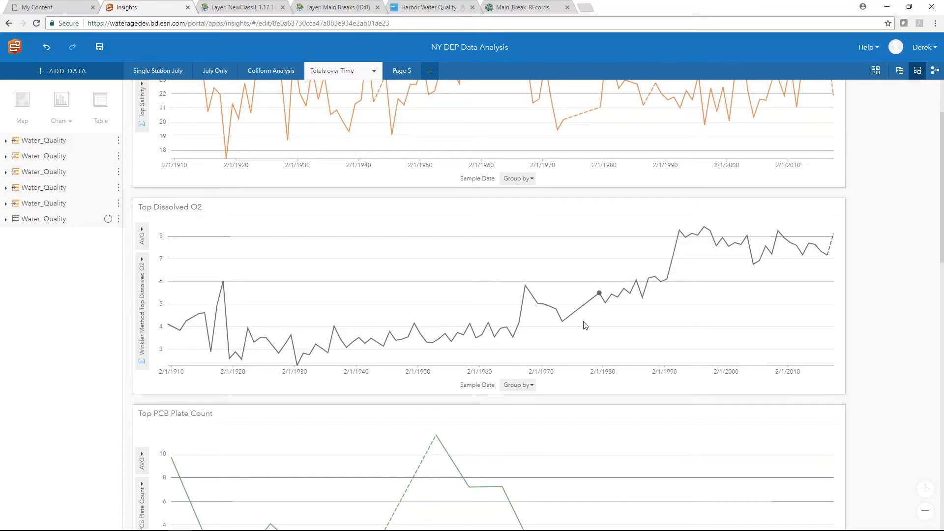
scroll(583, 325, down, 2)
scroll(490, 304, down, 1)
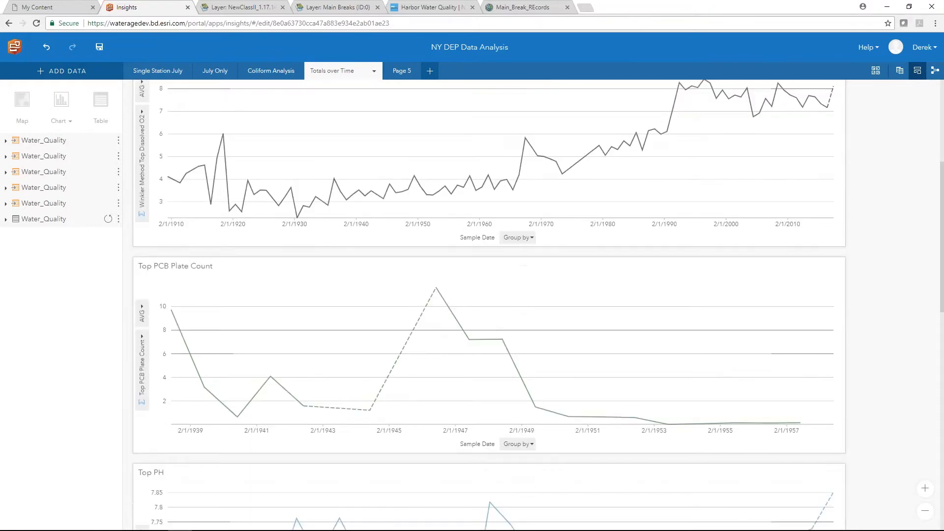
scroll(556, 359, down, 3)
scroll(571, 388, down, 2)
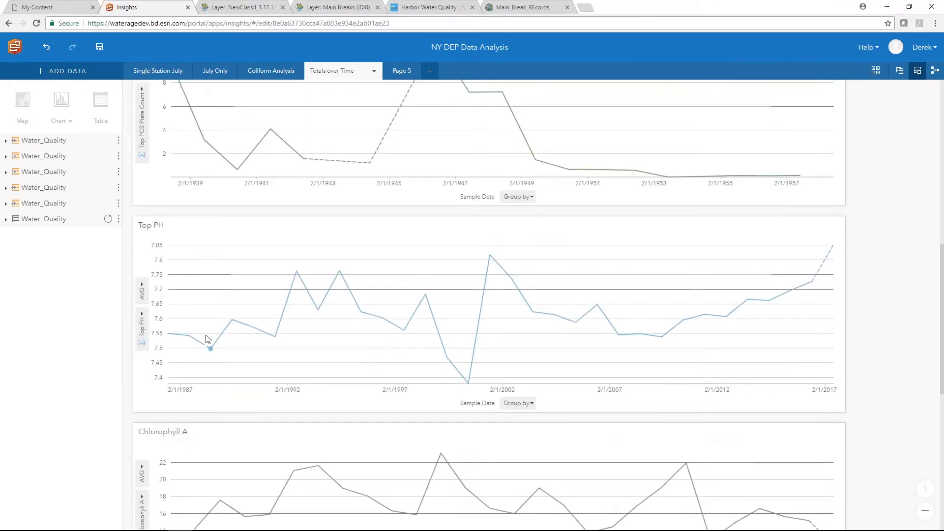
scroll(205, 339, down, 1)
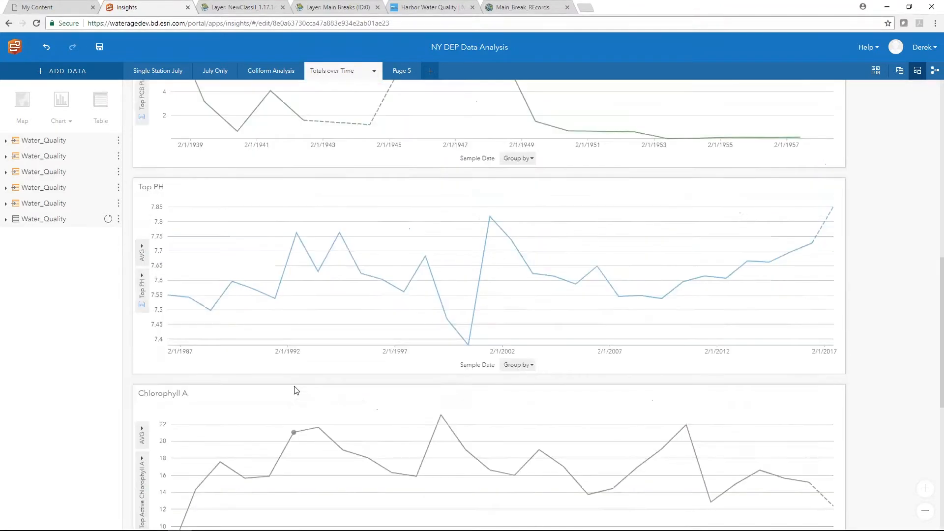
scroll(293, 374, up, 2)
scroll(287, 358, up, 2)
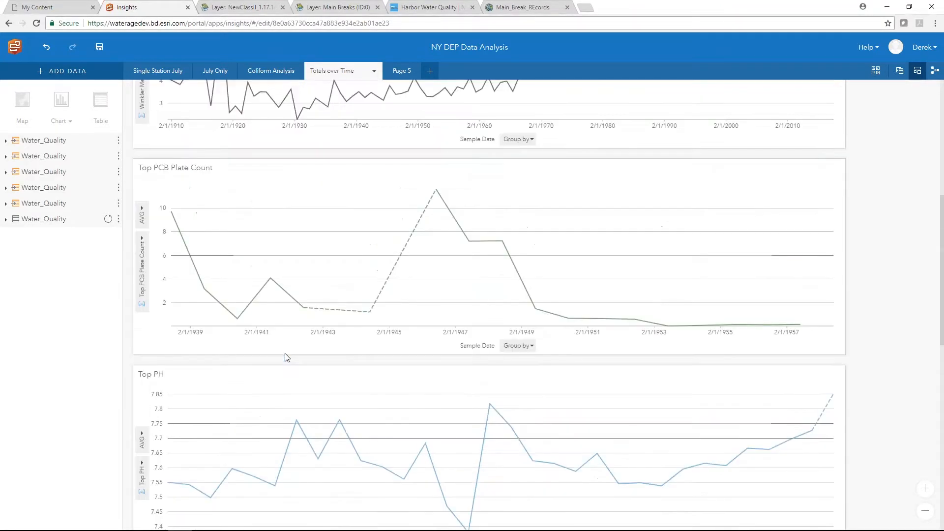
scroll(280, 349, down, 2)
scroll(277, 341, up, 4)
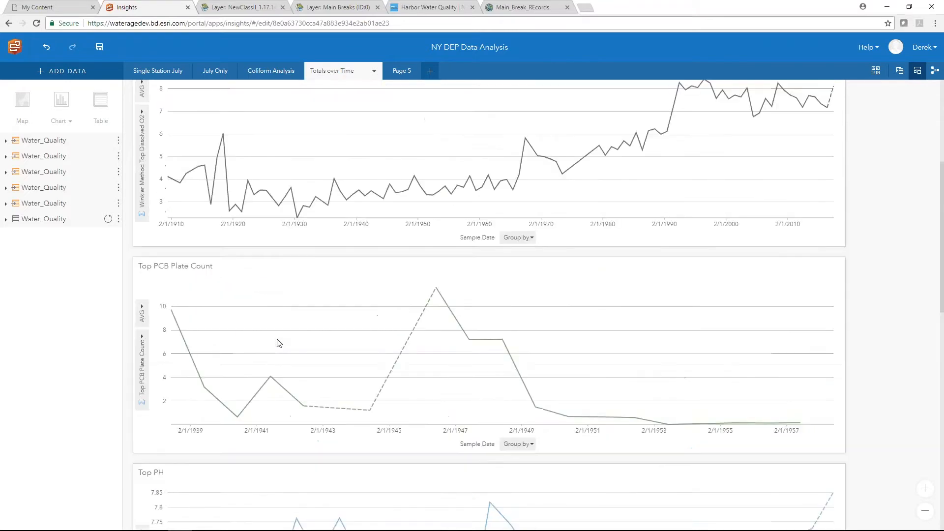
click(401, 71)
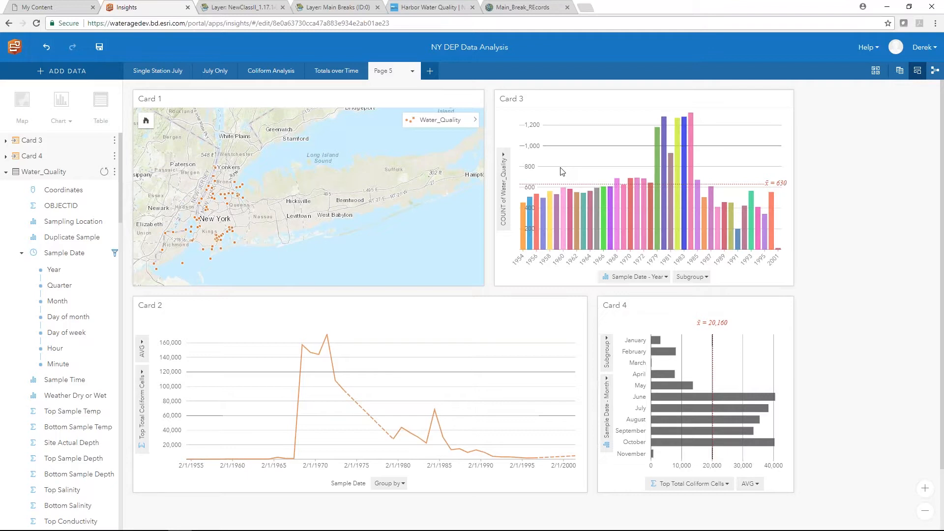
mouse_move(629, 196)
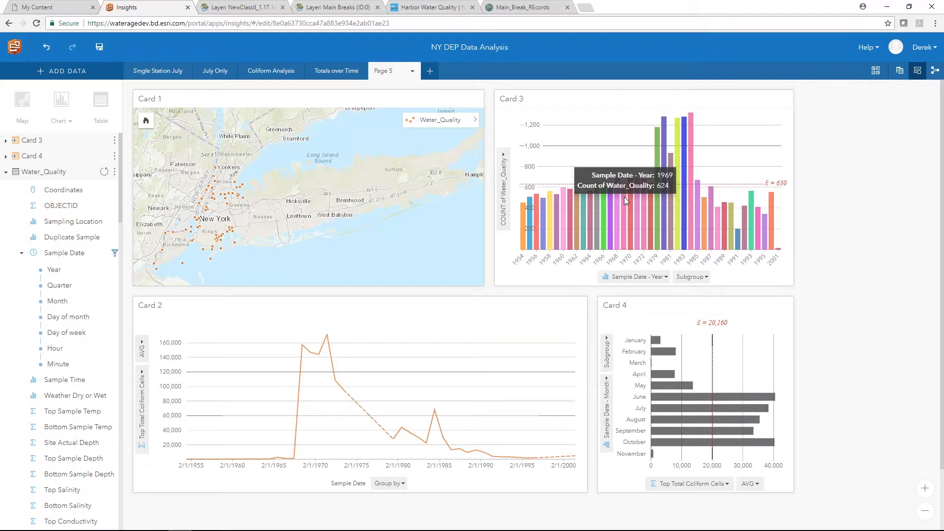
- Leave the NY DEP workbook without saving and open the WHUD Consumption workbook
click(15, 46)
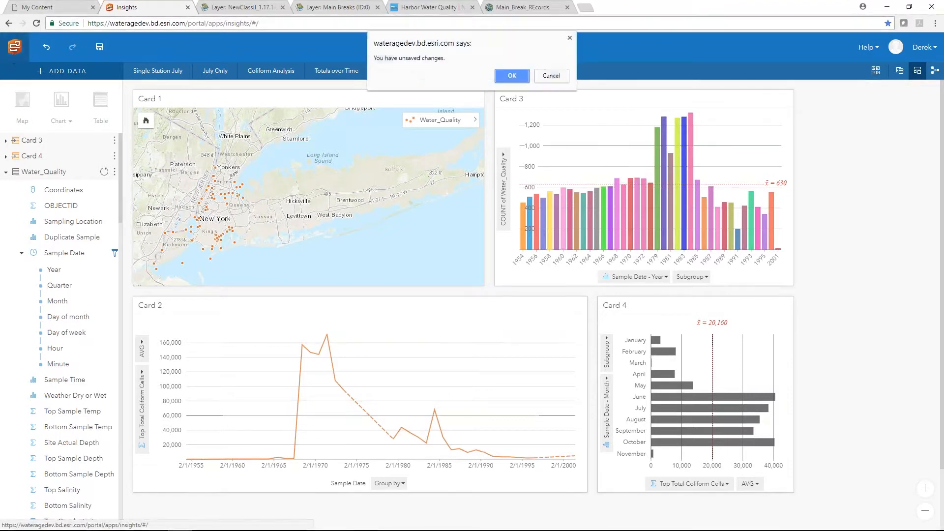
click(500, 77)
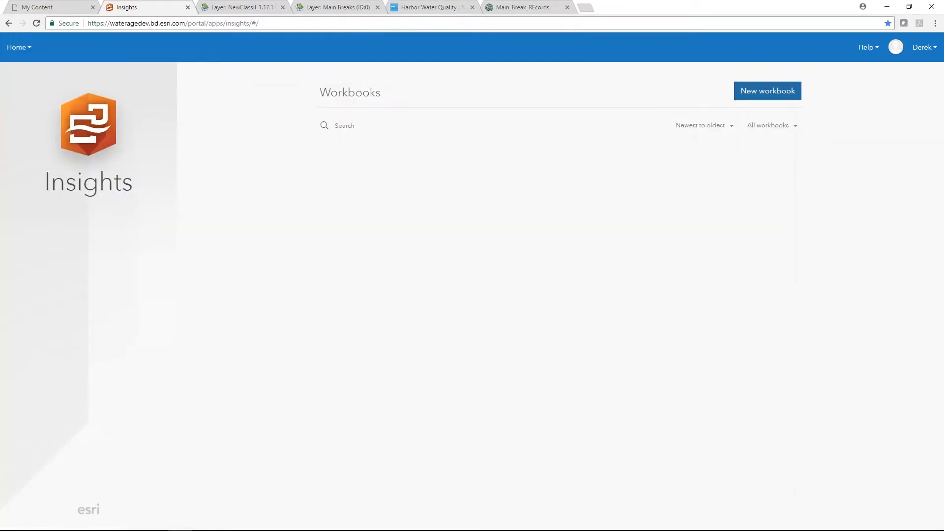
click(527, 169)
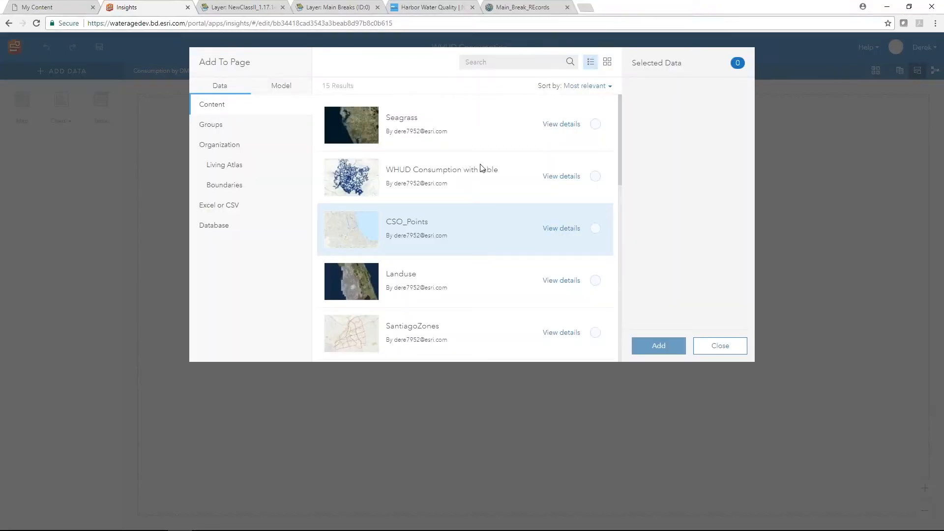
- Add the WHUD Consumption data to Page 3 and remove the auto-created map card
click(482, 170)
click(659, 346)
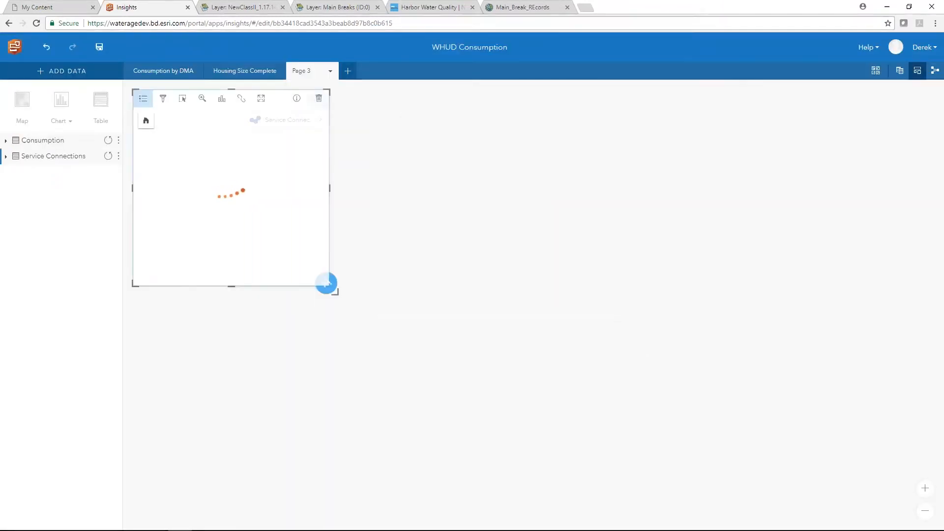
click(319, 98)
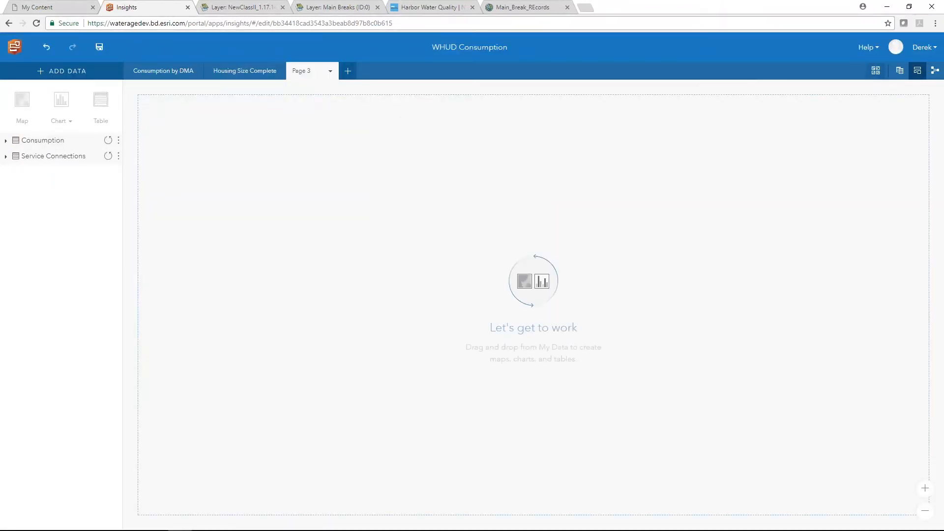
click(900, 70)
- Relate Consumption to Service Connections by matching accountnum to Account Number, and finish the join
click(337, 193)
drag(347, 216, 678, 240)
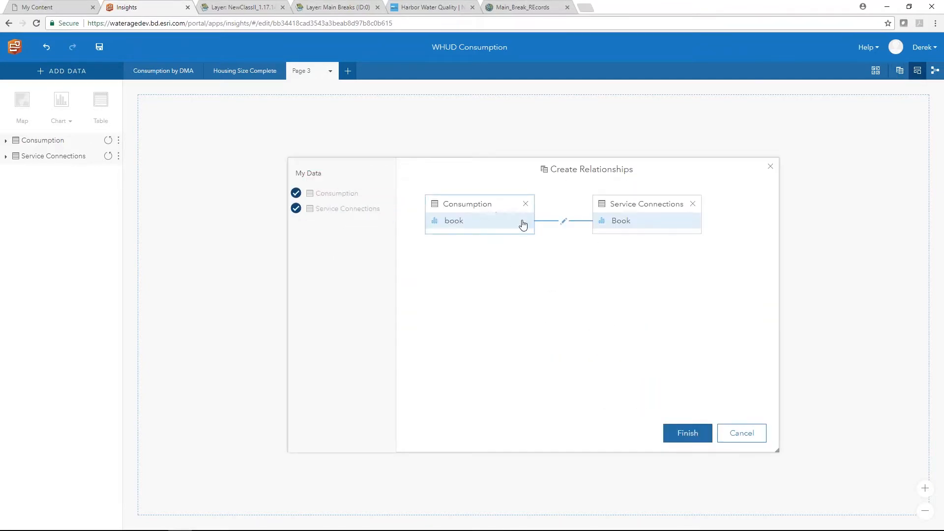
click(564, 222)
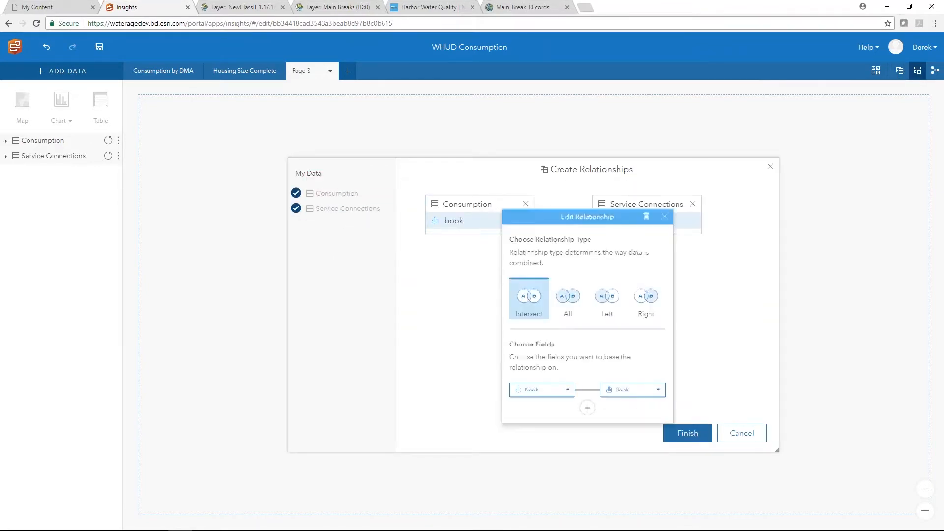
click(559, 397)
click(554, 417)
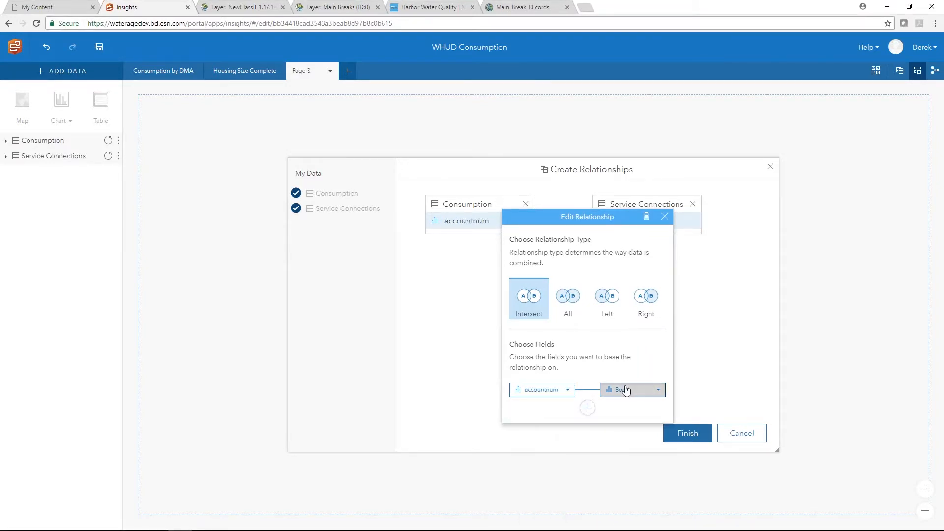
click(626, 389)
scroll(661, 442, down, 5)
click(656, 444)
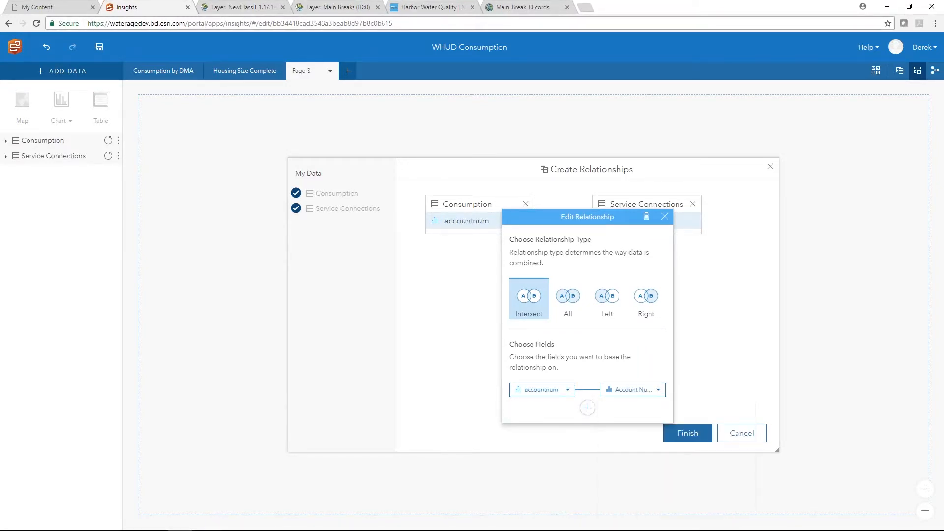
click(717, 377)
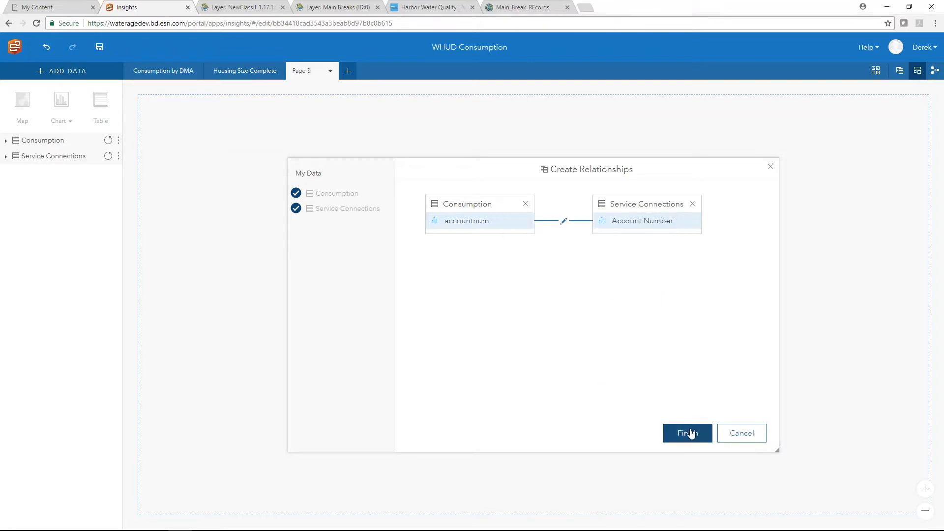
click(690, 432)
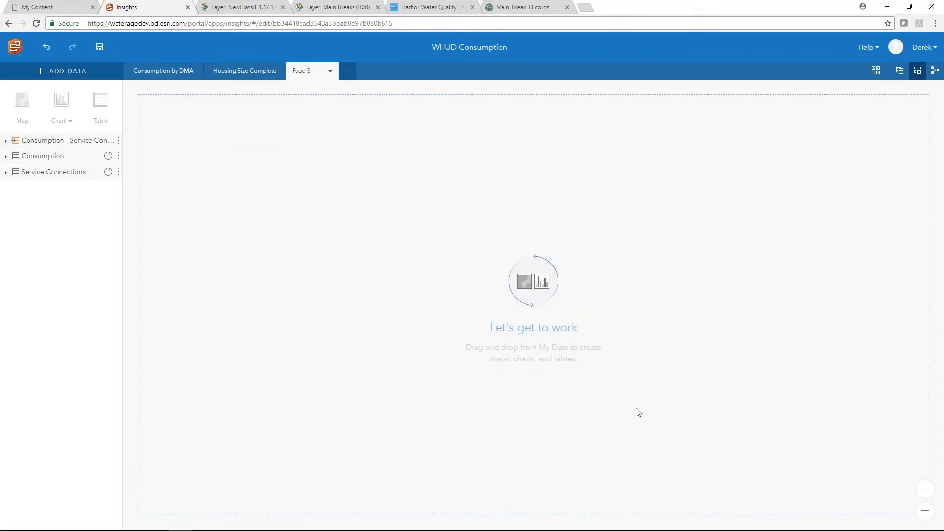
- Set occupantnum to String, then chart total consumption by occupantnum in a widened bar card
click(64, 145)
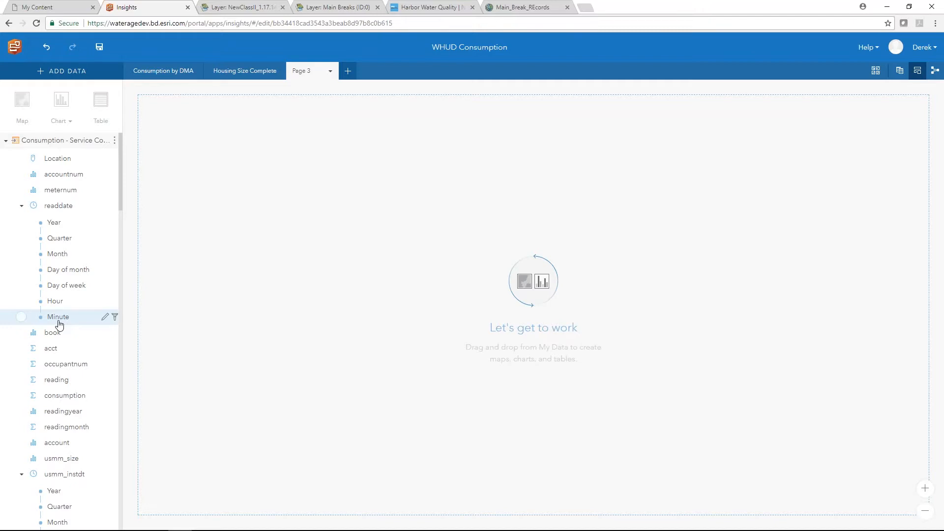
click(33, 364)
click(47, 392)
click(7, 364)
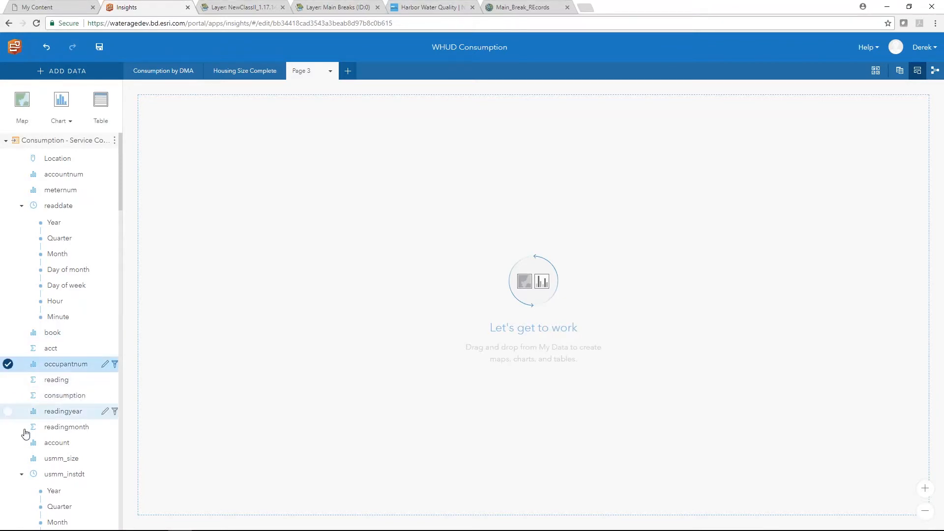
scroll(10, 373, down, 1)
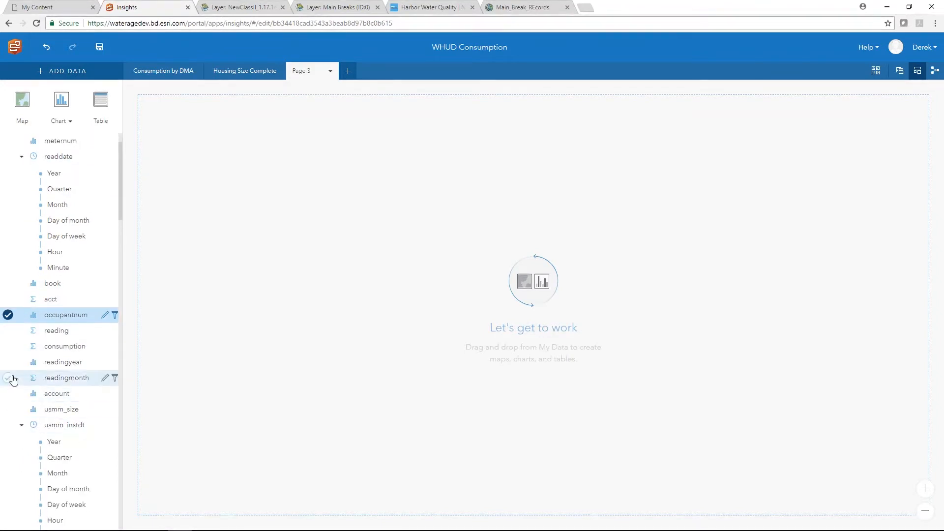
click(7, 350)
drag(8, 347, 246, 194)
drag(330, 189, 564, 183)
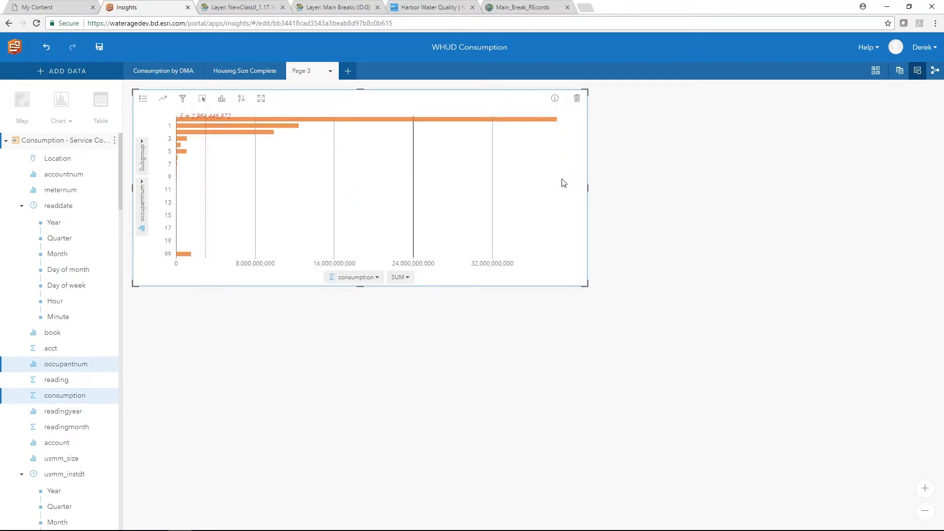
- Switch the chart to a Column Chart showing AVG consumption per occupantnum value
click(223, 98)
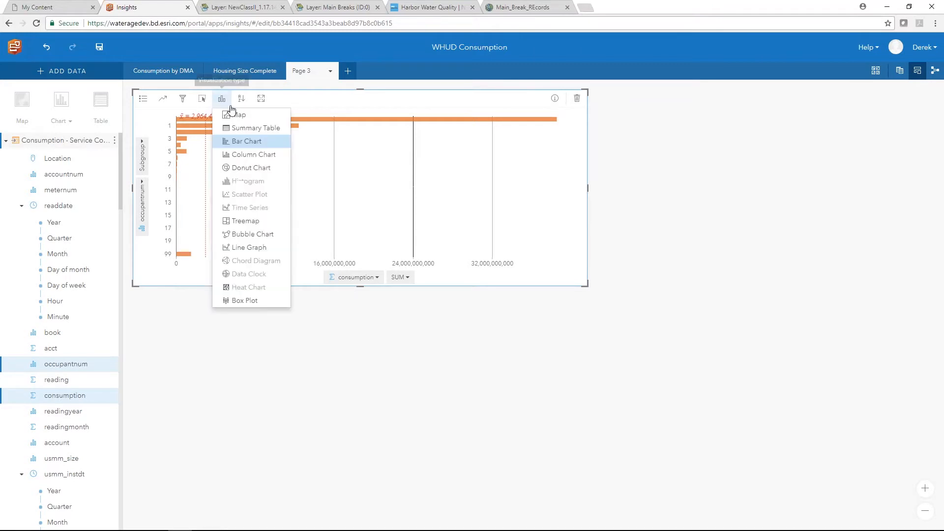
click(240, 154)
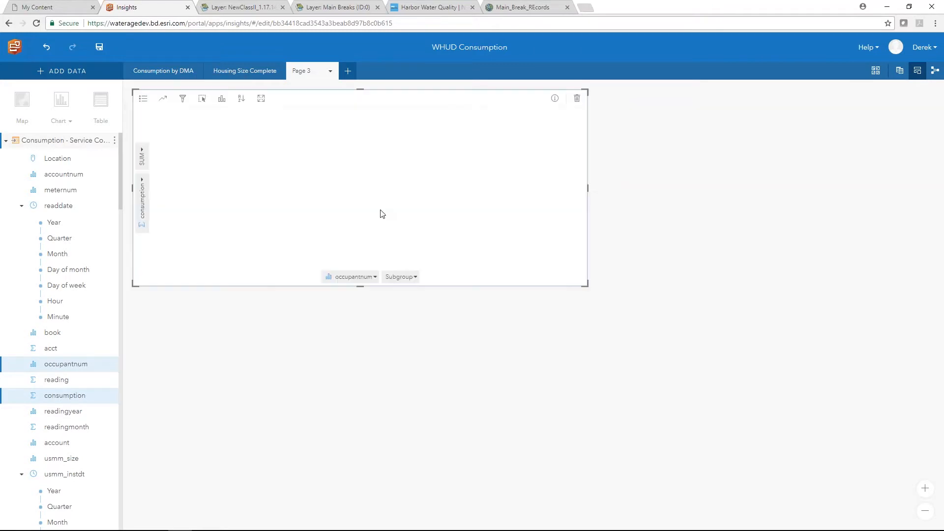
click(142, 159)
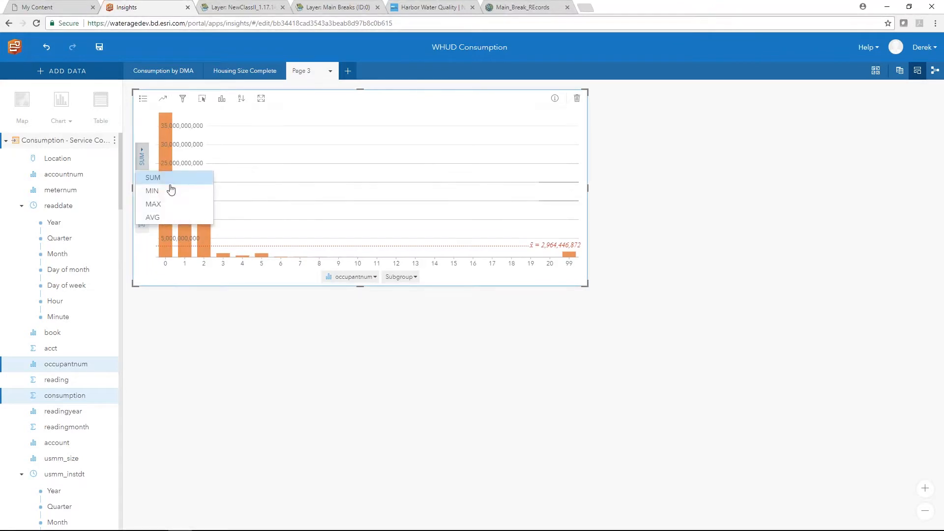
click(153, 217)
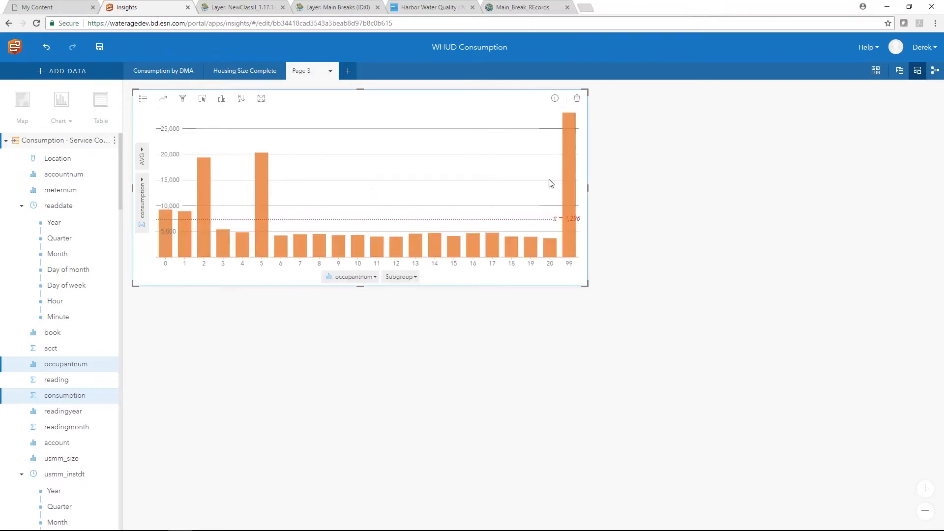
mouse_move(577, 164)
mouse_move(204, 190)
mouse_move(259, 176)
mouse_move(112, 368)
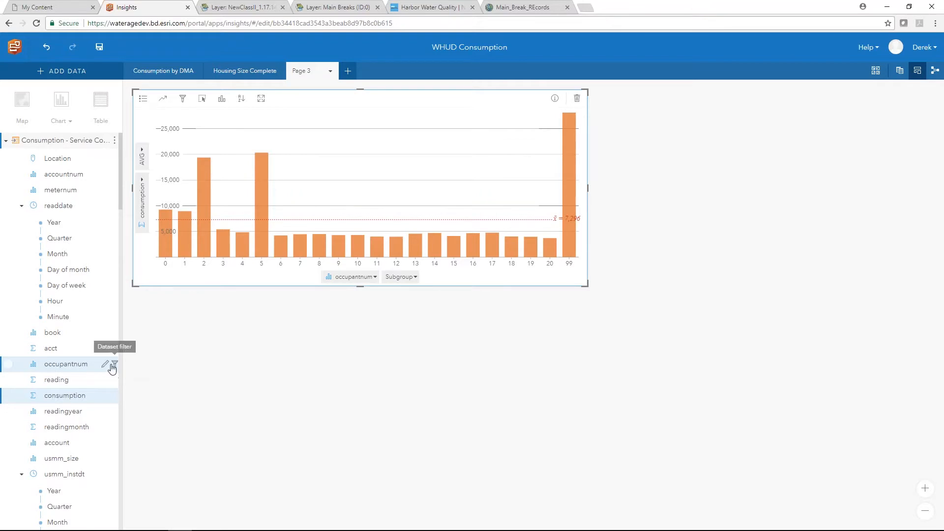
- Filter the joined dataset's occupantnum field to keep only the value 5
click(115, 366)
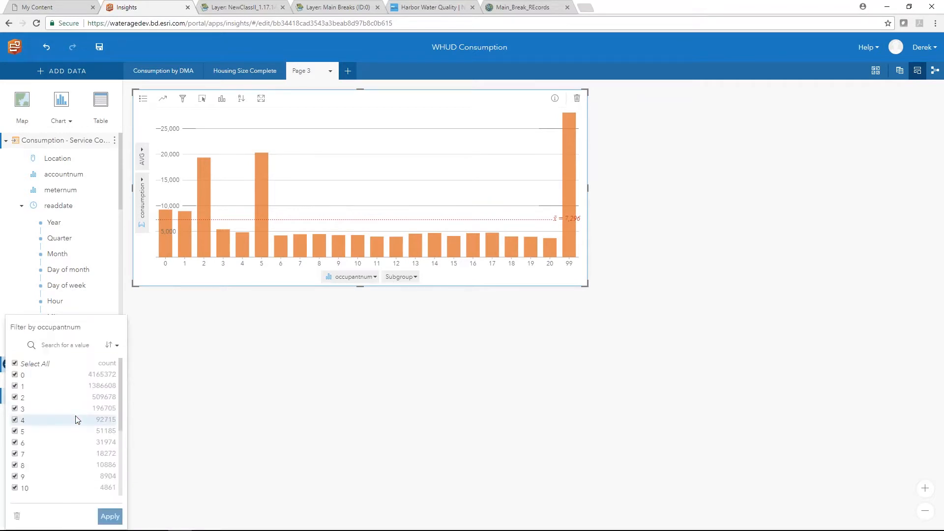
click(14, 364)
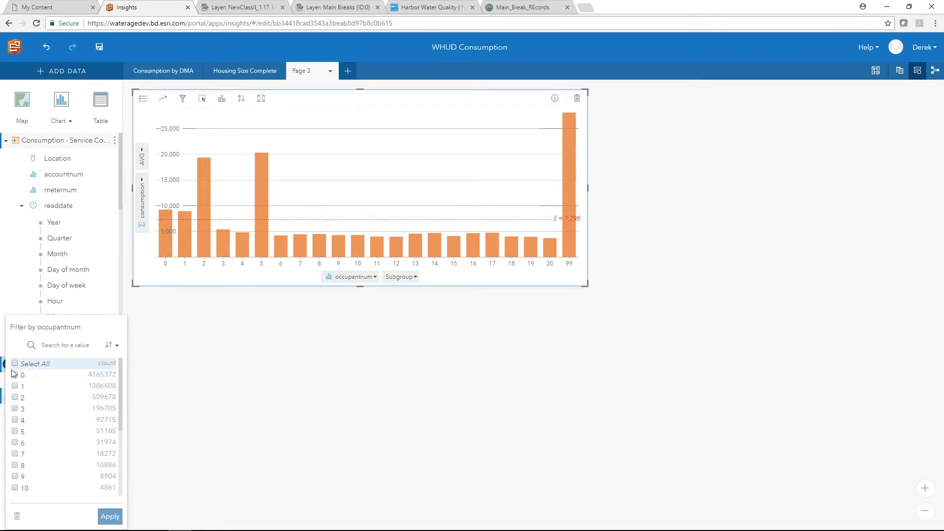
click(14, 431)
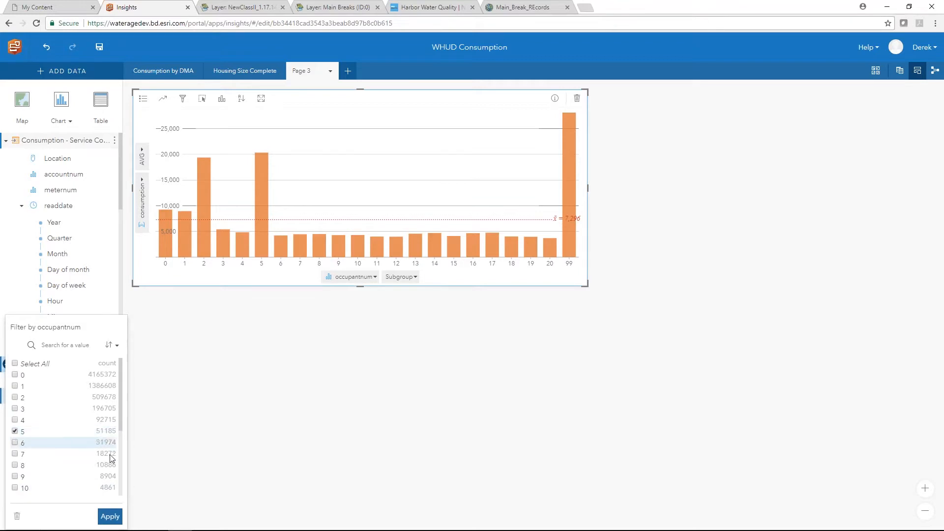
click(111, 517)
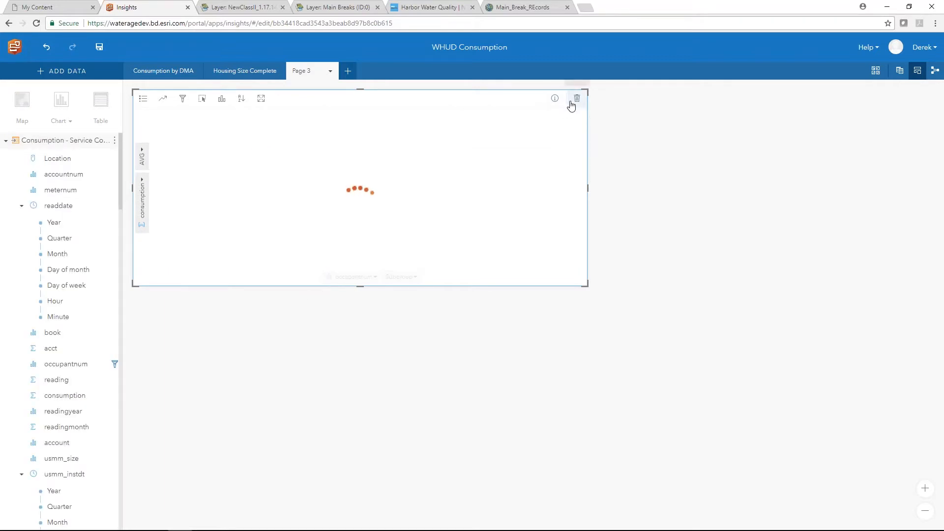
- Map the filtered Location points on an enlarged card, zoomed to White House and Hendersonville
drag(51, 158, 183, 185)
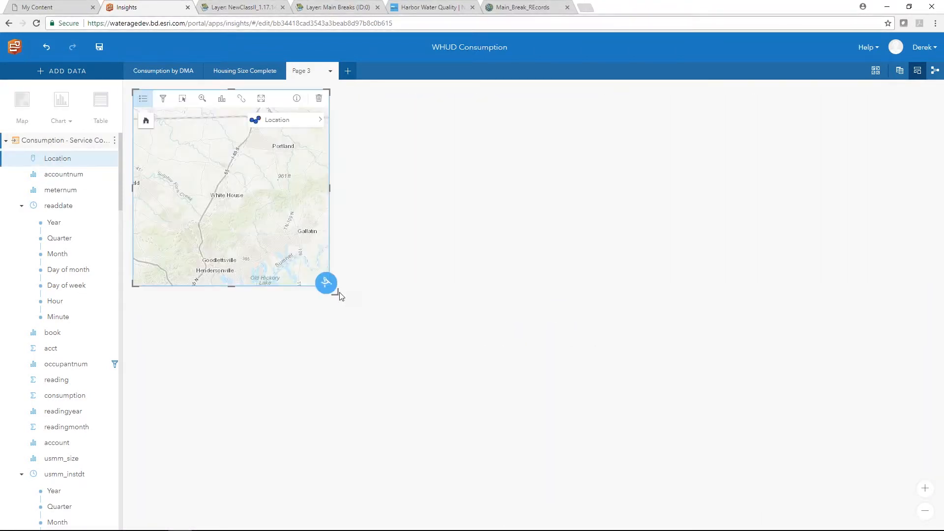
drag(337, 294, 451, 403)
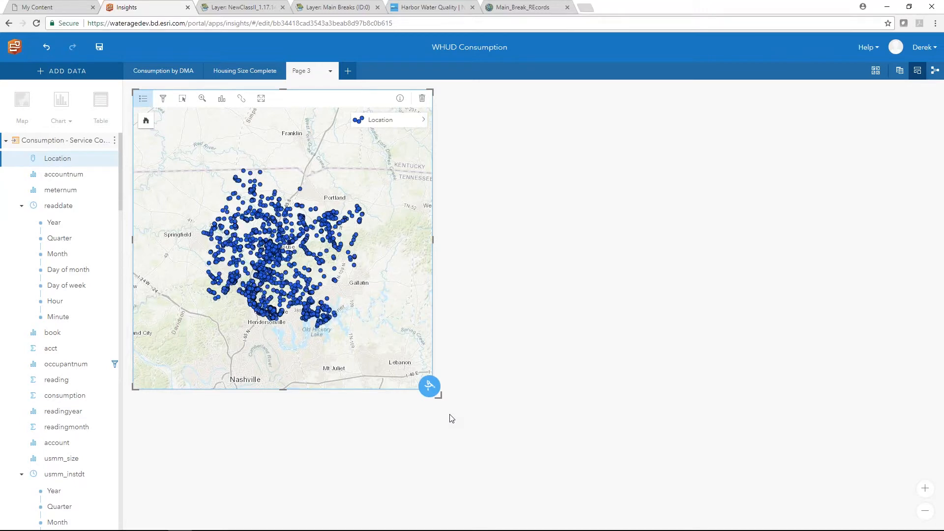
scroll(411, 309, down, 1)
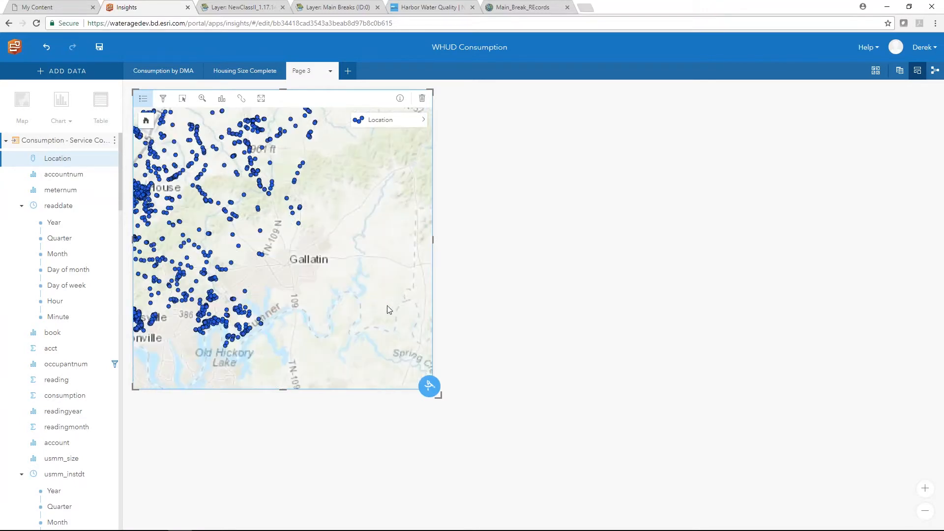
drag(296, 295, 403, 331)
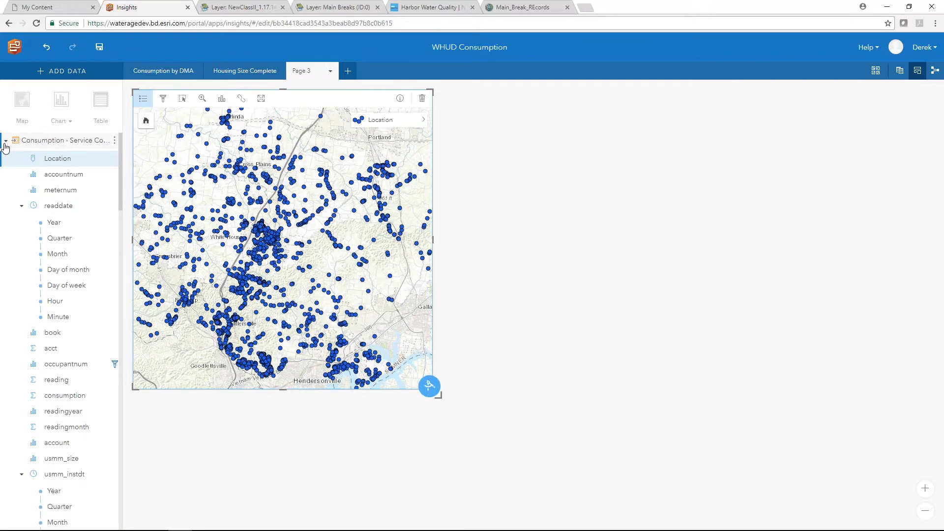
click(5, 141)
- Add USA_BlockGroup from USA_Boundaries_2015 as Card 2, placed beside Card 1 and enlarged
click(62, 71)
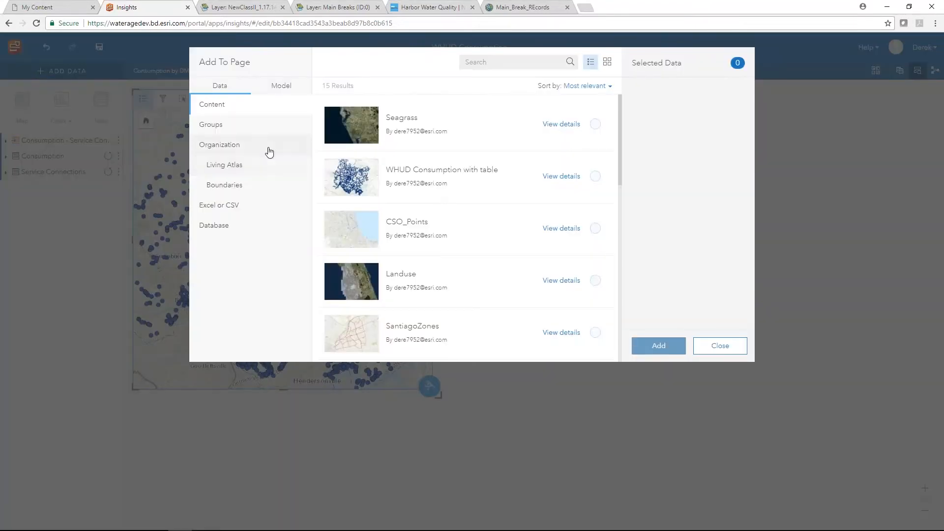
click(226, 185)
click(393, 144)
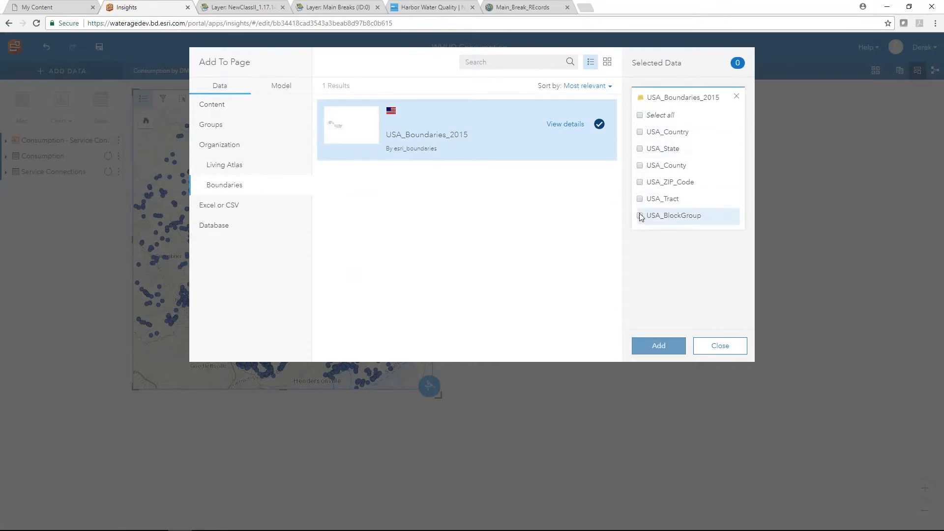
click(640, 216)
click(659, 345)
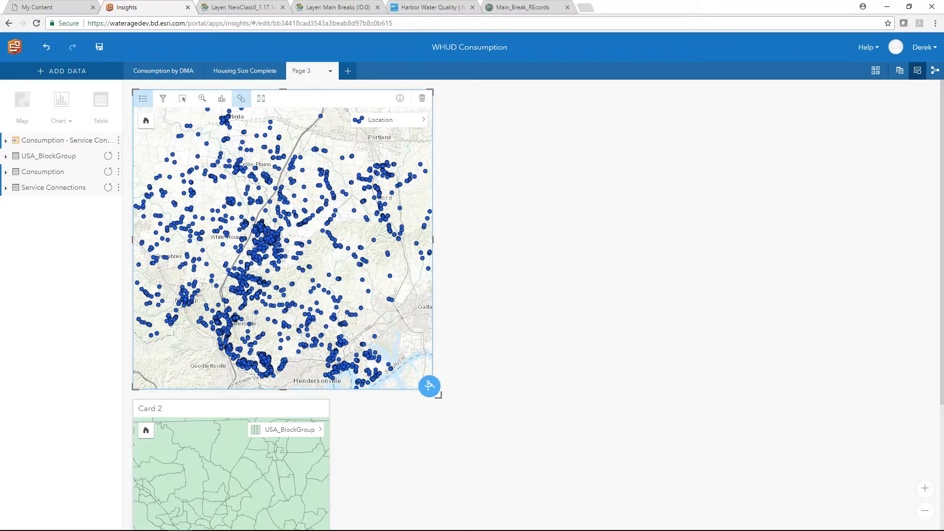
drag(222, 408, 554, 109)
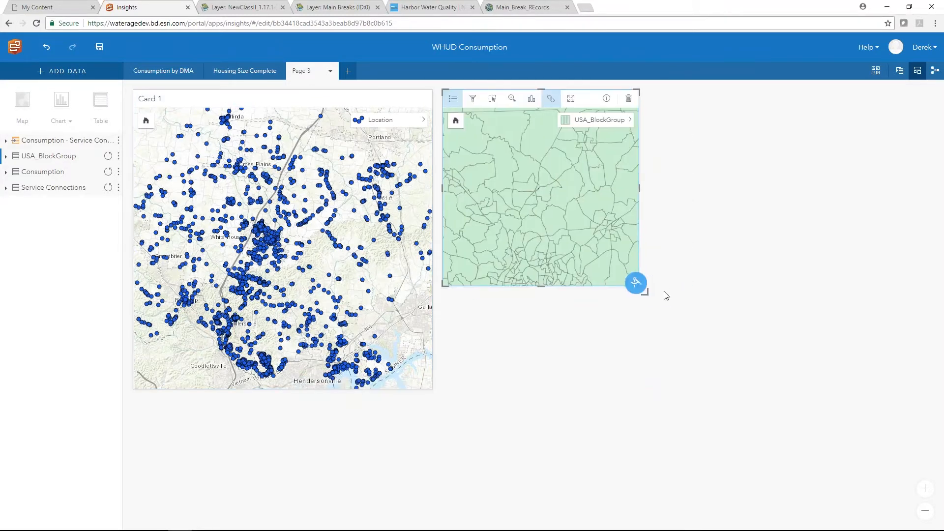
drag(645, 292, 753, 382)
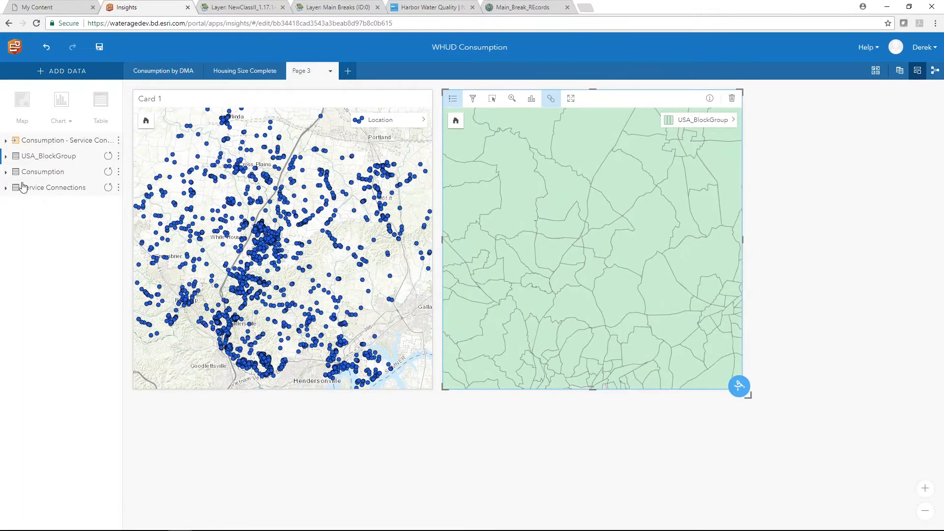
- Spatially aggregate the Location points into Card 2's block groups to produce Count of Location
drag(370, 119, 511, 333)
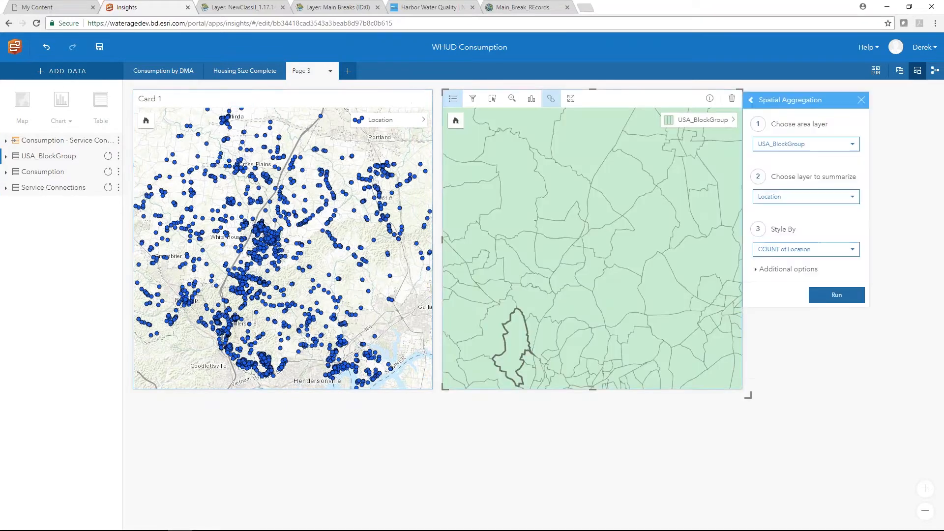
click(837, 293)
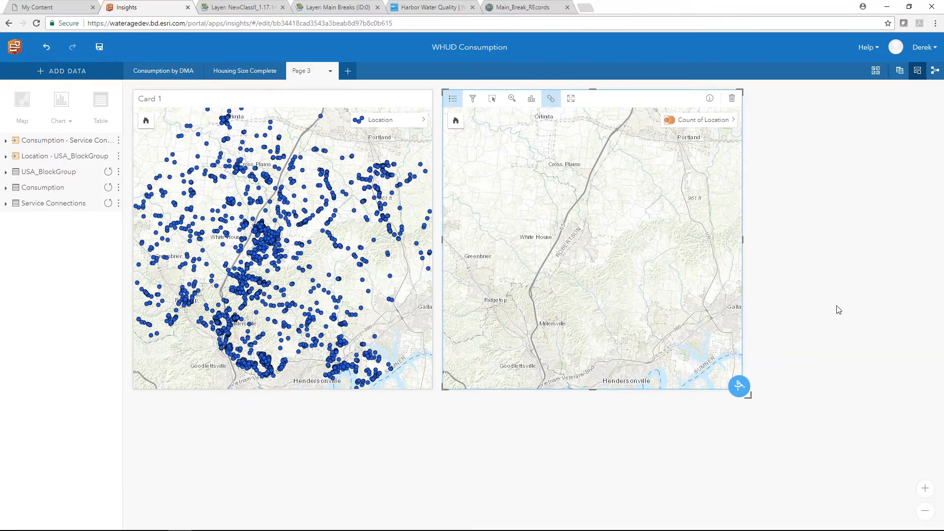
- Switch the Count of Location layer to colour shading with seven classes
click(733, 120)
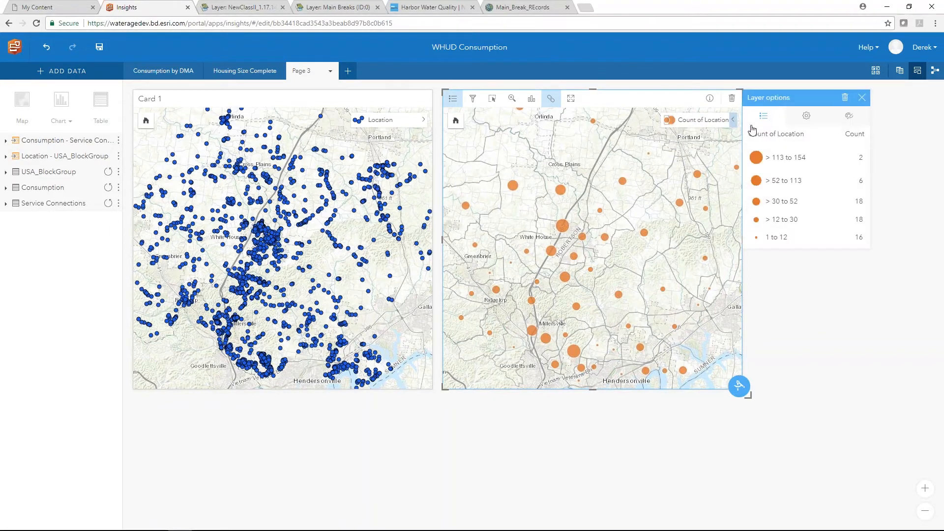
click(806, 123)
click(806, 197)
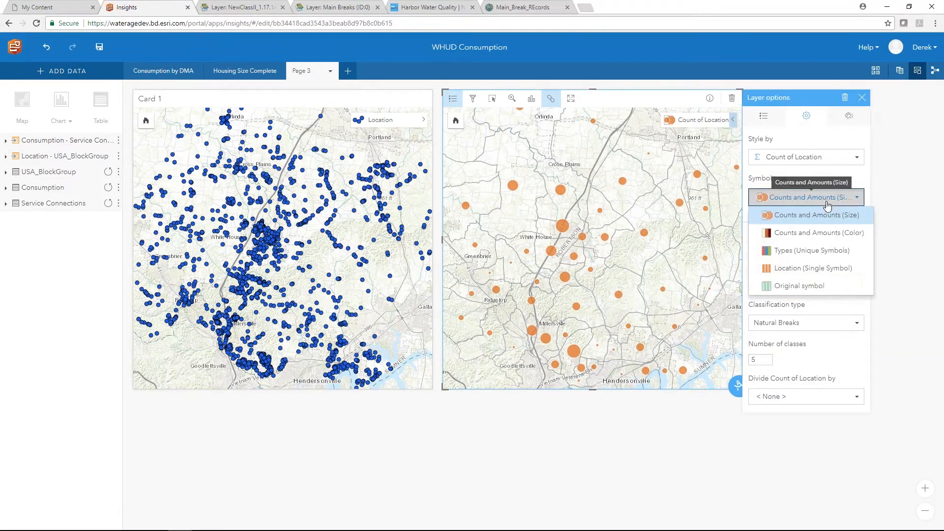
click(804, 230)
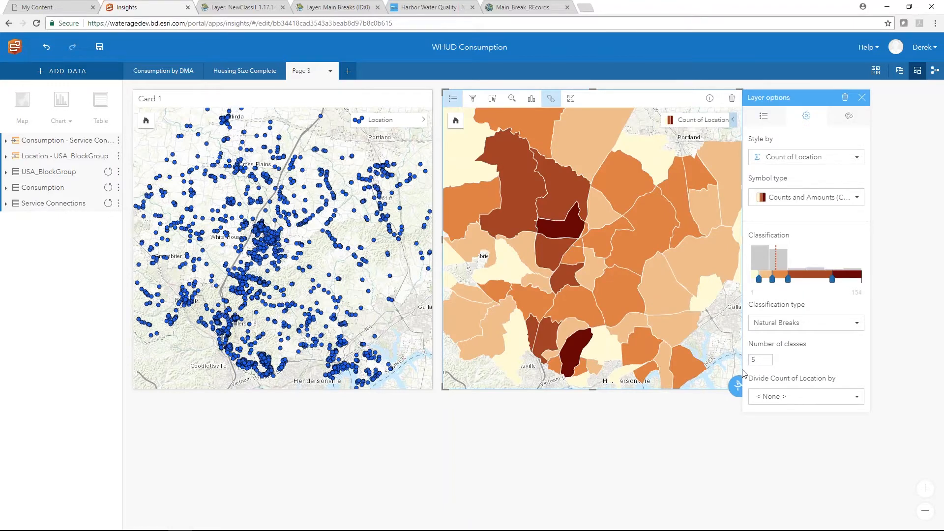
click(766, 360)
click(799, 359)
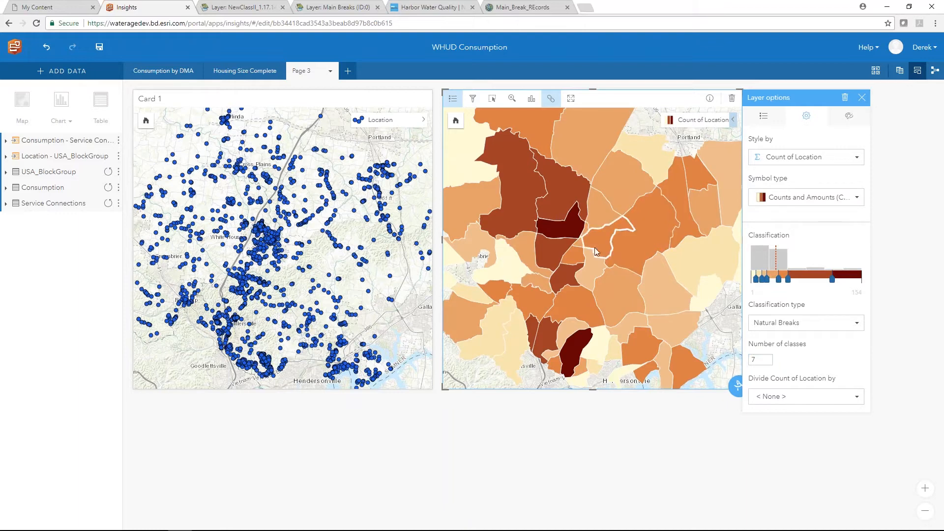
- Close the layer options and inspect block-group counts, ranging 1 to 154
mouse_move(574, 233)
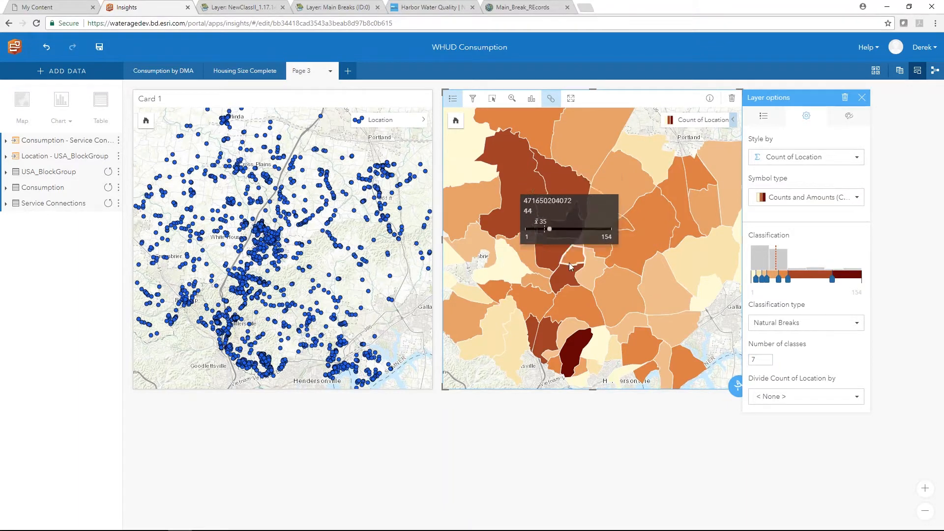
click(862, 97)
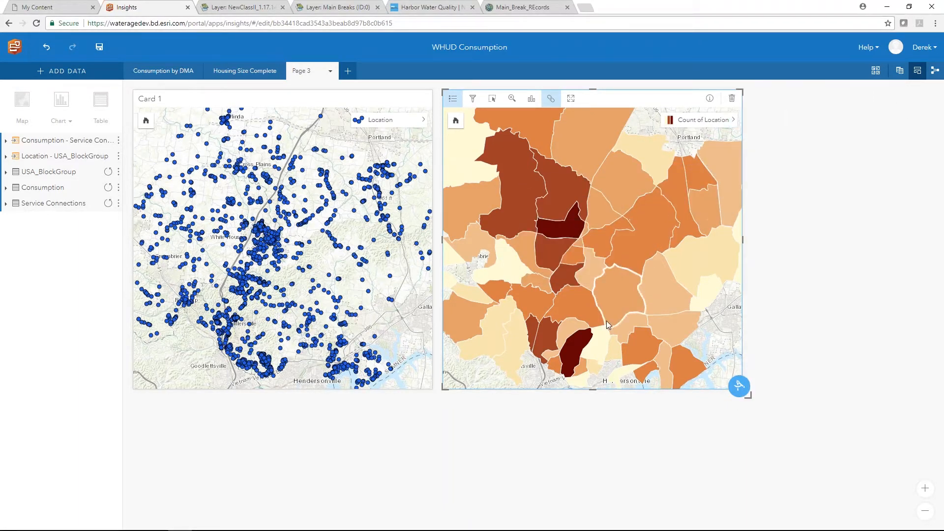
mouse_move(579, 343)
mouse_move(565, 250)
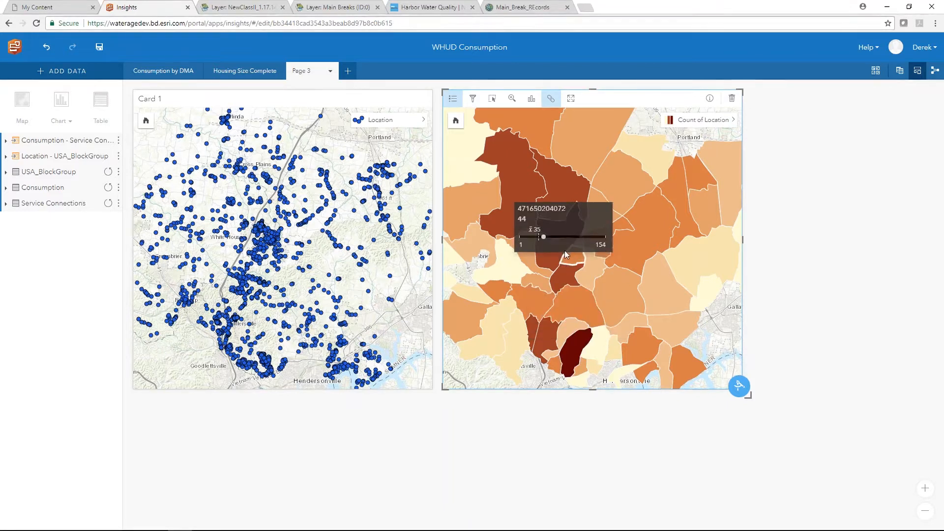
mouse_move(559, 273)
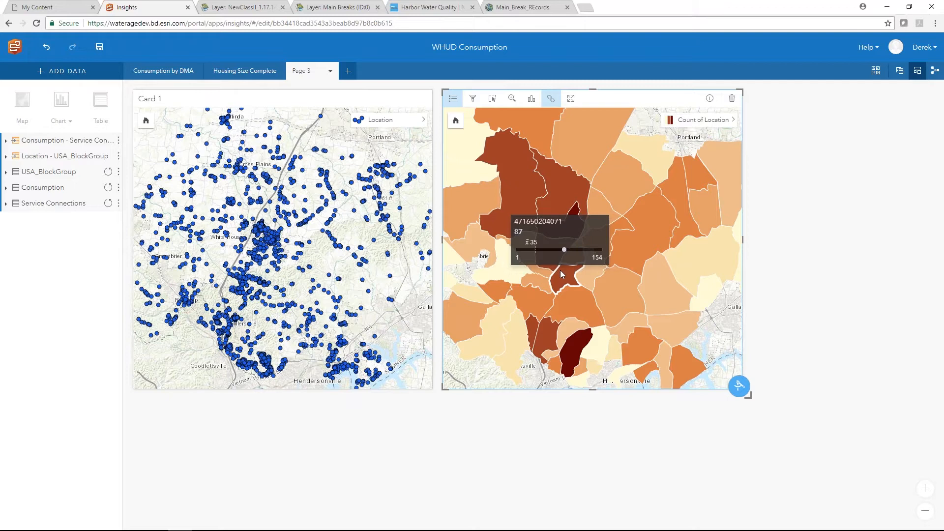
- Start Enrich Data on Count of Location with United States as the data country
click(744, 391)
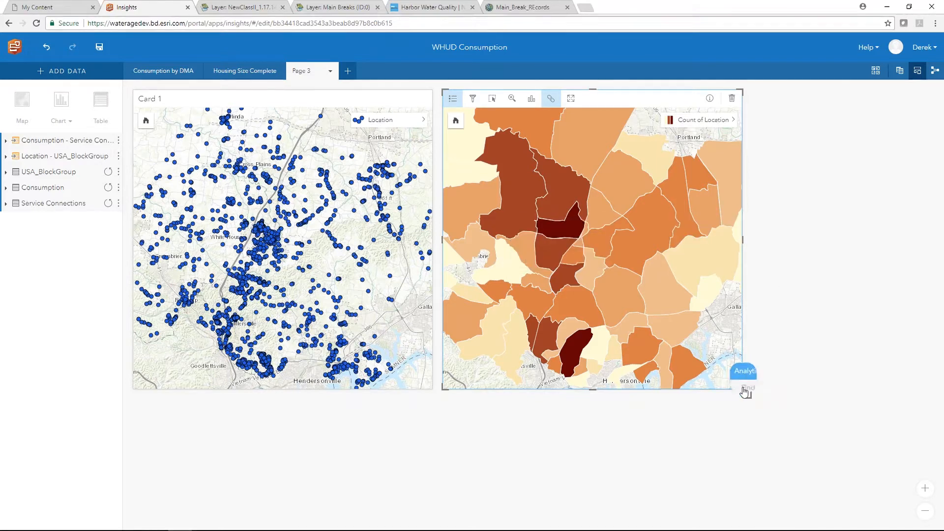
click(825, 216)
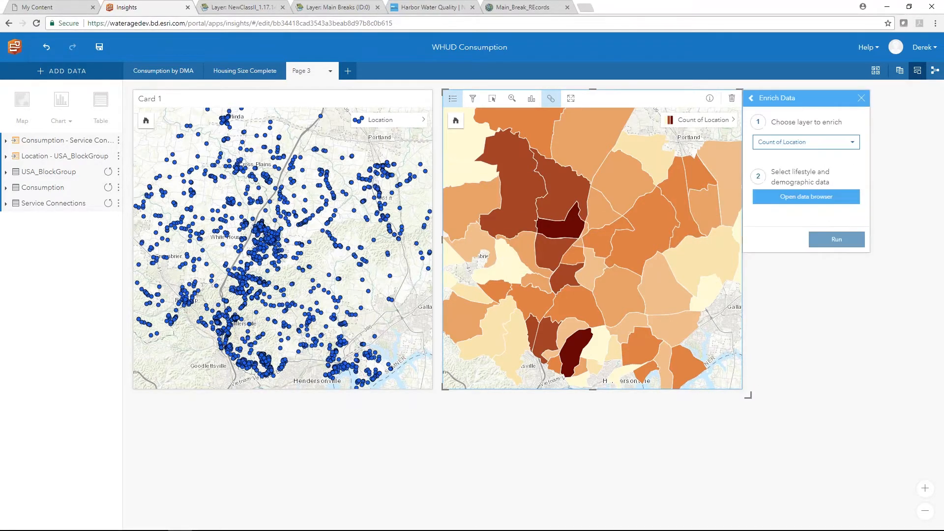
click(810, 199)
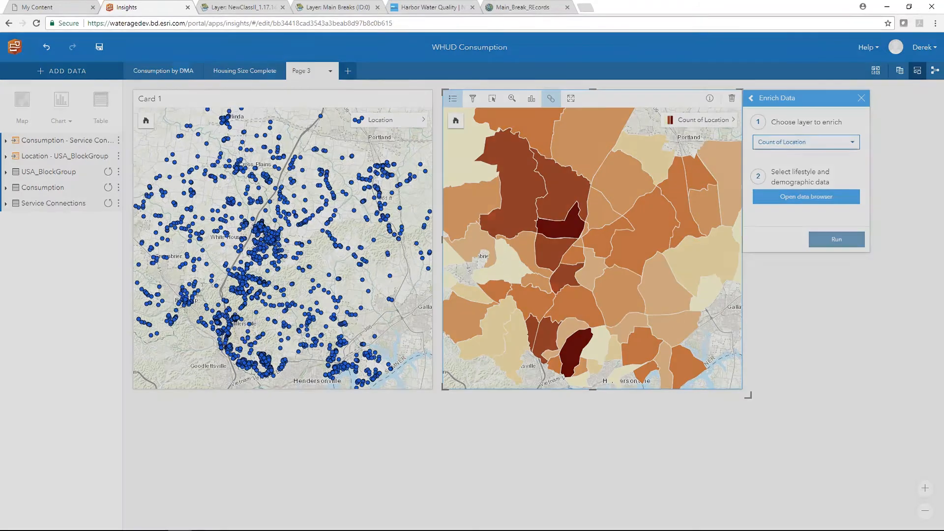
click(514, 68)
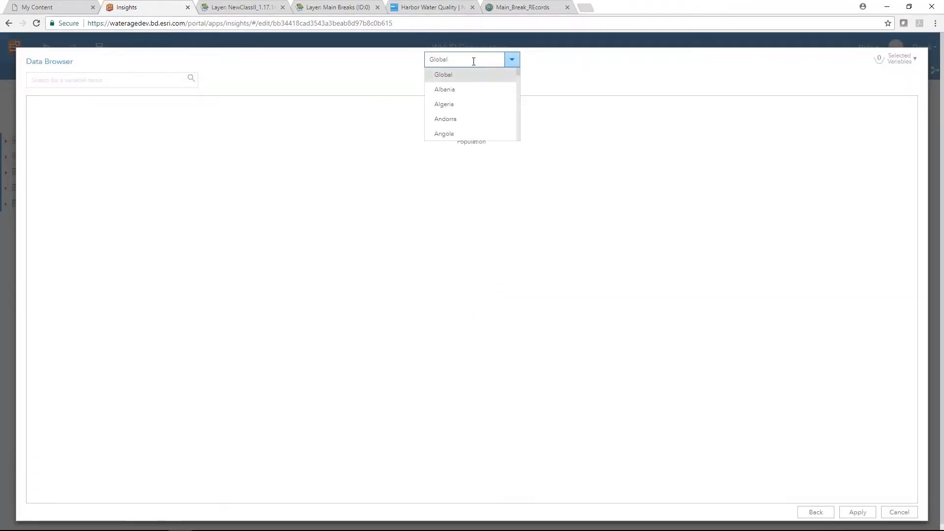
text(united)
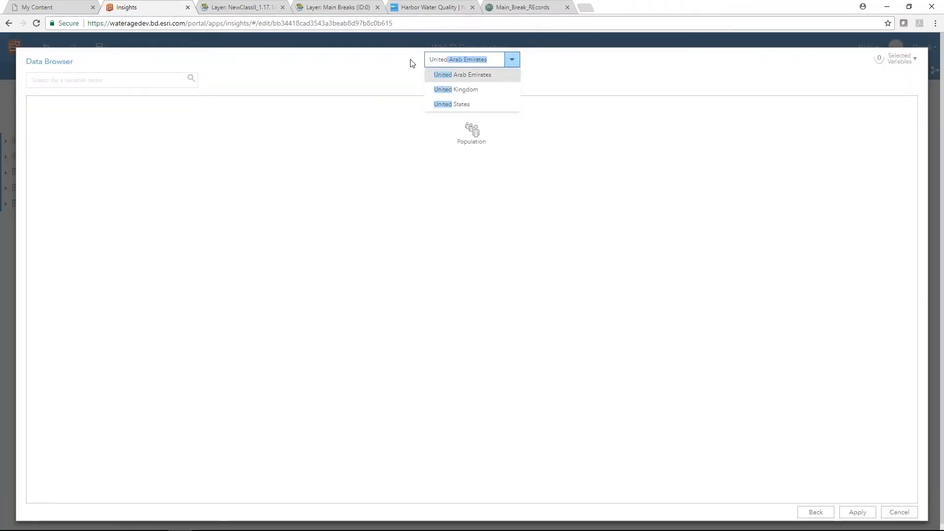
click(465, 105)
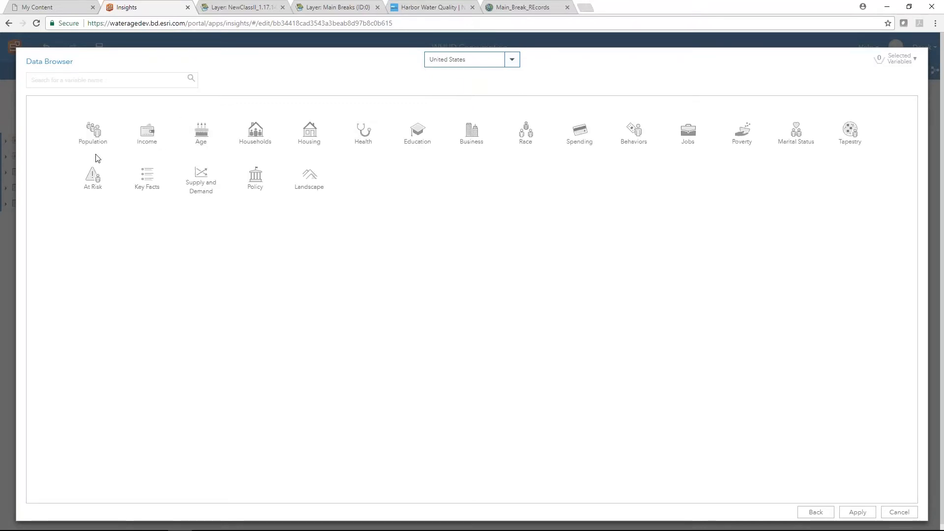
- Select the 2017 Total Population and 2017 Median Age variables
click(94, 140)
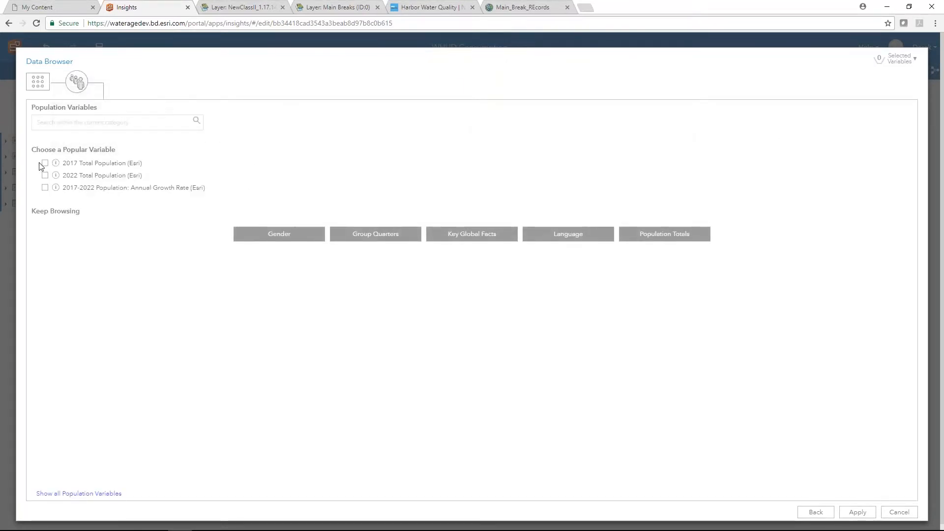
click(44, 165)
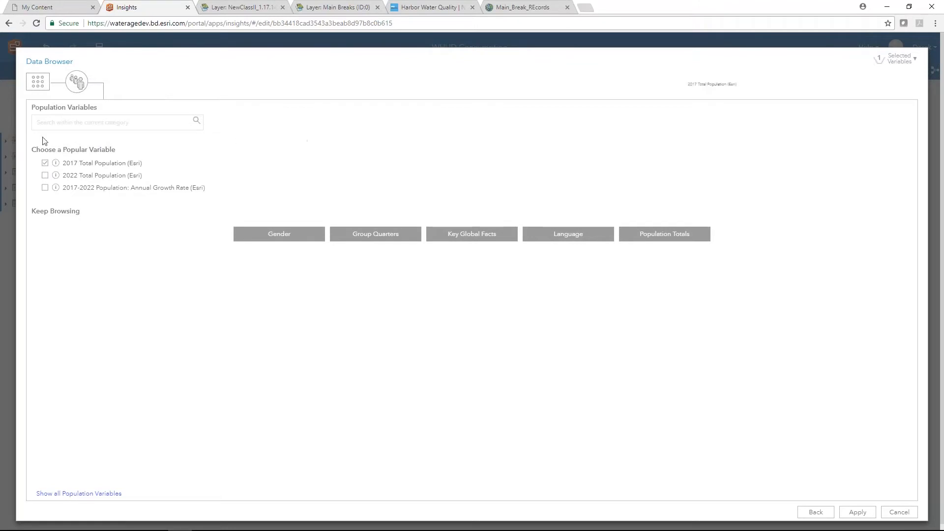
click(34, 84)
click(207, 142)
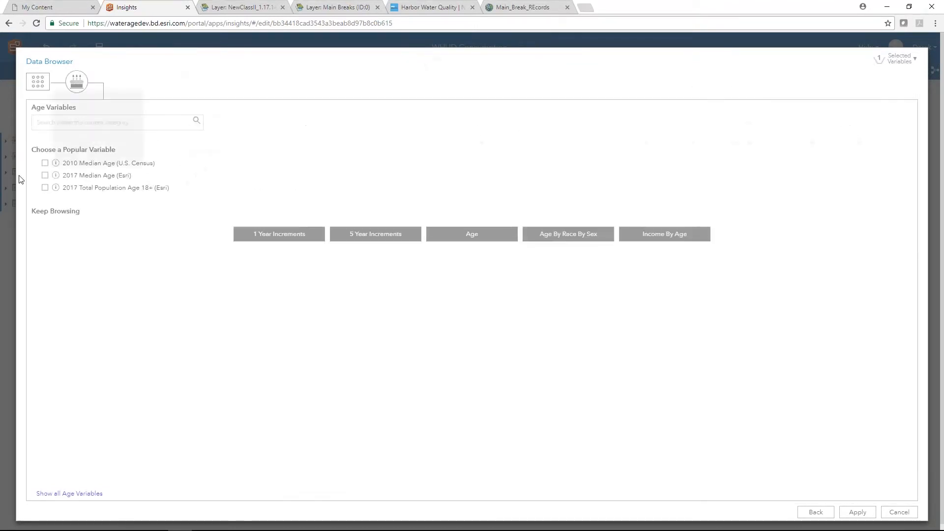
click(45, 176)
- Add 2017 population ages 0-4, 5-9, 10-14 and 15-19, and apply the selection
click(80, 492)
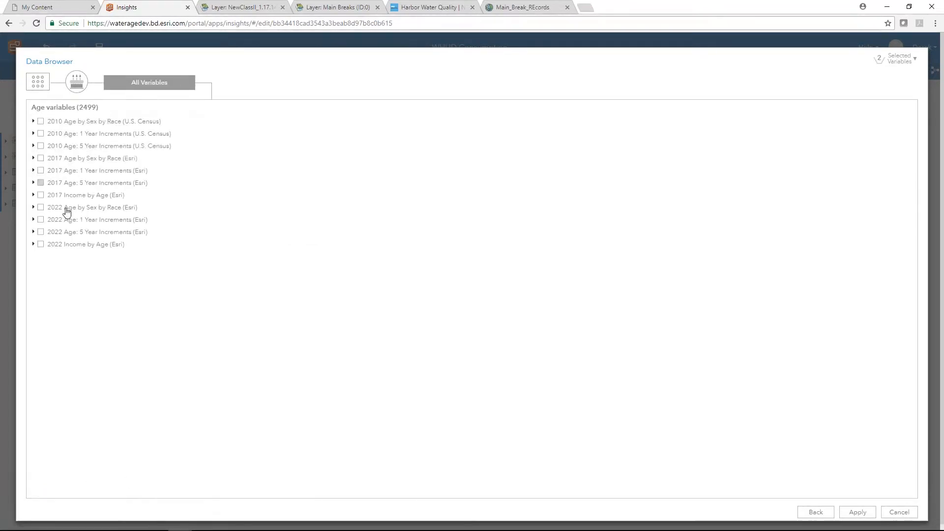
click(35, 184)
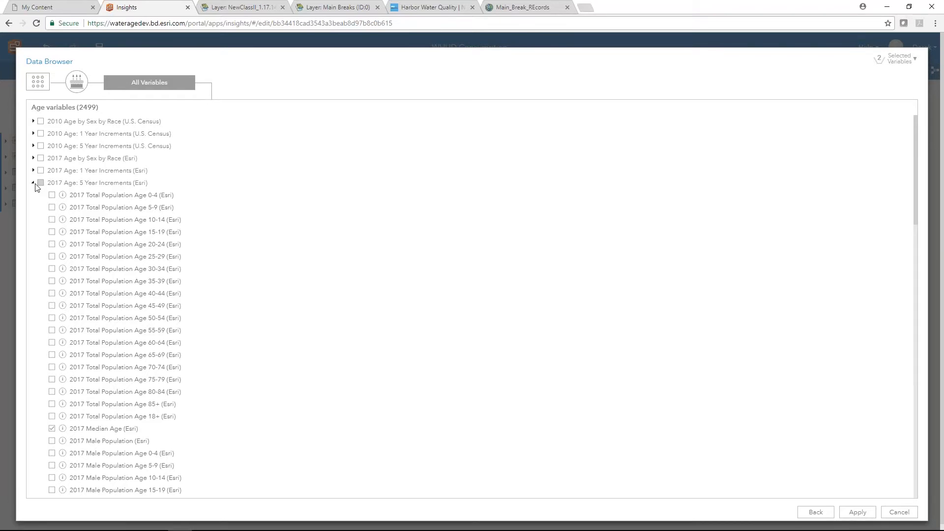
click(52, 194)
click(52, 207)
click(51, 219)
click(51, 232)
click(856, 515)
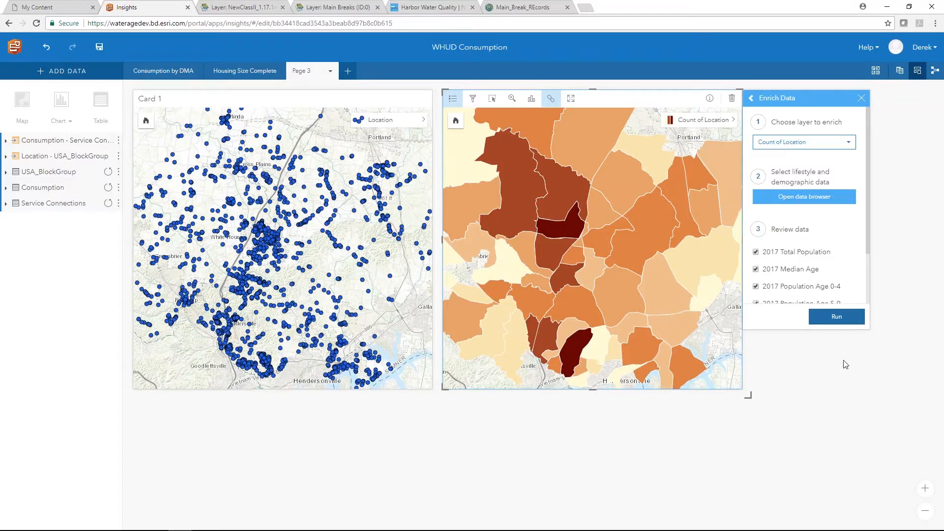
- Run the enrichment and style the new block-group layer by 2017 Median Age
click(836, 319)
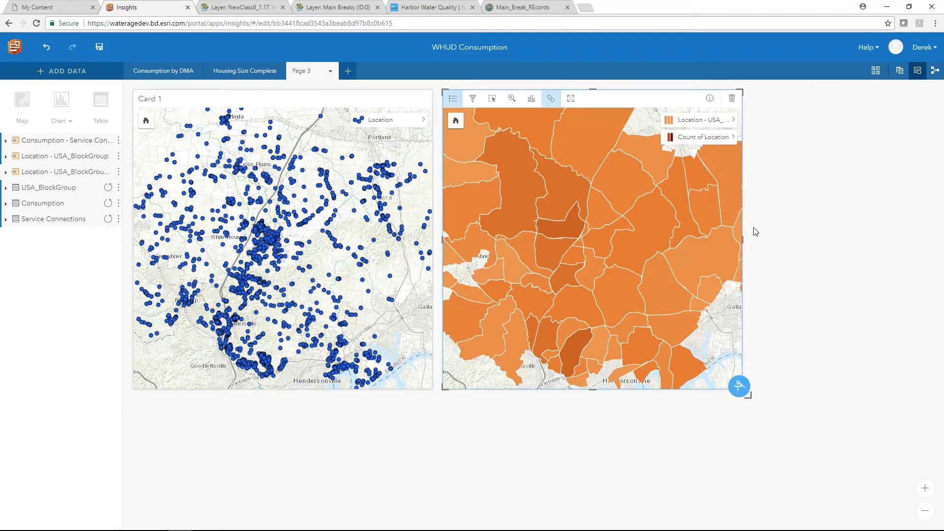
click(733, 120)
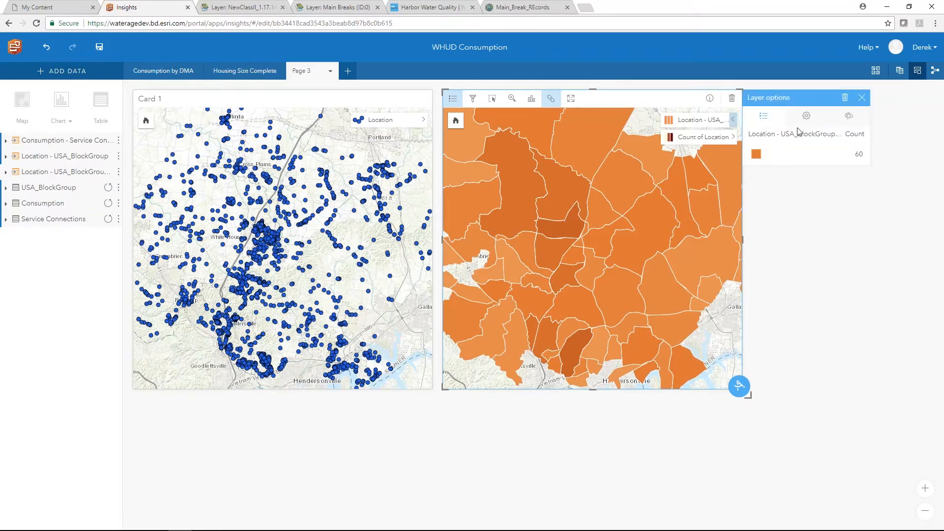
click(806, 116)
click(805, 197)
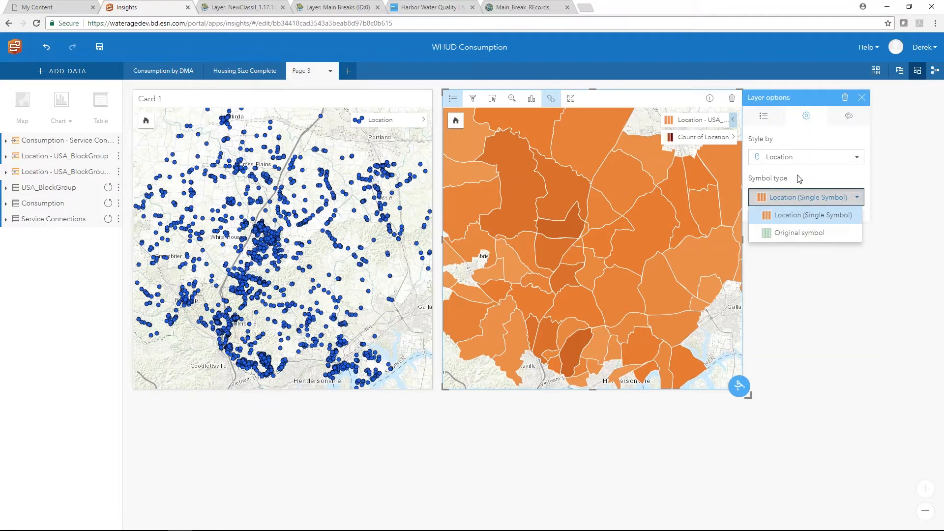
click(803, 157)
scroll(800, 225, down, 2)
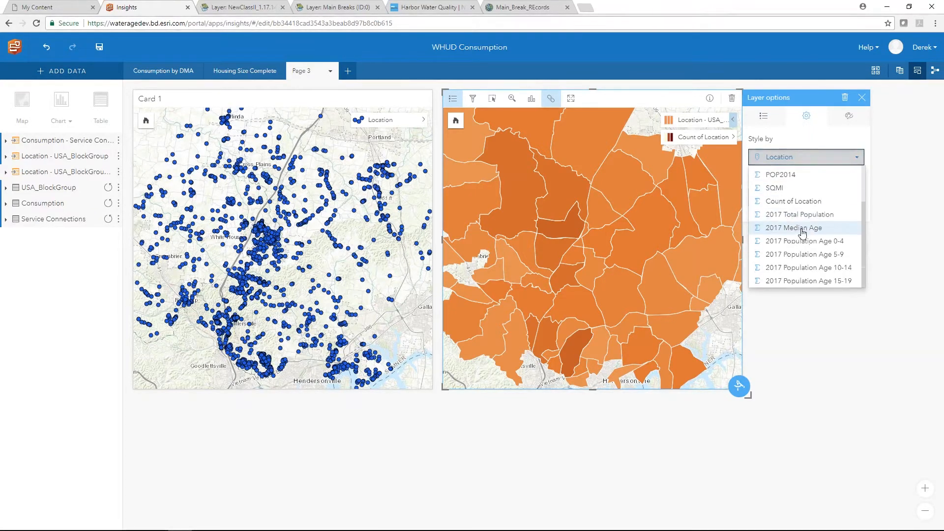
click(786, 227)
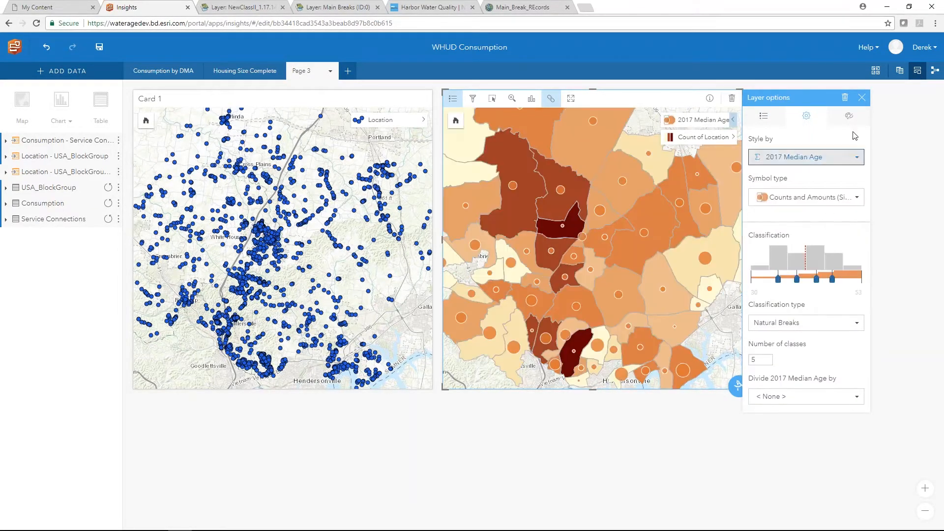
- Close the layer options and inspect median ages, roughly 30 to 53
click(862, 97)
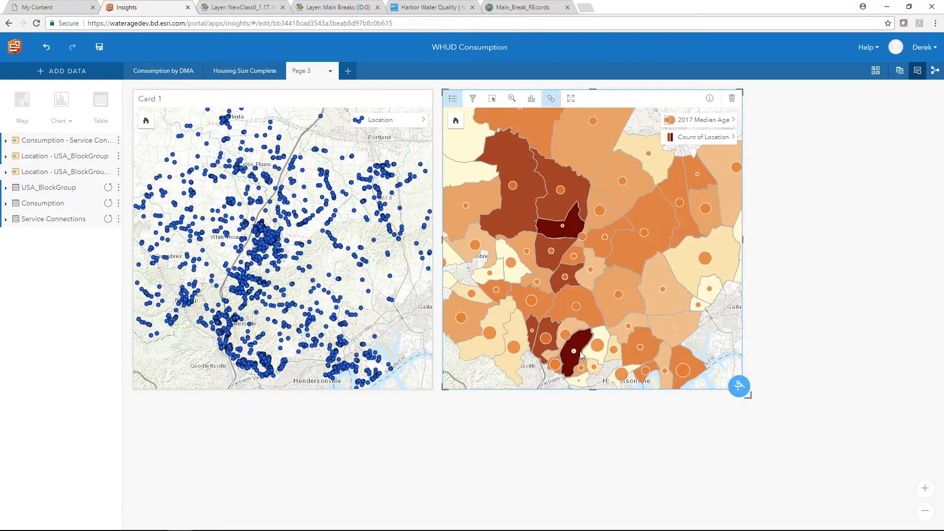
mouse_move(575, 355)
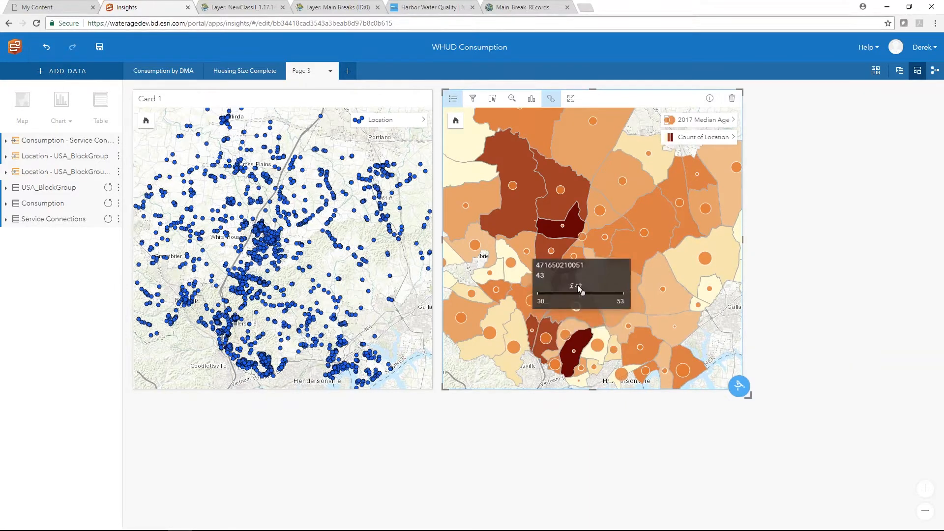
mouse_move(565, 228)
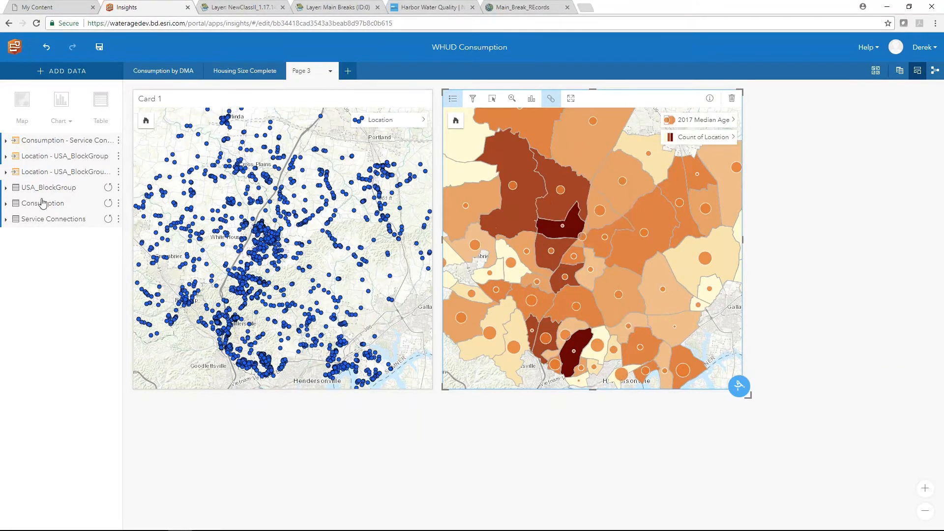
- Expand the enriched dataset and chart Count of Location against 2017 Median Age
click(6, 171)
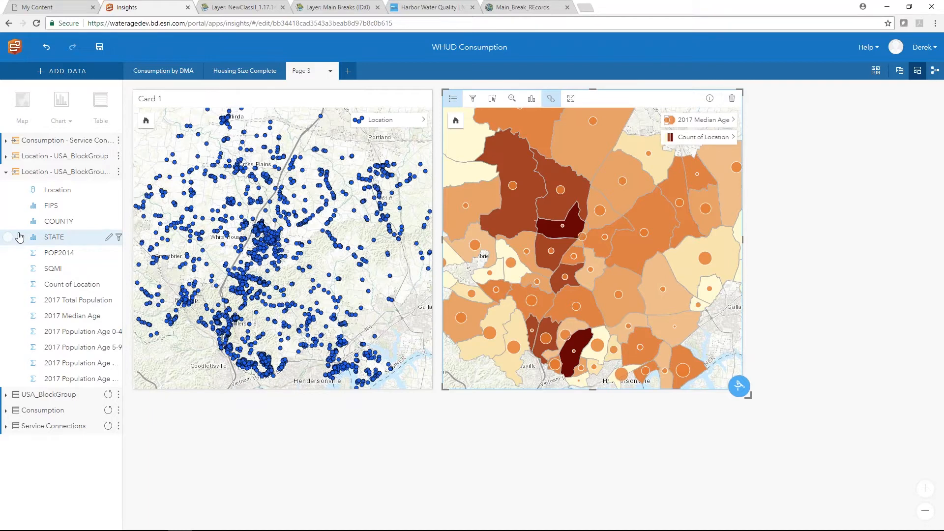
click(8, 284)
click(8, 316)
drag(64, 315, 231, 492)
- Add a linear trend line to the scatter chart (R² 0.073)
scroll(408, 469, down, 2)
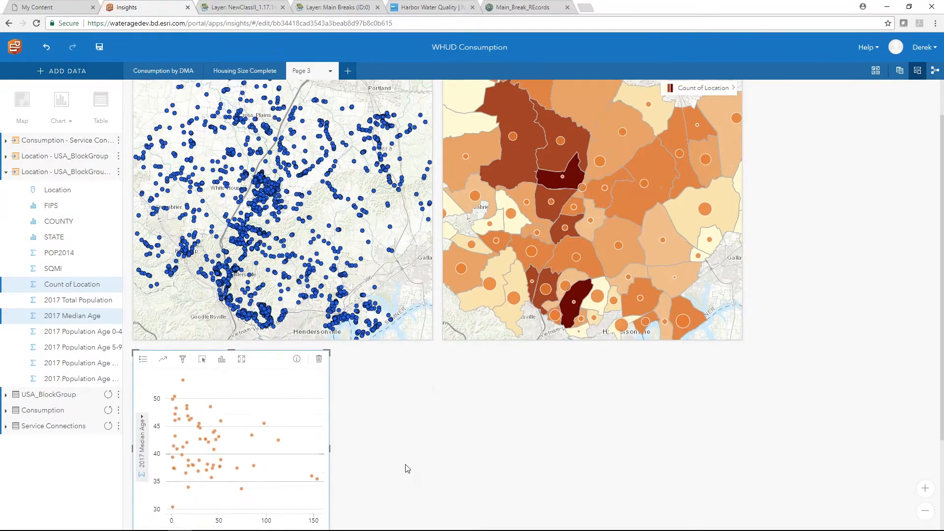
click(181, 315)
click(163, 310)
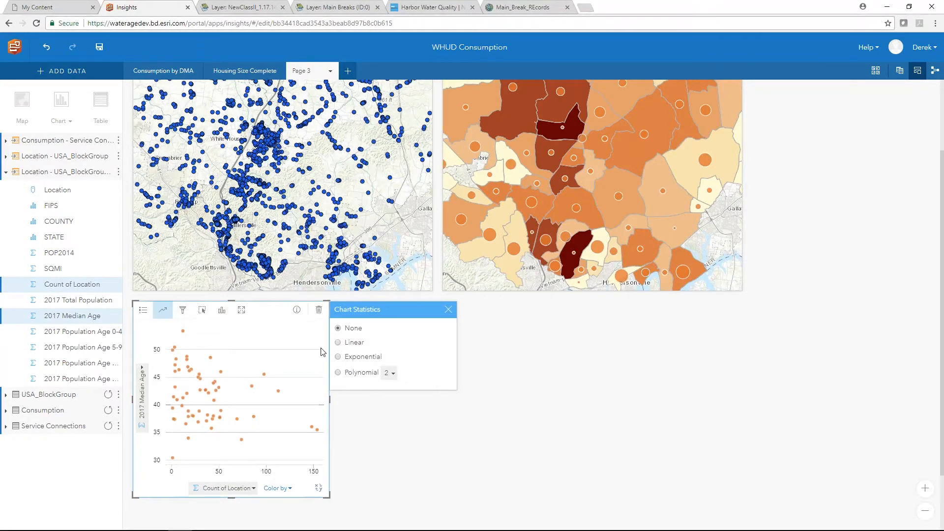
click(343, 343)
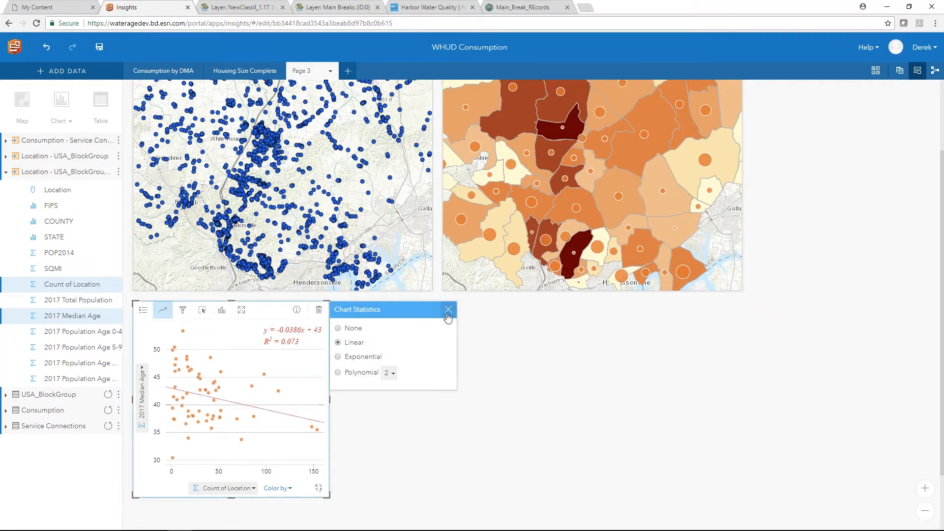
click(448, 309)
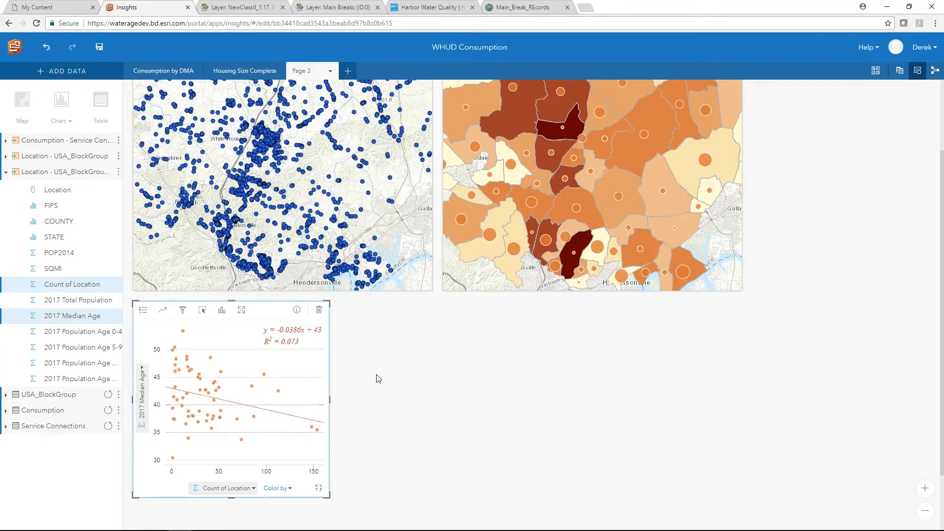
- Delete the median-age scatter chart card
scroll(377, 378, up, 1)
click(319, 356)
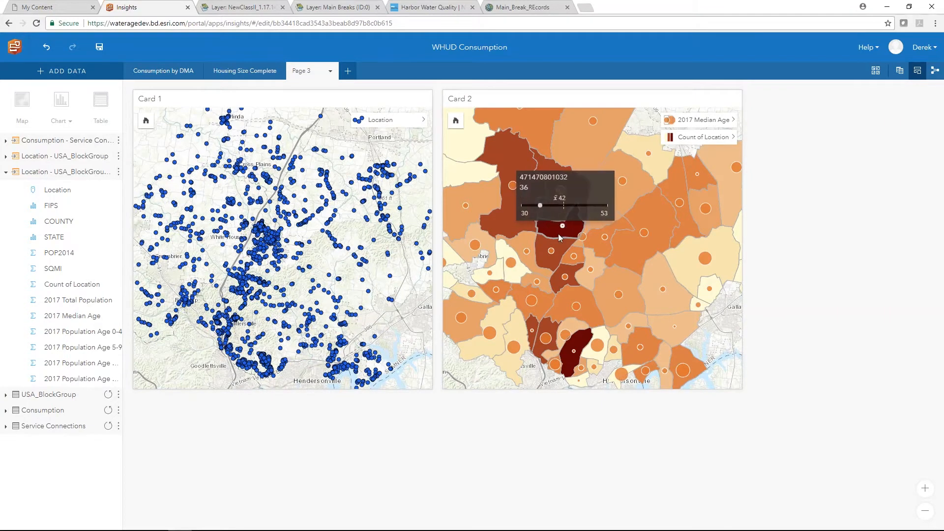
mouse_move(585, 373)
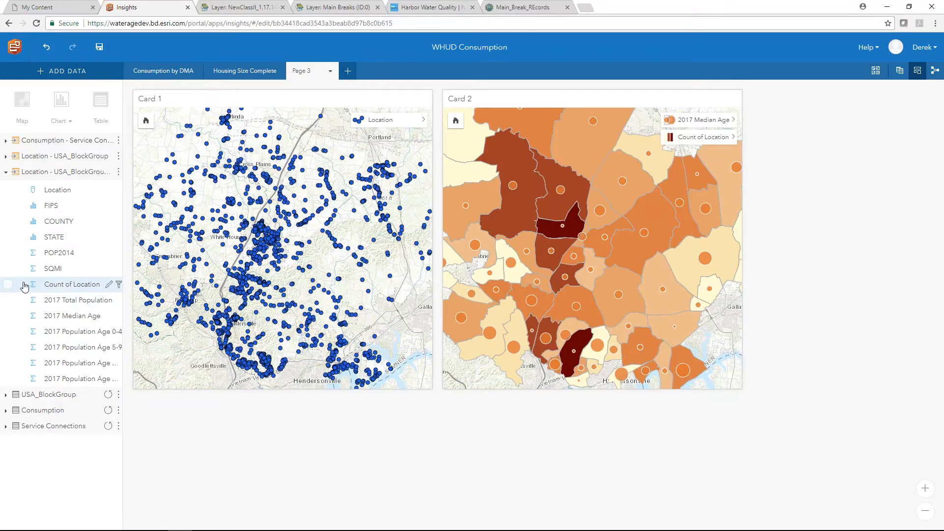
- Open the enriched dataset's data table and resize it to show FIPS and COUNTY
click(118, 175)
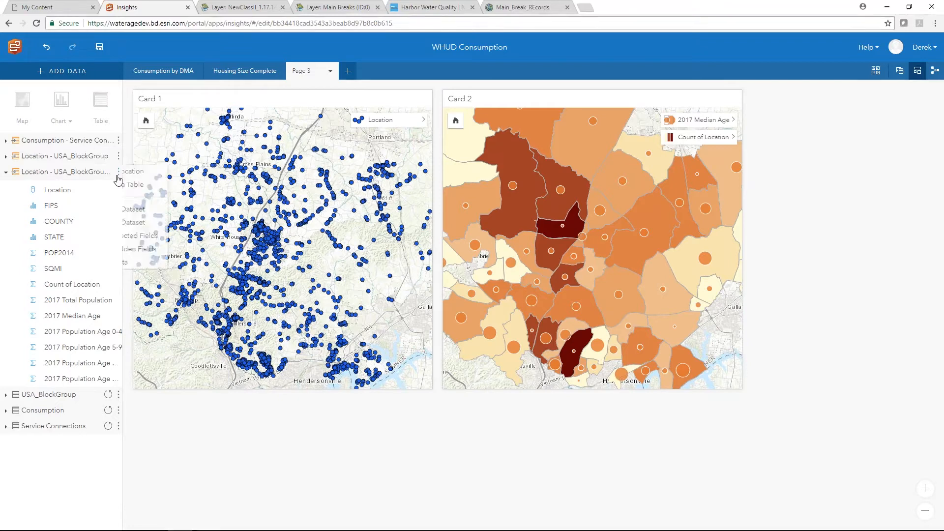
click(143, 186)
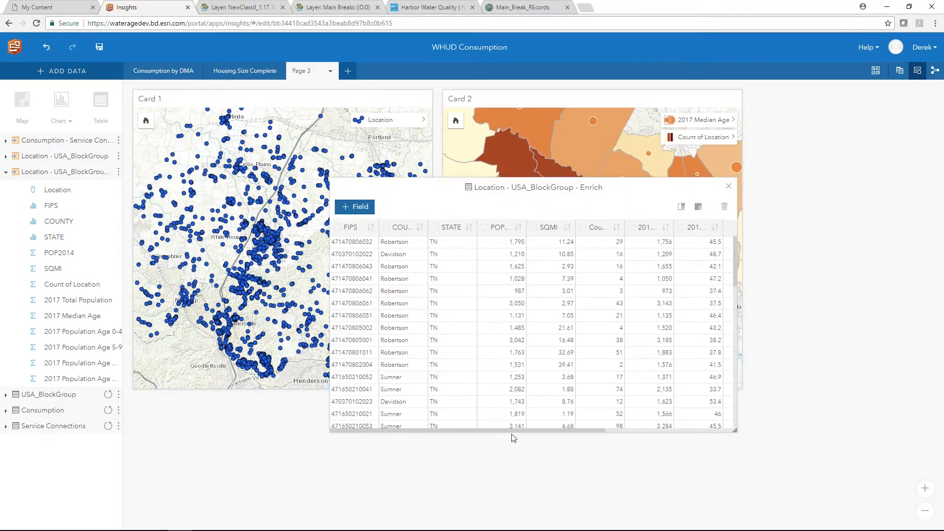
drag(521, 432, 649, 430)
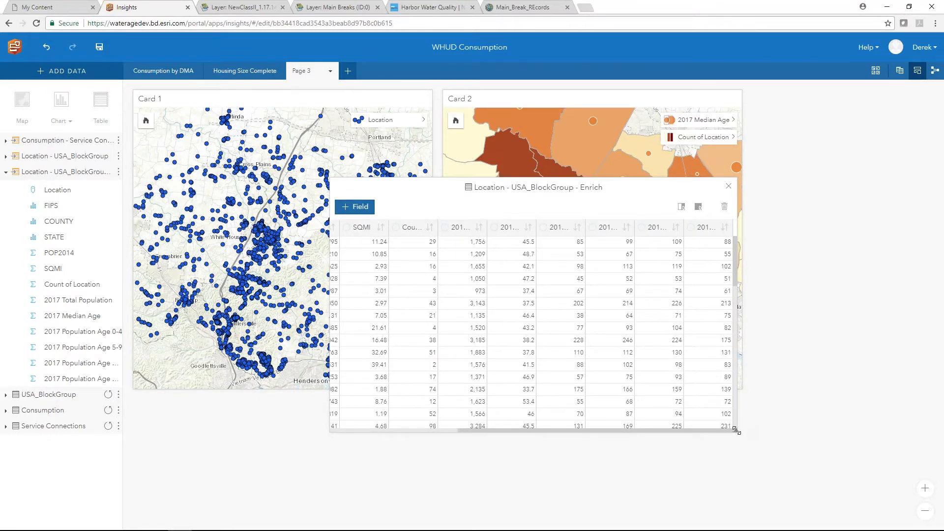
drag(736, 431, 843, 428)
drag(689, 191, 521, 191)
drag(679, 427, 809, 430)
drag(650, 191, 612, 188)
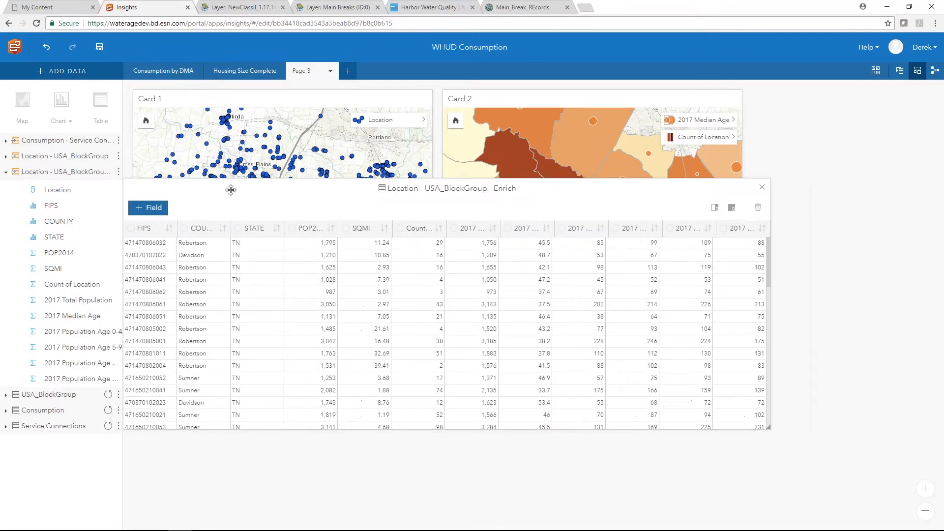
- Create calculated field 0-9 as 2017 Population Age 0-4 plus Age 5-9
click(150, 209)
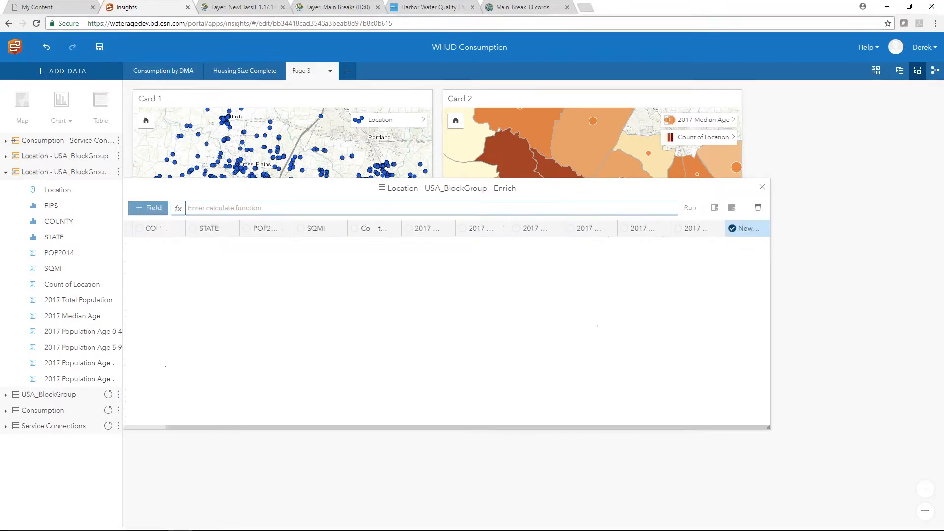
click(240, 209)
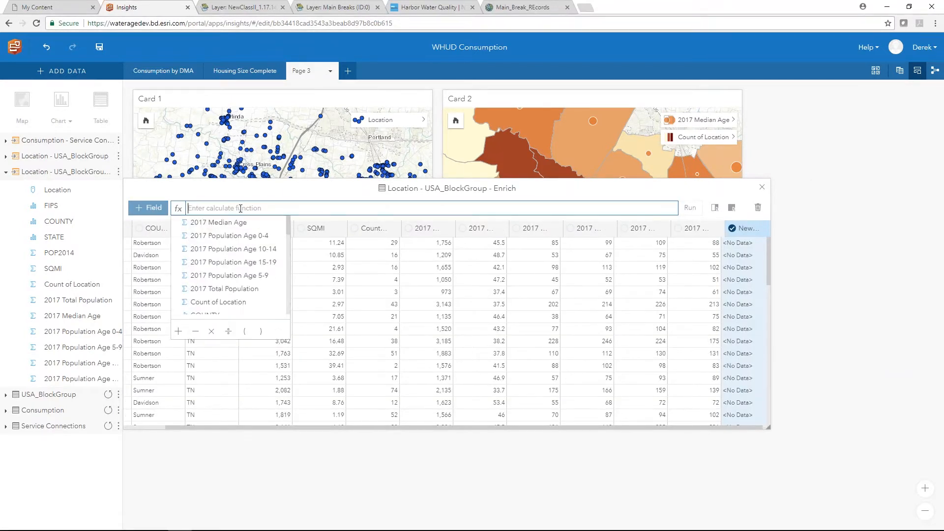
click(740, 228)
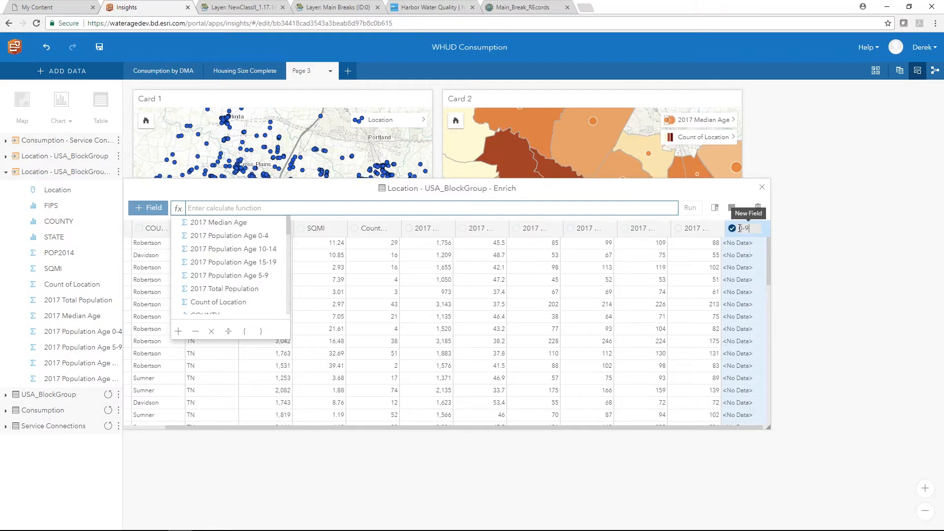
click(209, 241)
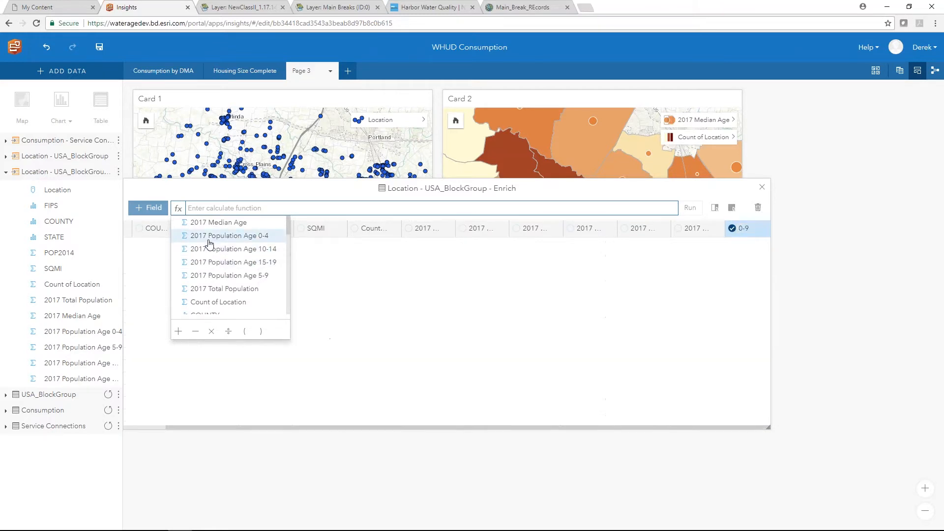
click(209, 240)
click(180, 335)
click(221, 275)
click(690, 208)
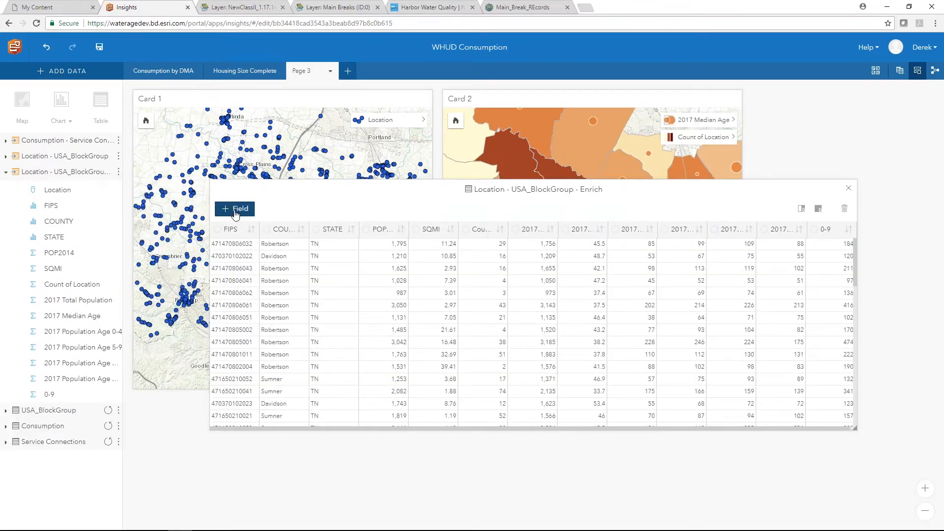
- Create calculated field 10-19 as Age 10-14 plus Age 15-19, then close the table
click(236, 209)
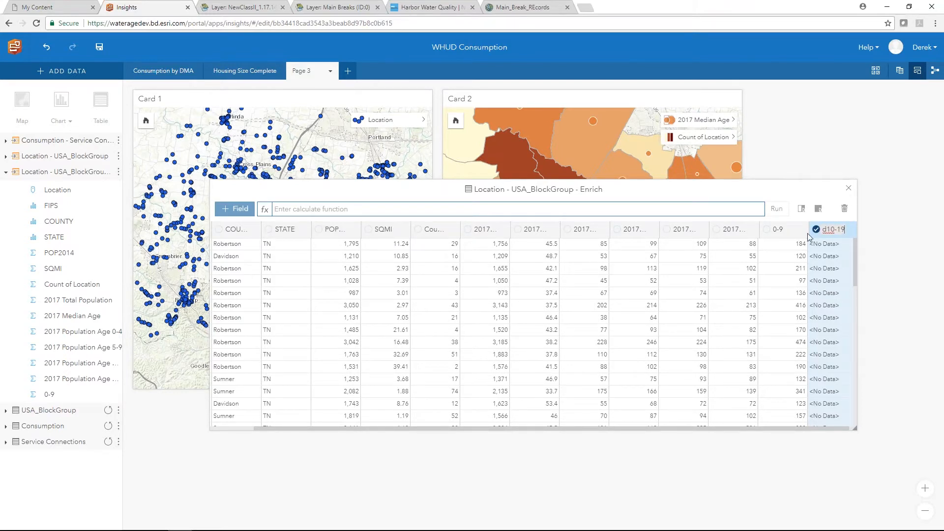
drag(828, 229, 777, 232)
key(BackSpace)
click(294, 209)
click(305, 263)
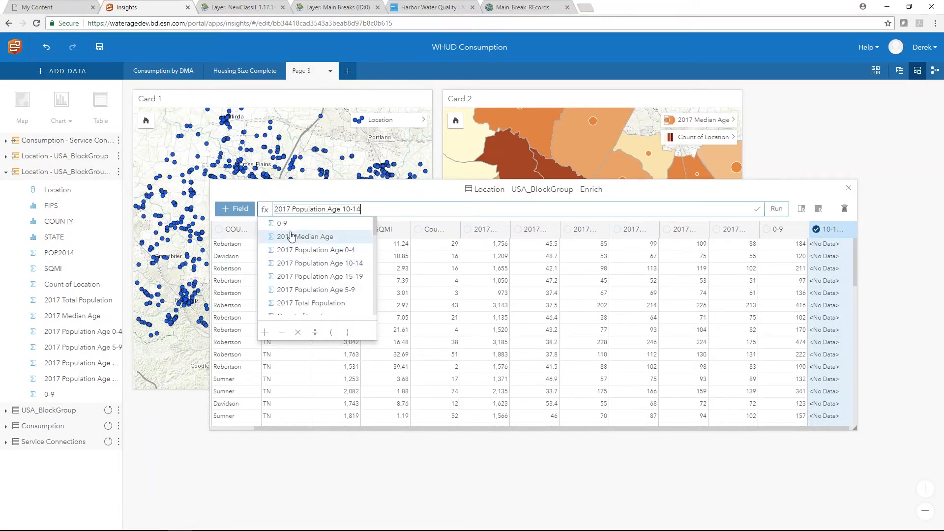
click(267, 333)
click(320, 276)
click(773, 209)
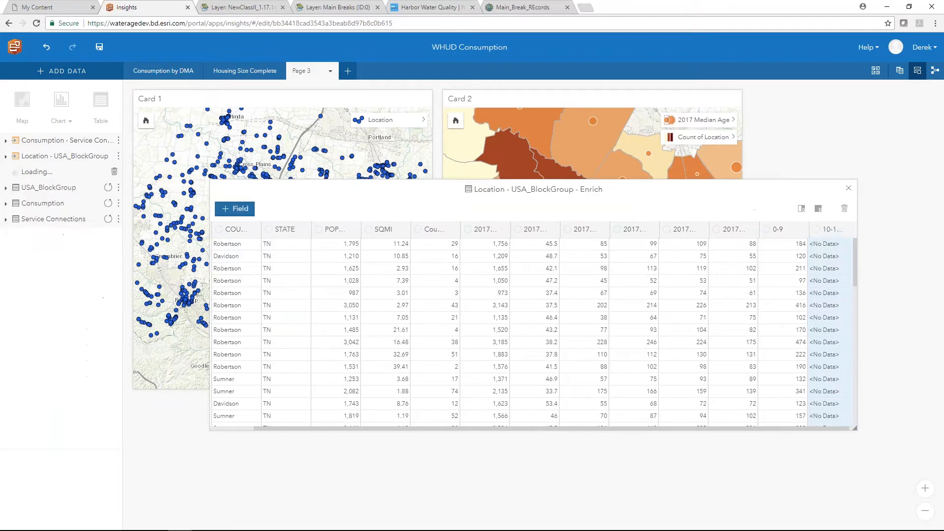
click(848, 187)
click(736, 120)
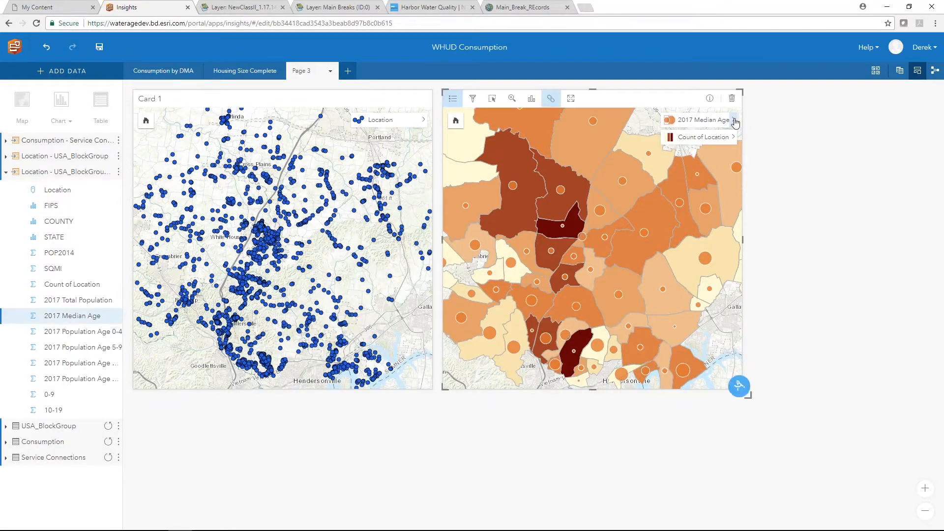
- Restyle Card 2 by the 0-9 field (77 to 819, average 252) and select 0-9
click(819, 157)
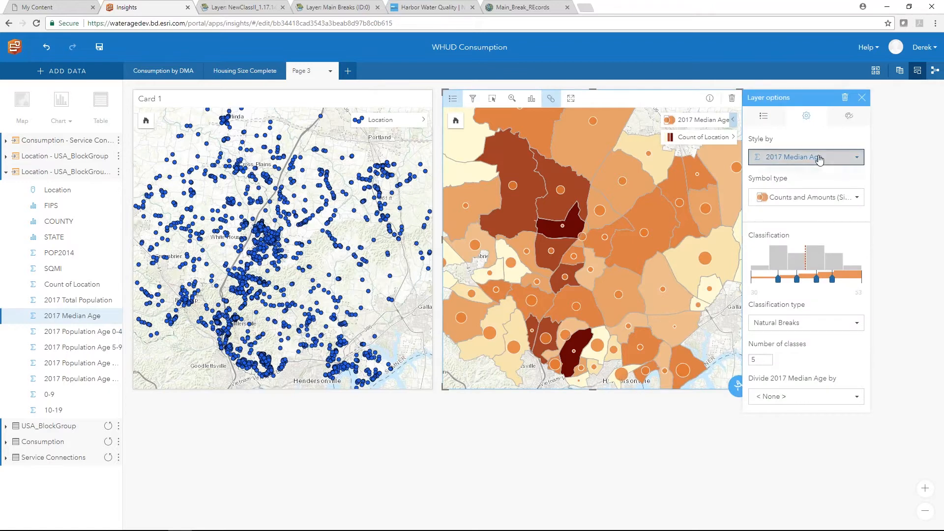
scroll(816, 248, down, 2)
click(786, 267)
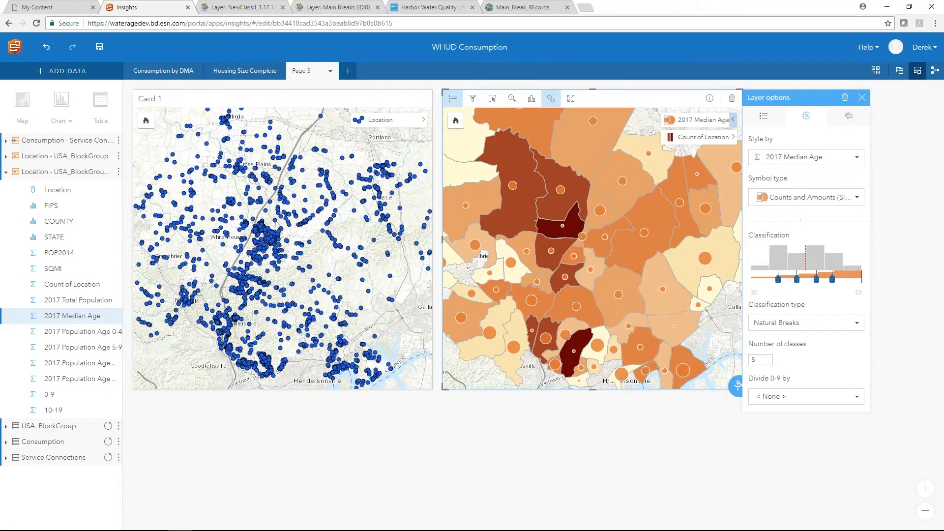
click(862, 97)
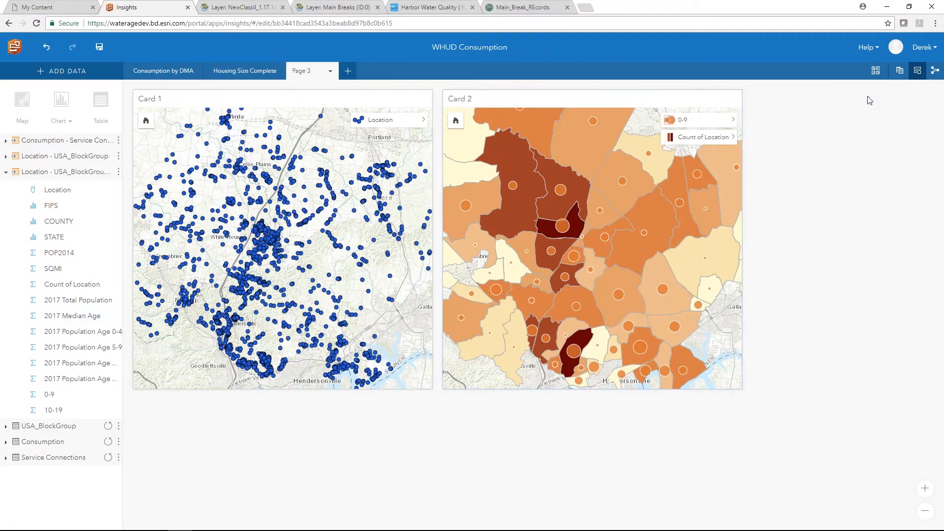
mouse_move(562, 228)
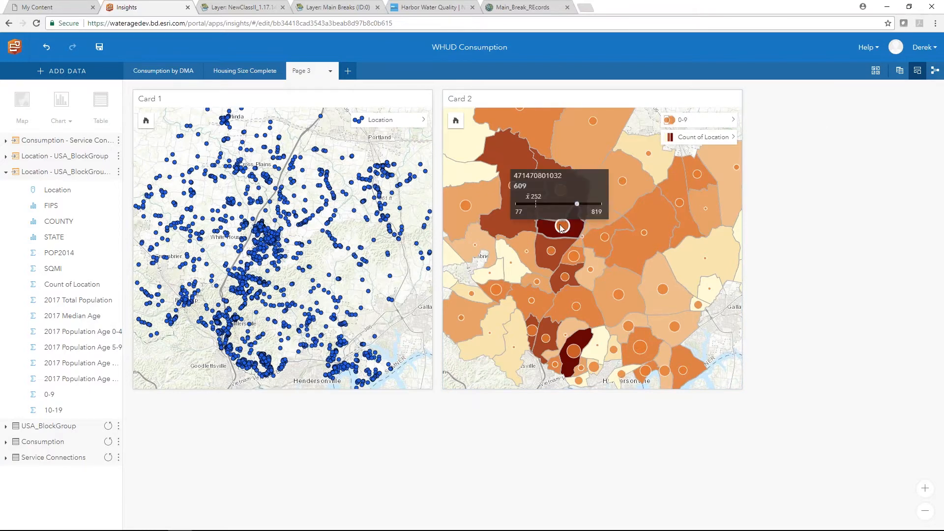
mouse_move(573, 350)
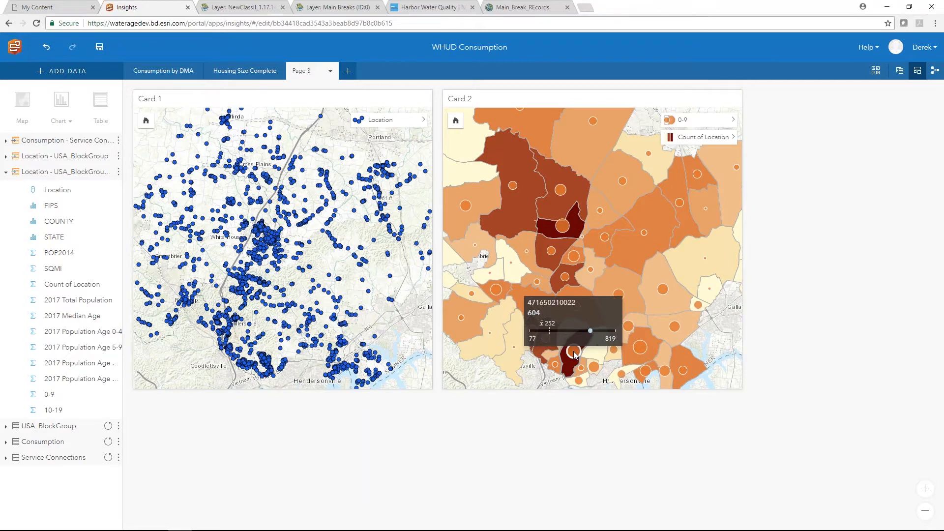
click(8, 394)
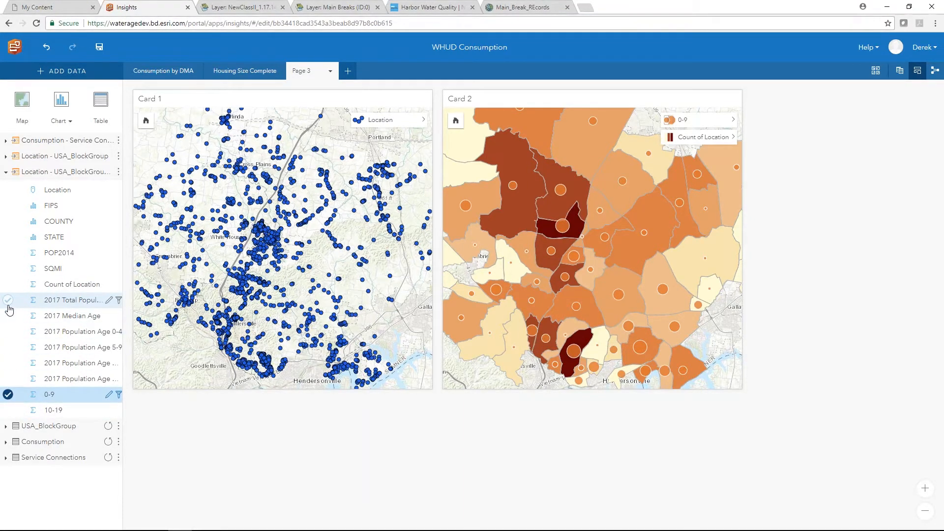
click(8, 284)
drag(42, 290, 227, 487)
scroll(482, 470, down, 1)
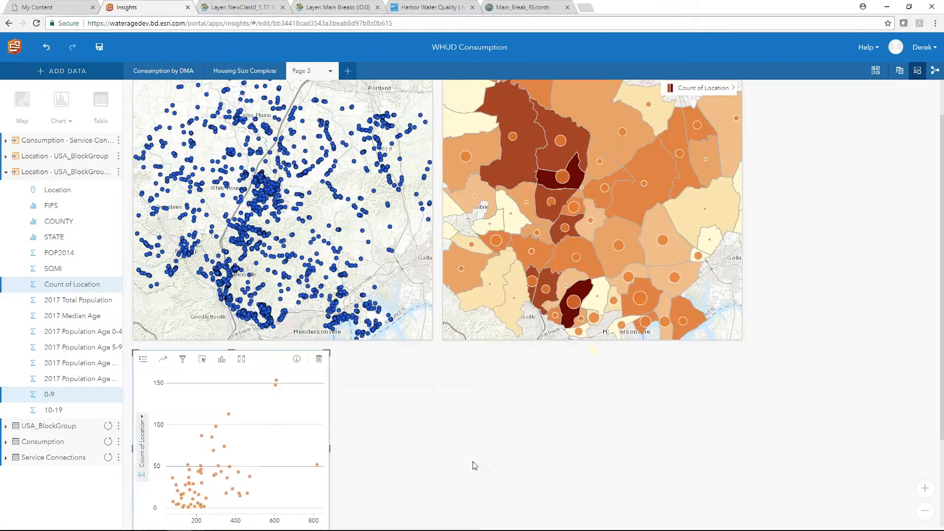
click(162, 359)
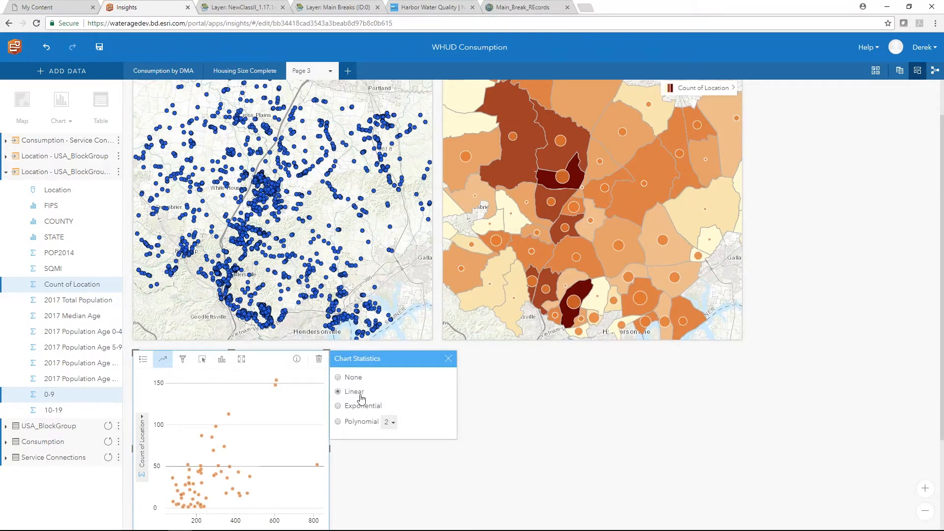
click(447, 359)
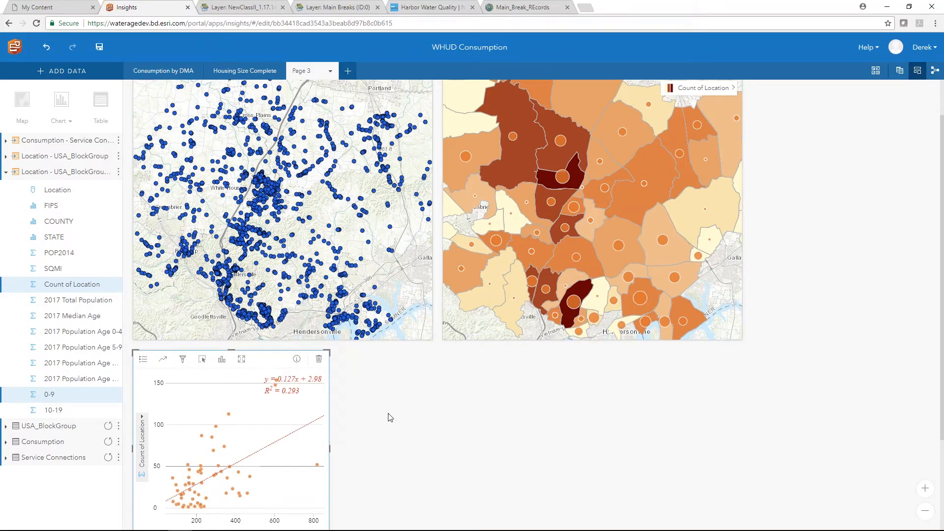
scroll(407, 437, down, 1)
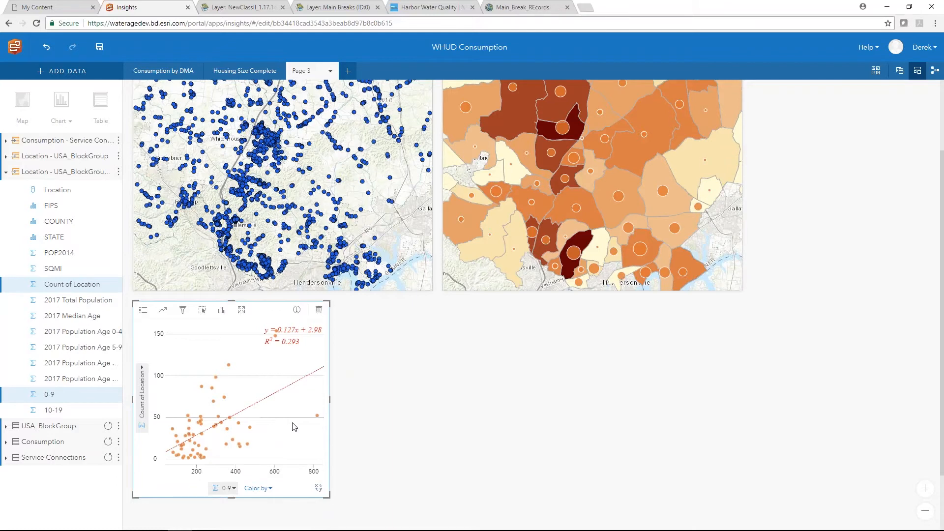
scroll(293, 427, up, 1)
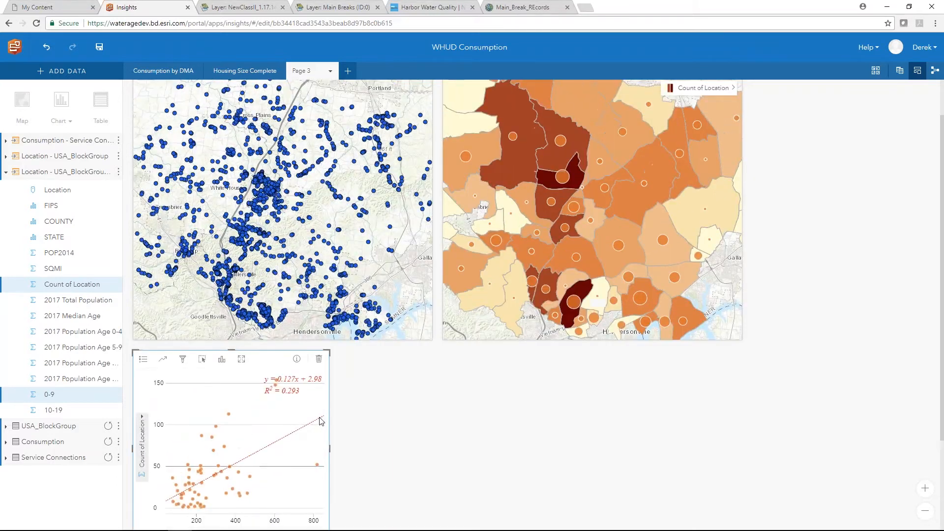
click(318, 359)
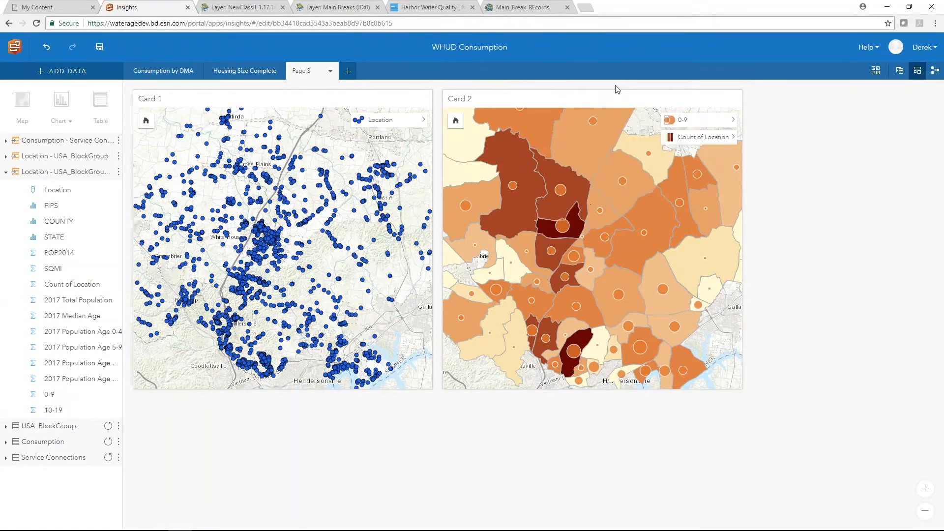
click(617, 98)
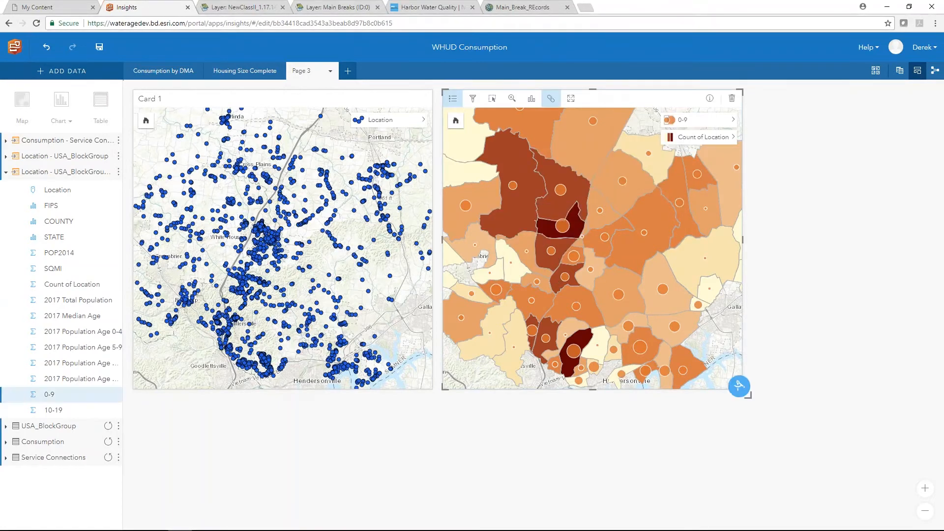
- Start a Calculate Ratio analysis from Find answers > How is it related?
click(741, 386)
click(775, 115)
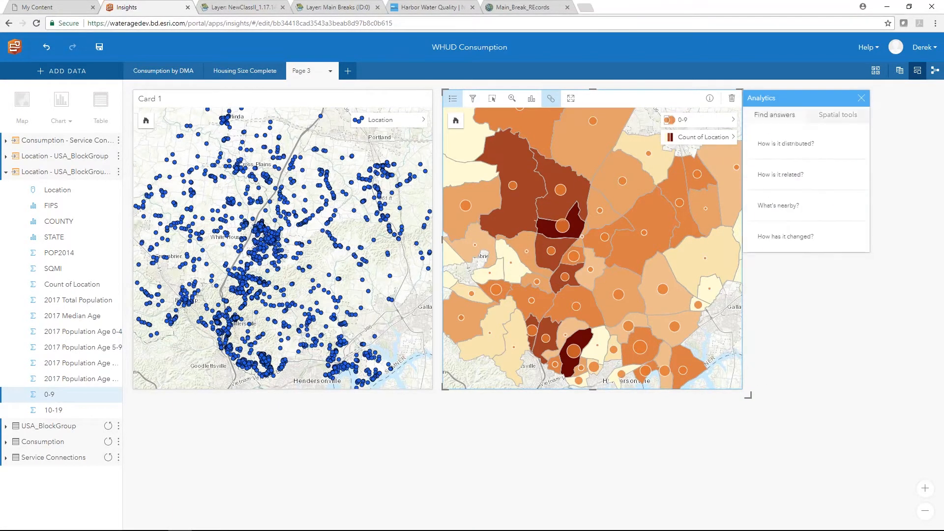
click(777, 170)
click(774, 189)
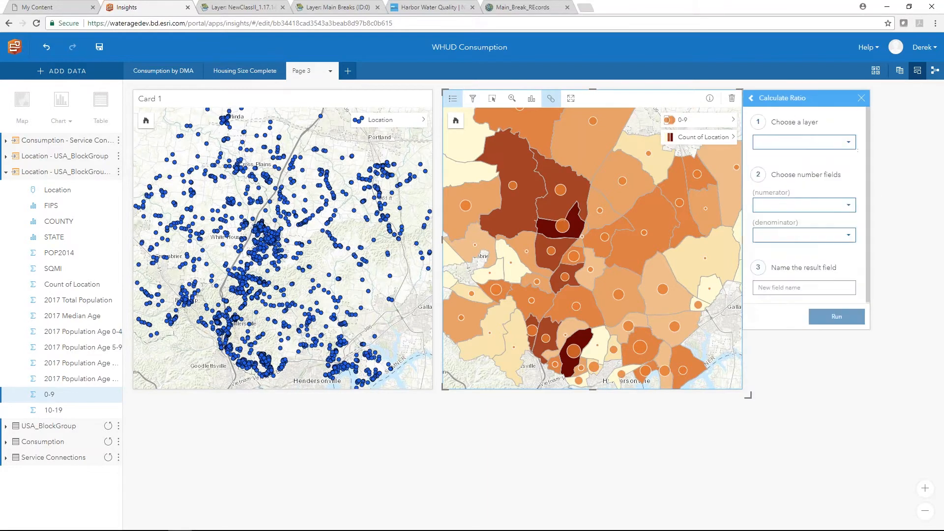
click(822, 206)
click(816, 209)
click(828, 146)
click(819, 169)
- Set numerator 0-9 over 2017 Total Population, name it Child Ratio, and run
click(808, 209)
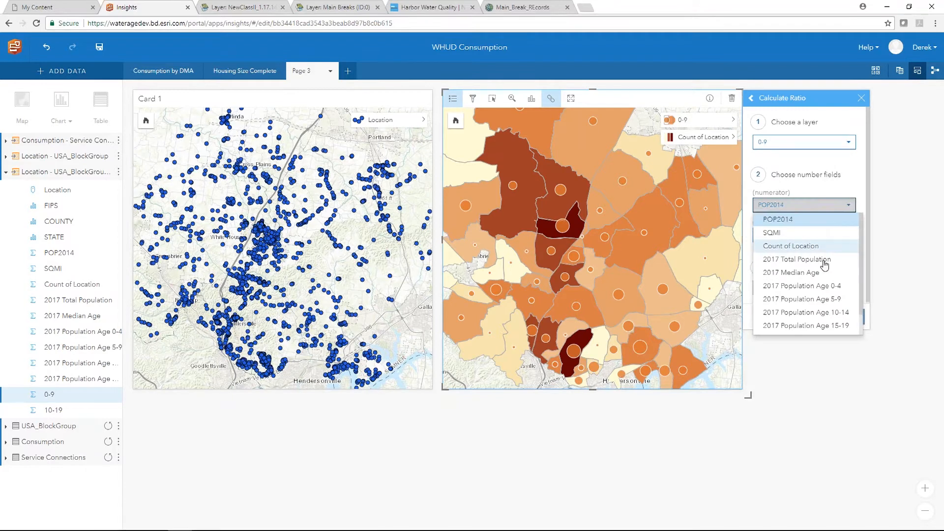
scroll(819, 281, down, 1)
click(791, 315)
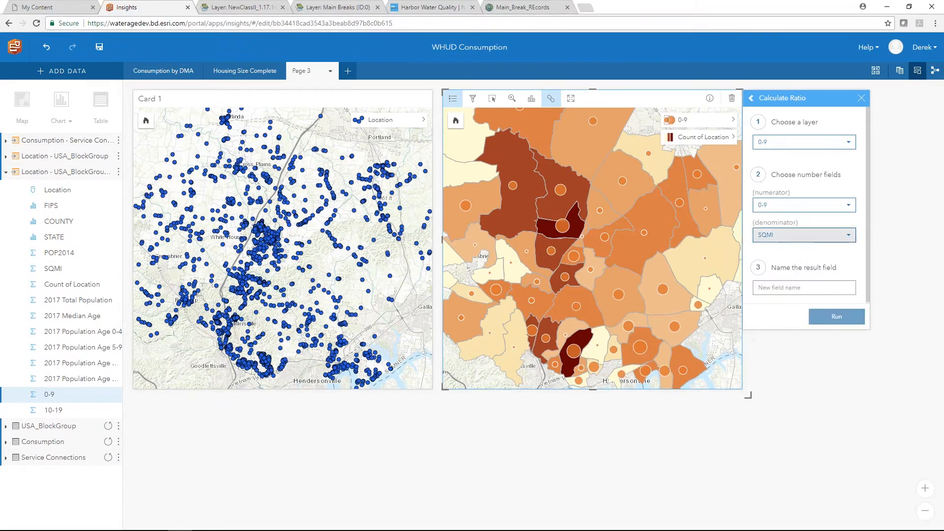
click(806, 236)
click(807, 291)
click(804, 287)
text(Chil)
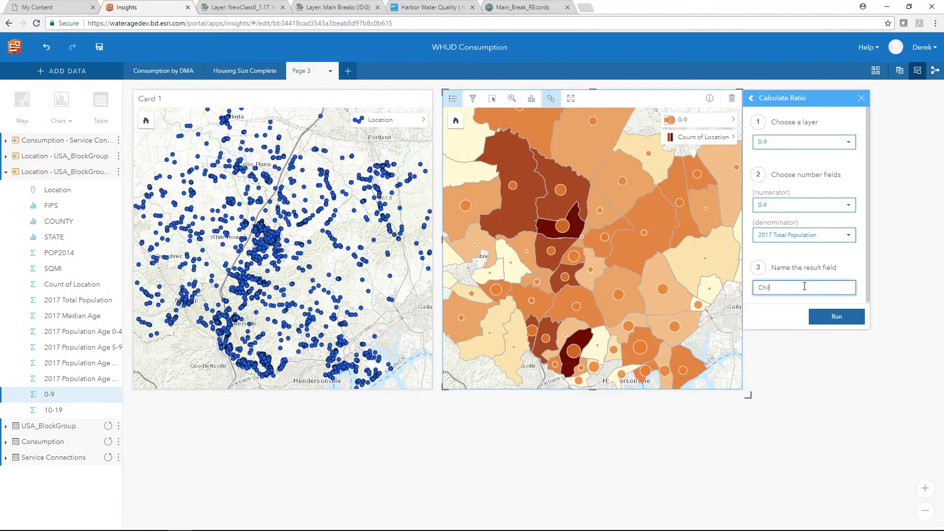
click(834, 316)
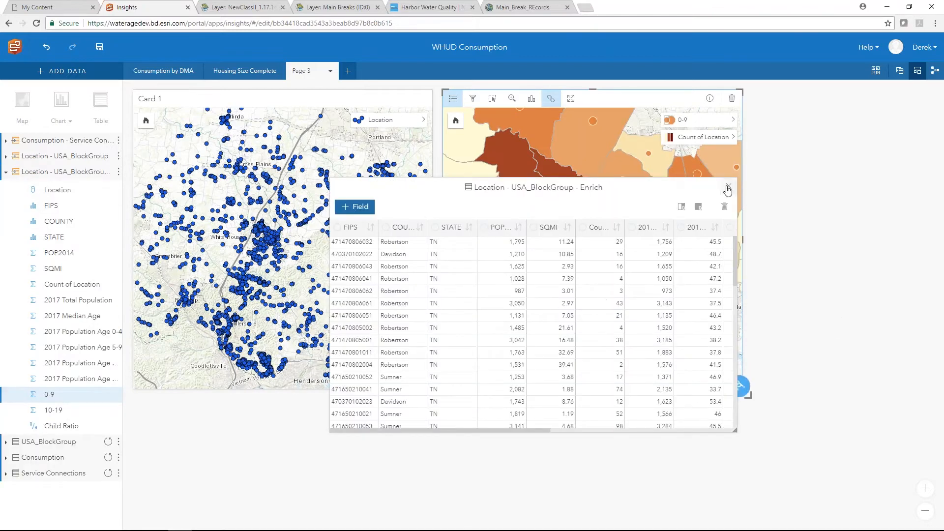
click(728, 186)
click(733, 120)
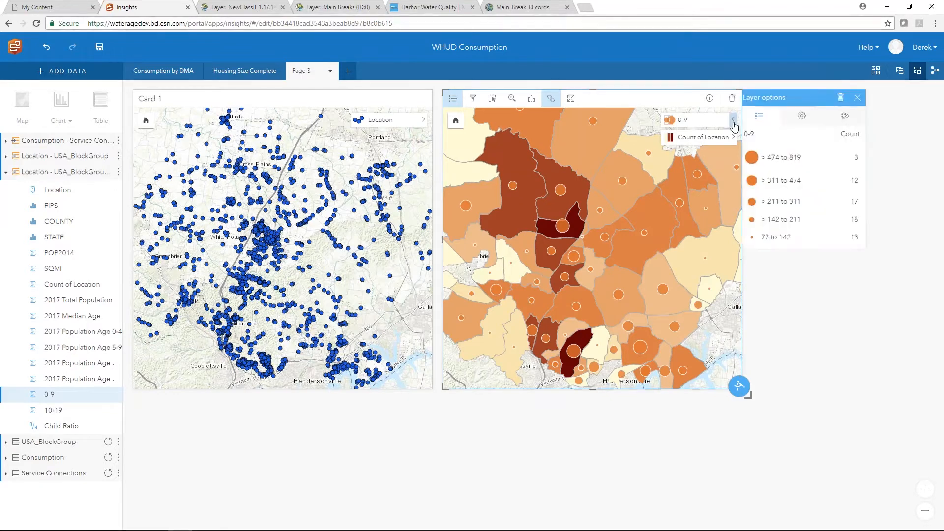
- Style the map by Child Ratio as proportional circles in 10 classes
click(802, 116)
click(807, 157)
scroll(789, 268, down, 2)
click(787, 274)
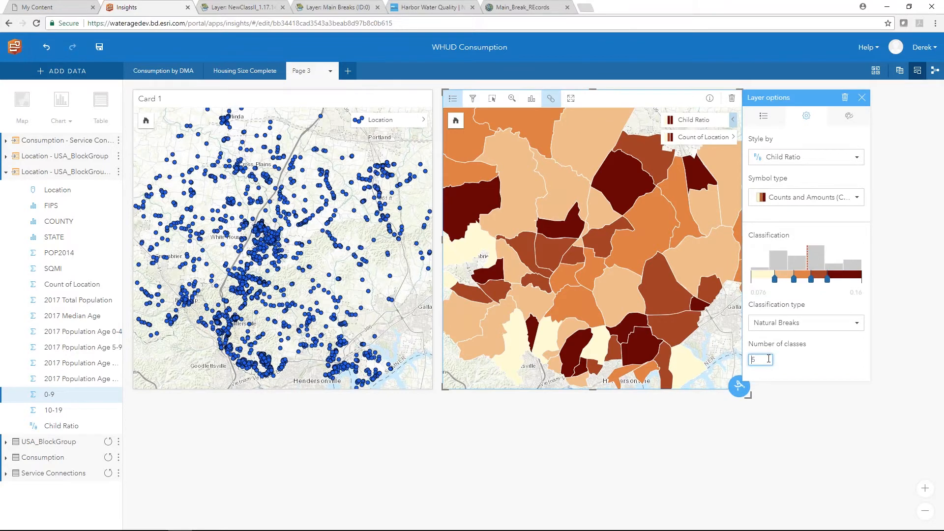
click(821, 202)
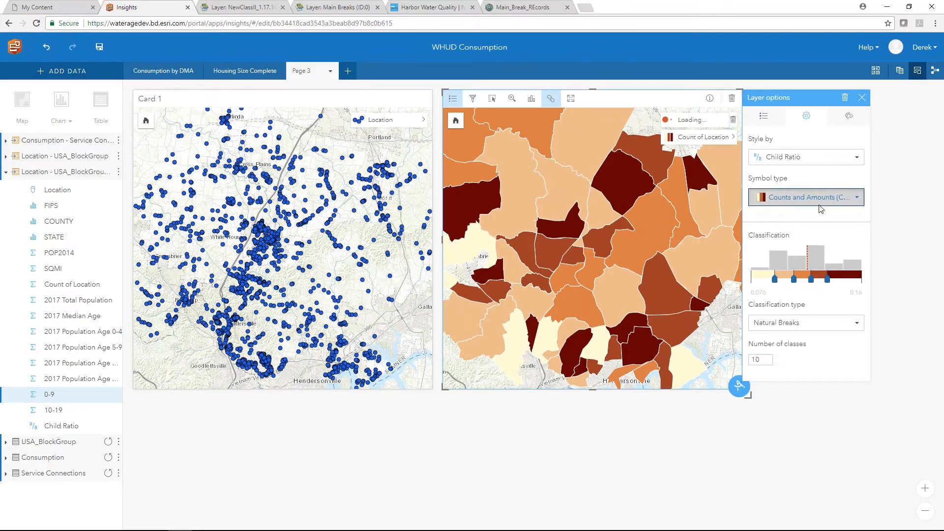
click(813, 216)
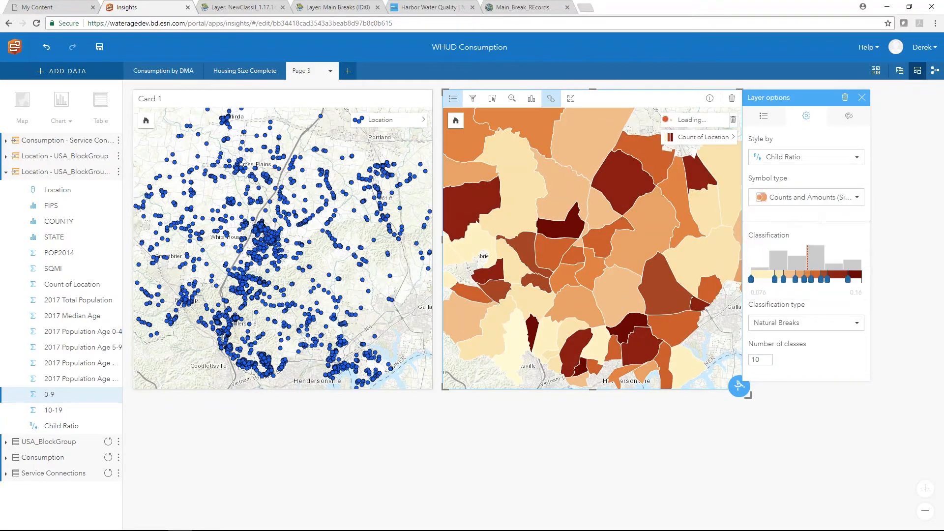
click(862, 98)
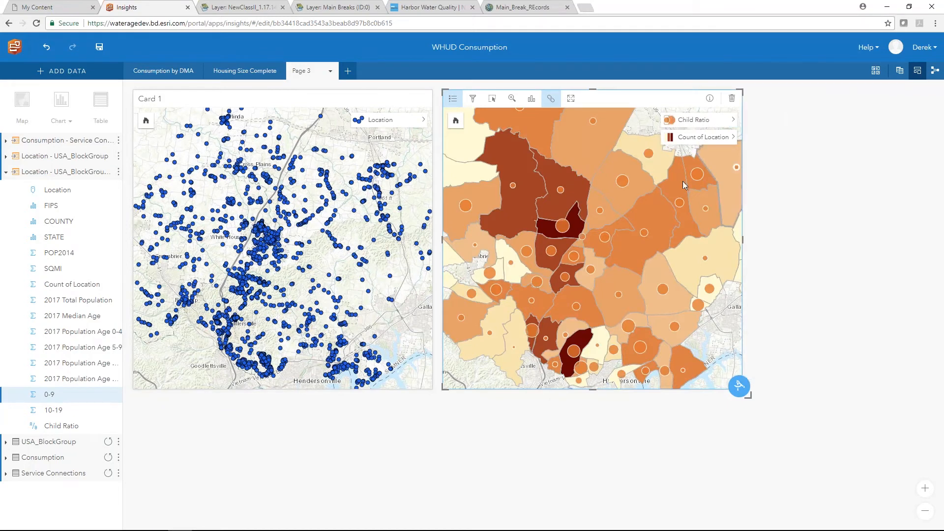
- Inspect Child Ratio on two block groups, clear the selection, and select the Child Ratio field
click(564, 229)
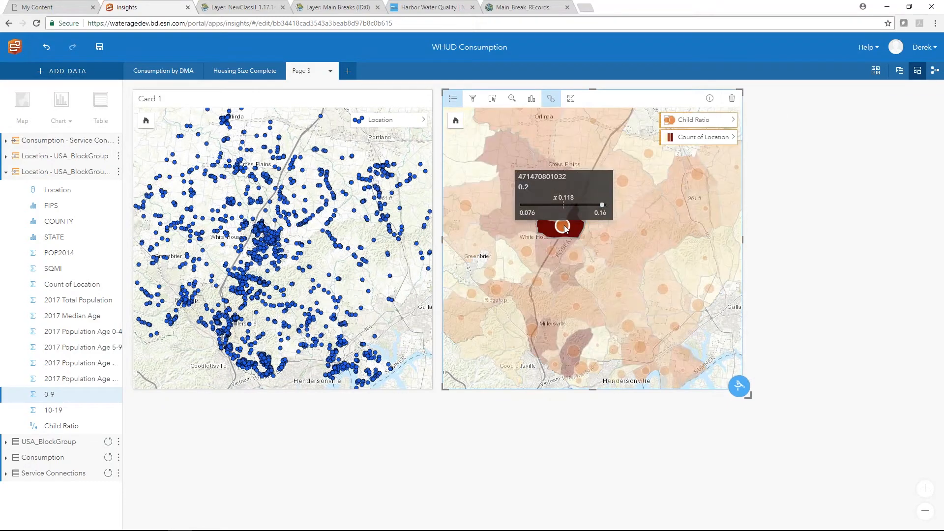
mouse_move(575, 352)
click(575, 352)
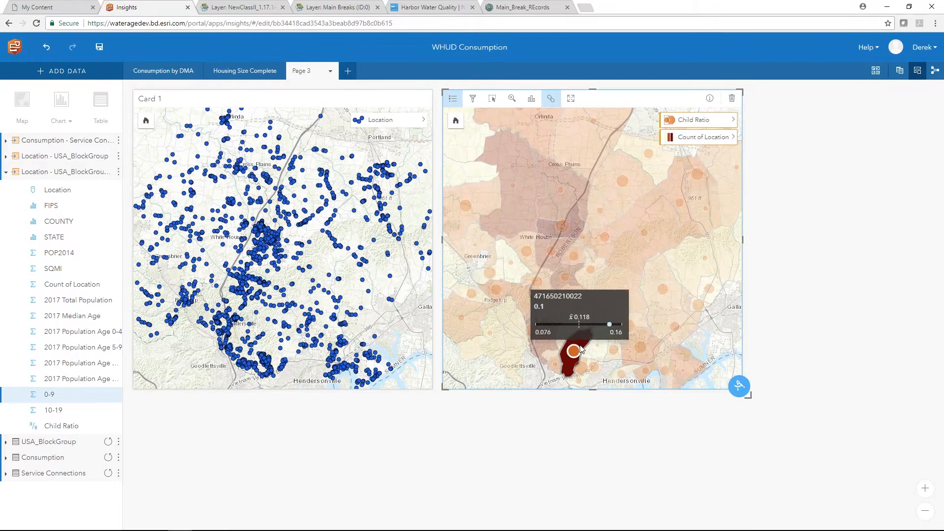
click(718, 382)
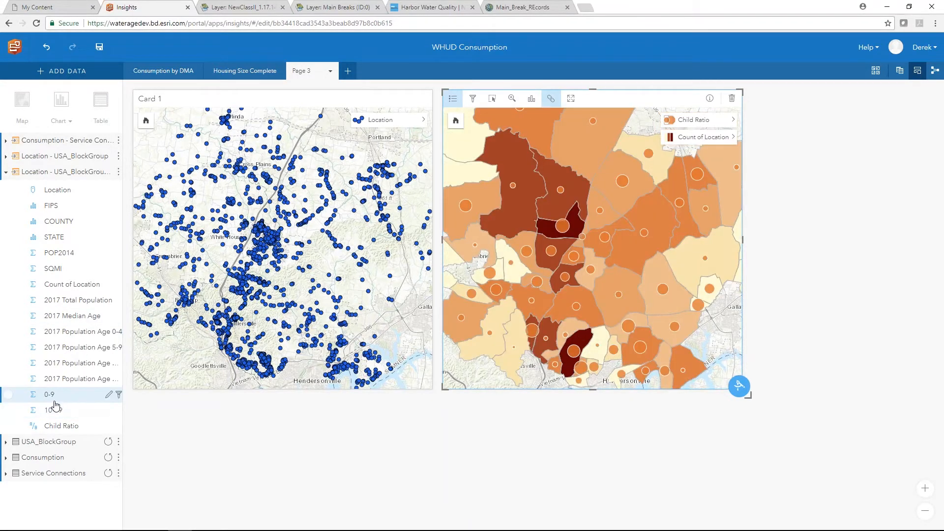
click(8, 426)
- Create a new card from FIPS and Child Ratio and make it a column chart
click(12, 206)
drag(12, 206, 123, 325)
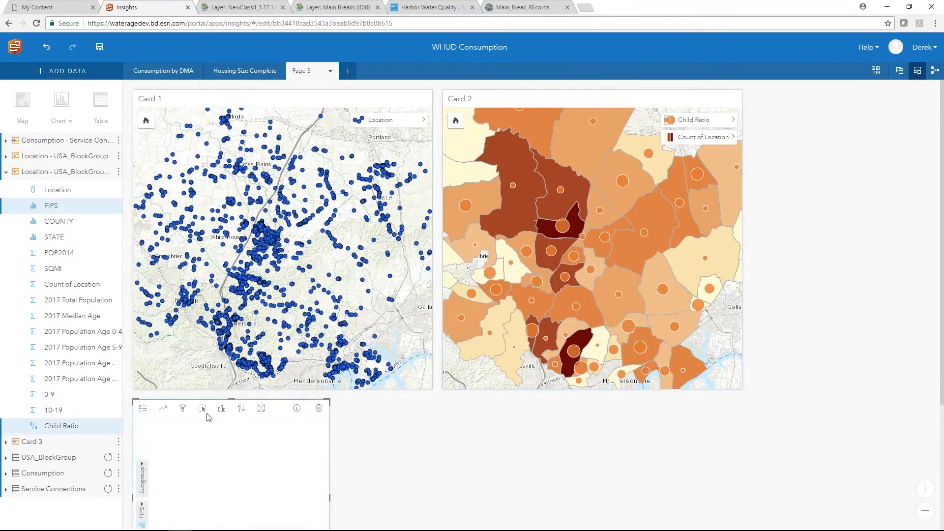
click(222, 408)
click(251, 247)
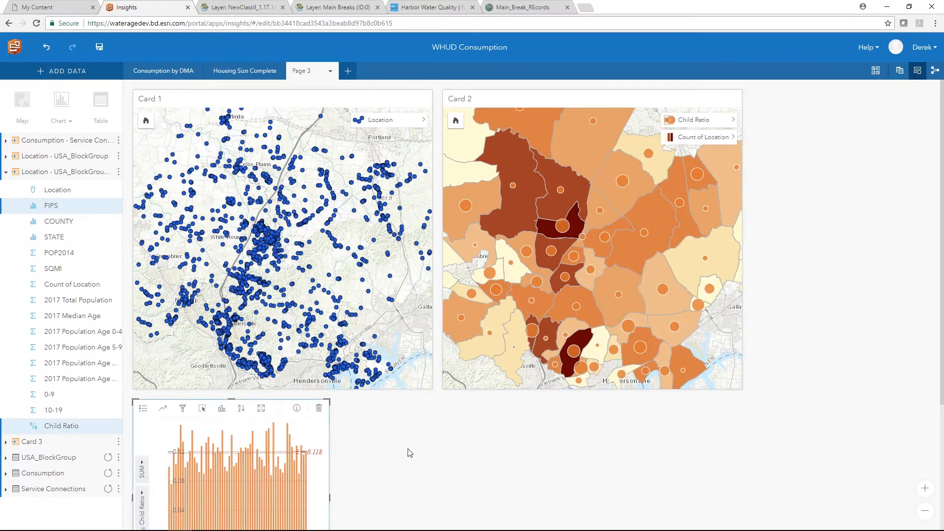
- Sort the Child Ratio columns ascending and widen the chart card
scroll(406, 449, down, 2)
click(241, 310)
click(276, 326)
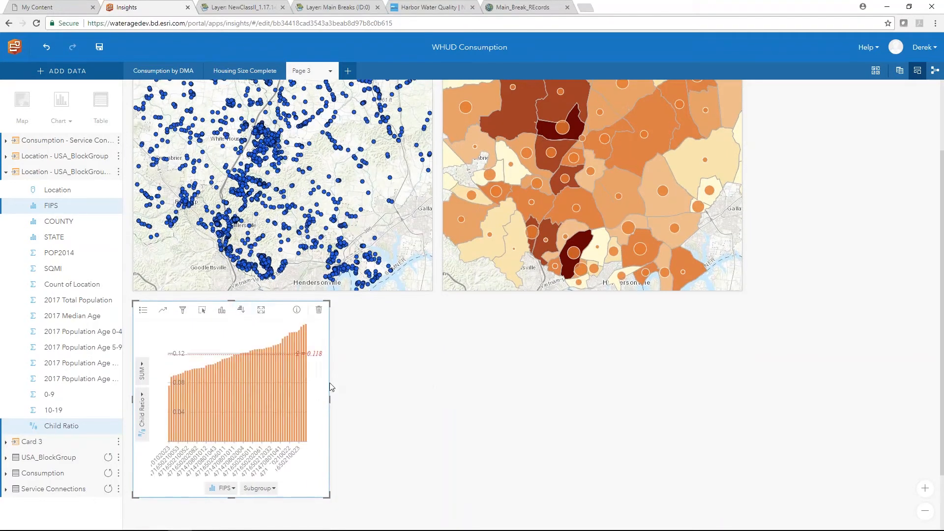
drag(401, 411, 485, 412)
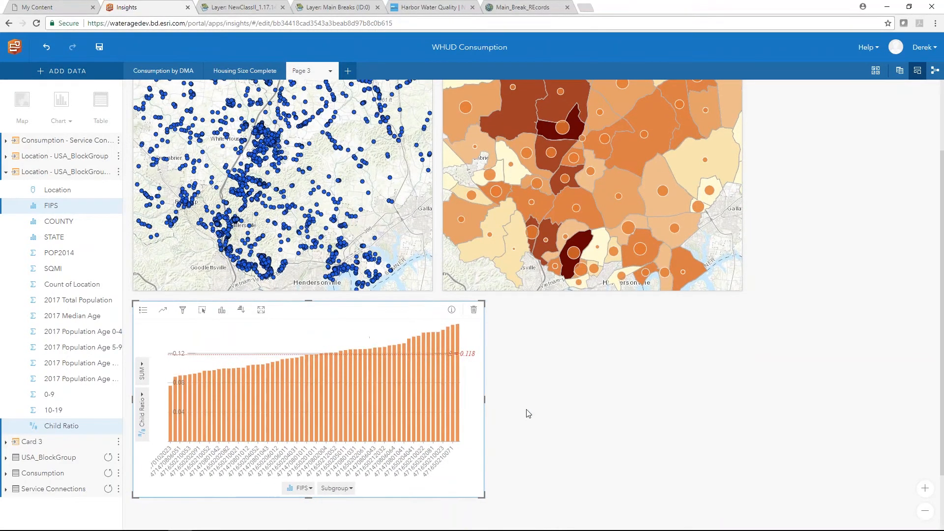
- Cross-highlight block groups between the map and high Child Ratio bars, then clear the selection
scroll(520, 411, up, 1)
click(573, 181)
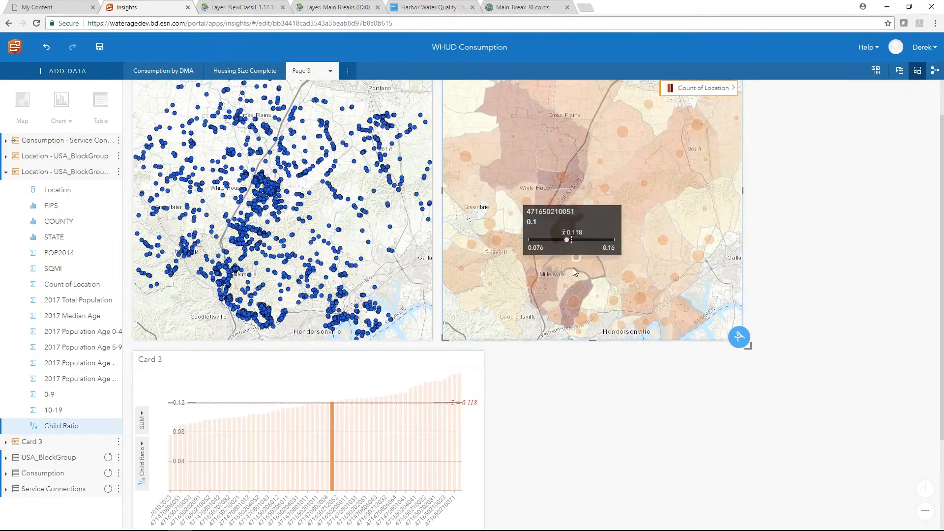
click(581, 293)
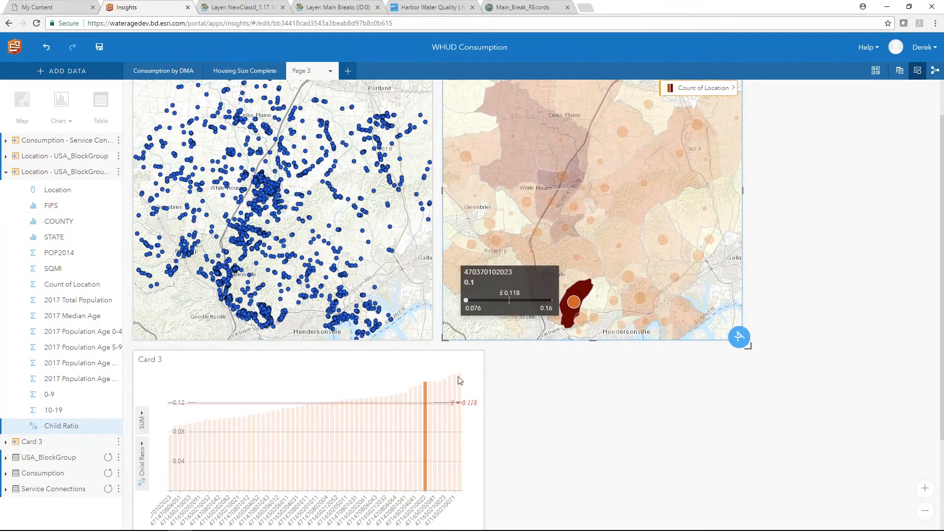
click(444, 391)
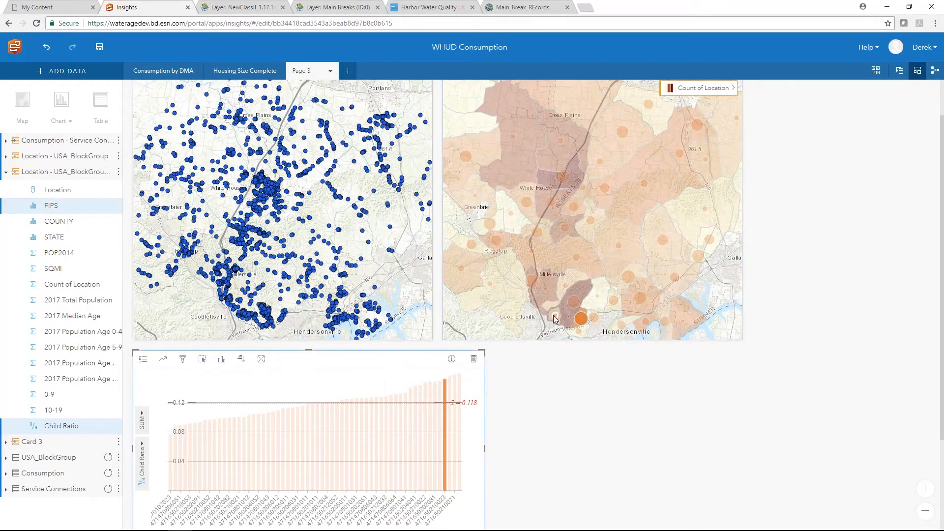
click(584, 293)
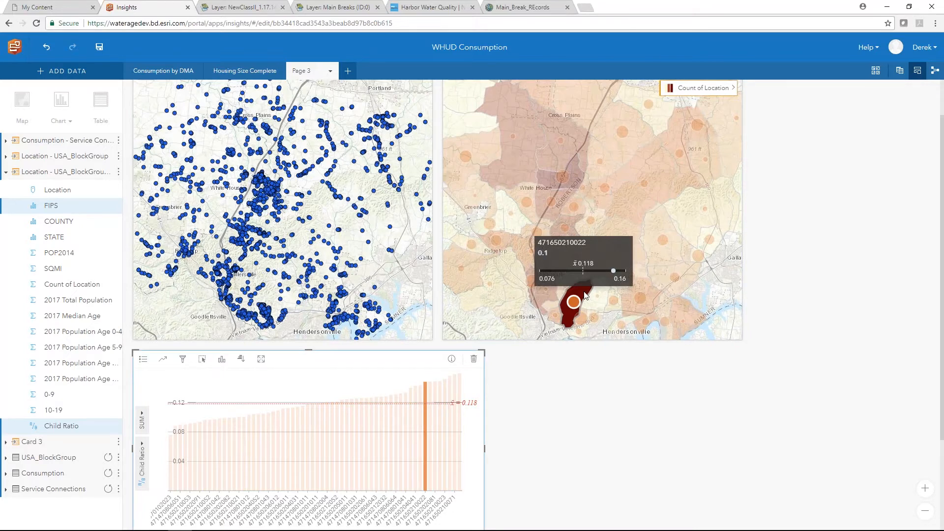
click(377, 377)
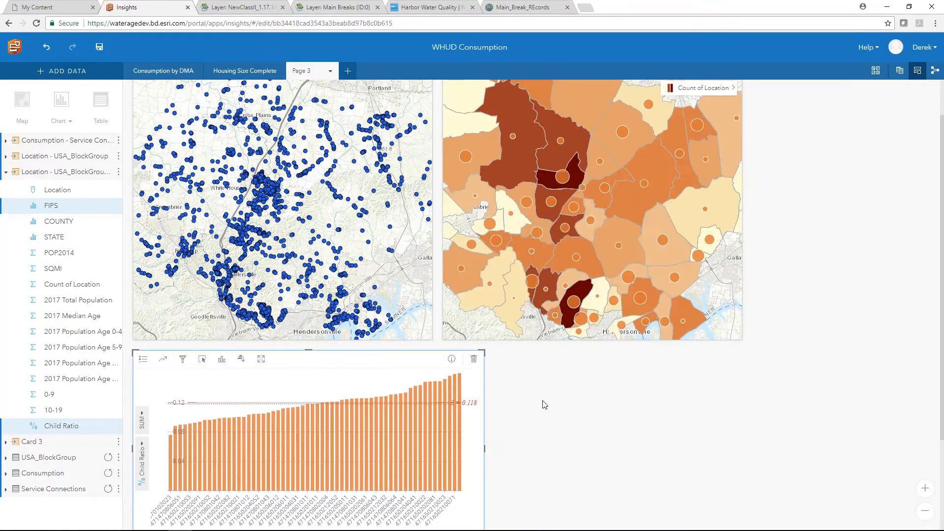
scroll(553, 408, up, 1)
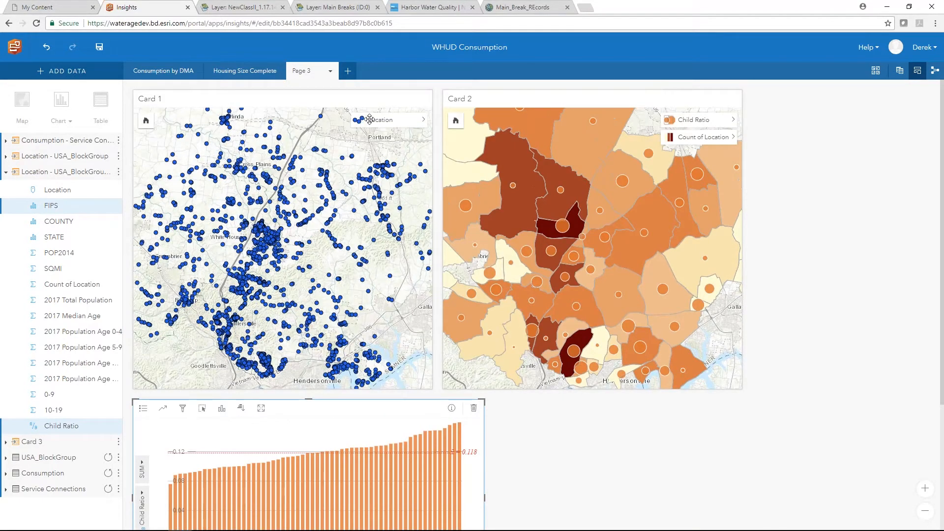
- Add the Location points from Card 1 onto the Child Ratio map in Card 2
drag(370, 119, 566, 180)
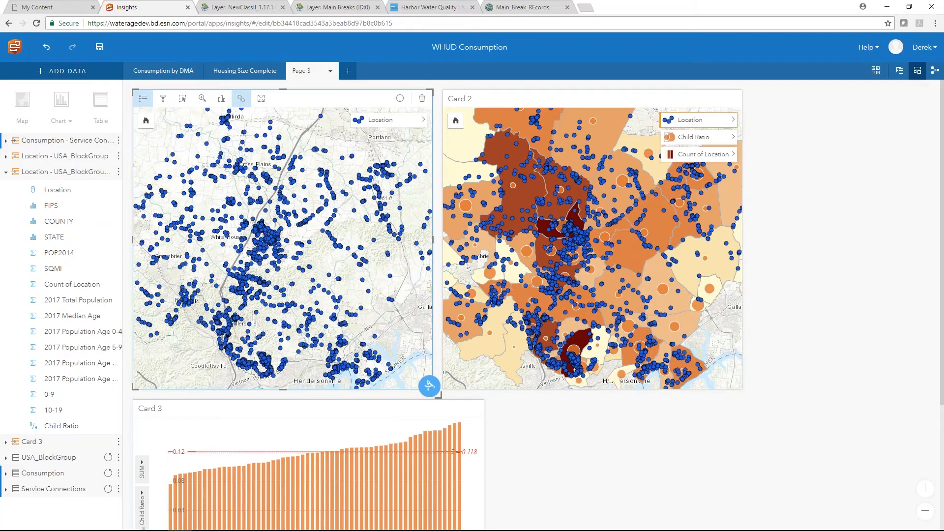
click(532, 98)
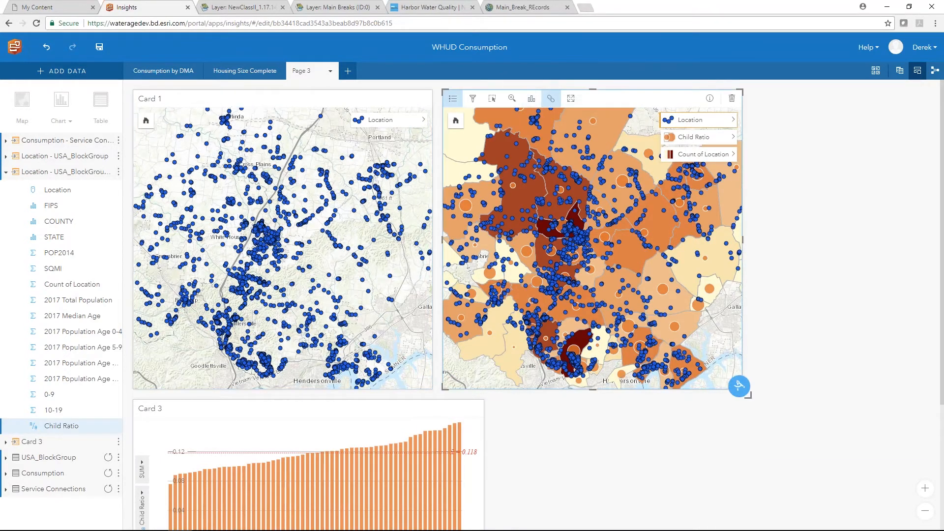
click(453, 98)
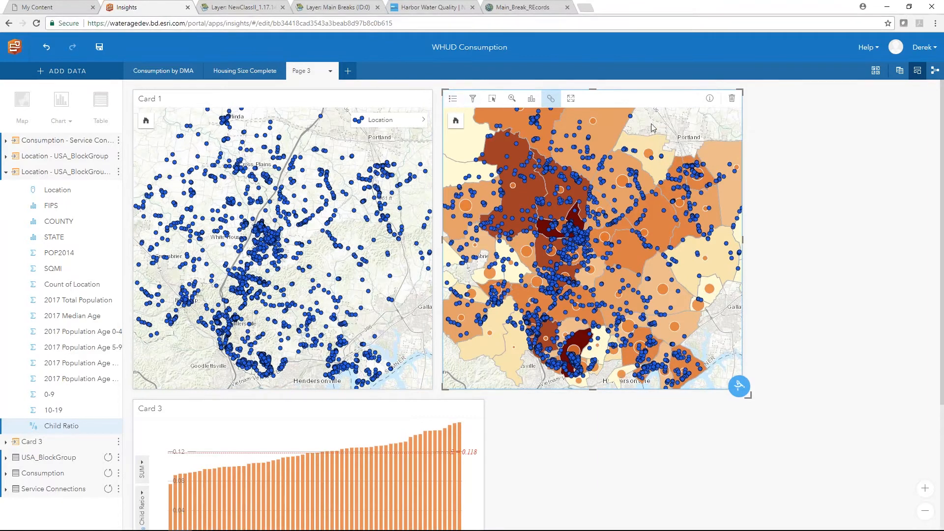
click(453, 98)
- Style the Location layer by Location with a Single Symbol type
click(732, 120)
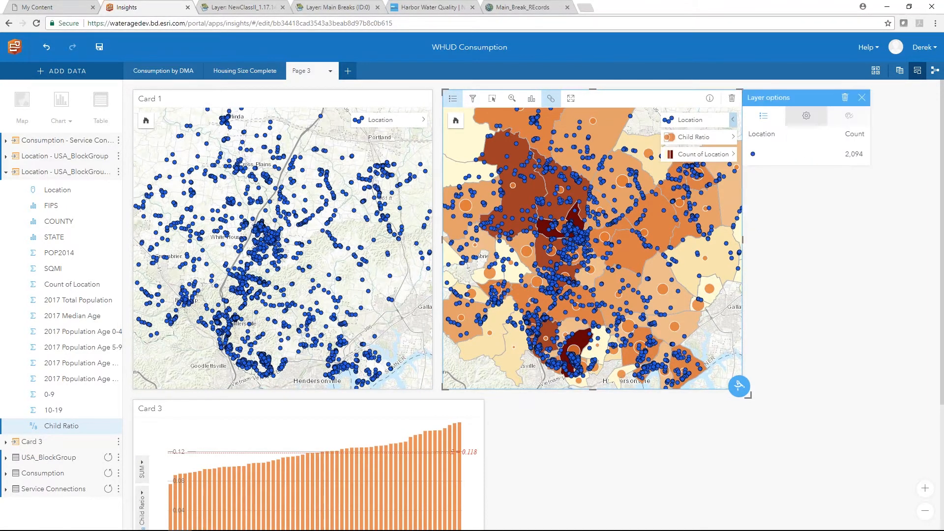
click(809, 119)
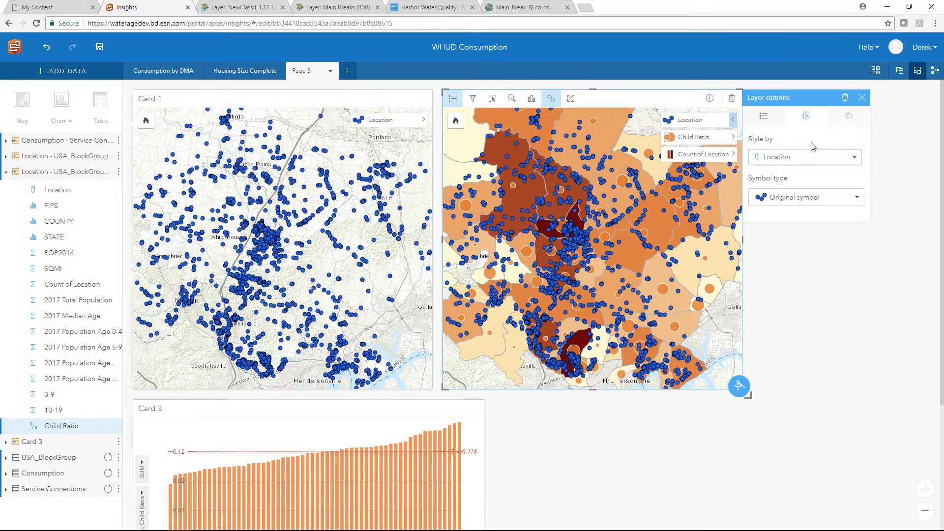
click(787, 157)
click(813, 169)
click(807, 197)
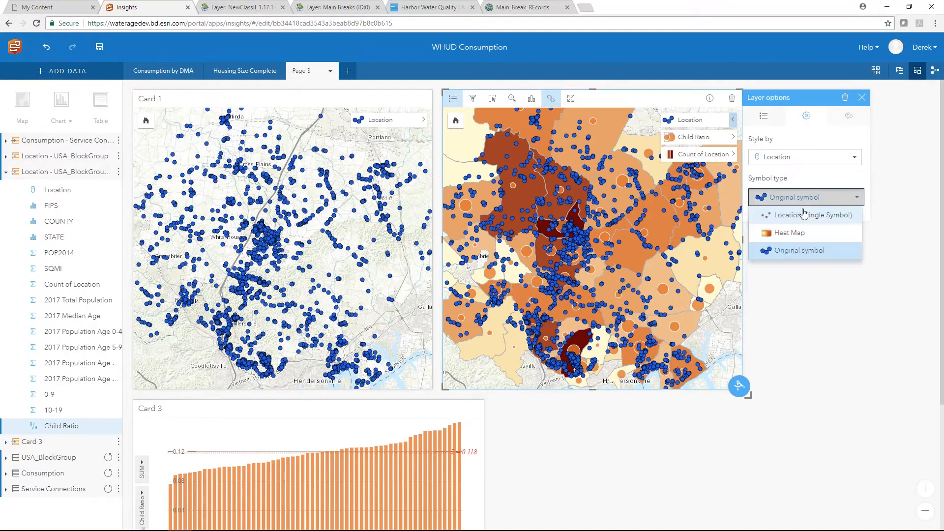
click(813, 215)
- Set the Location points' layer transparency to 22%
click(849, 116)
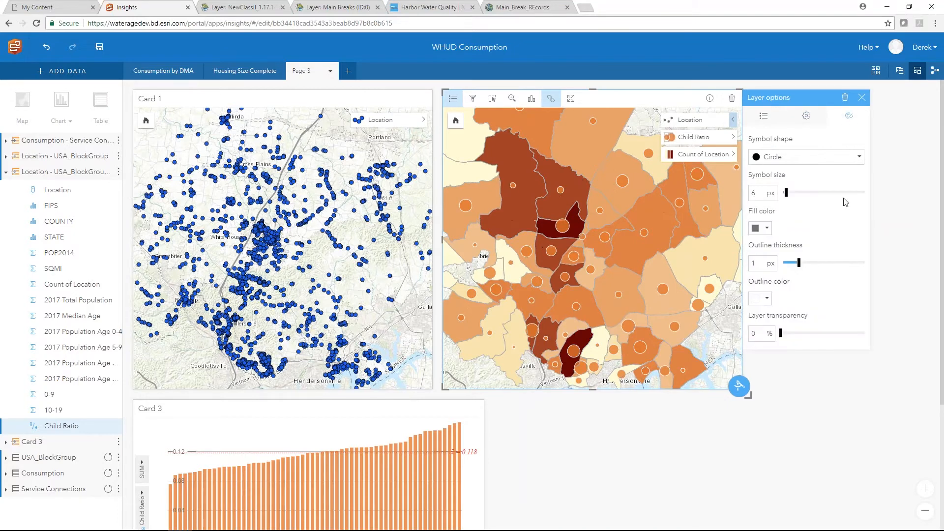
drag(780, 333, 799, 334)
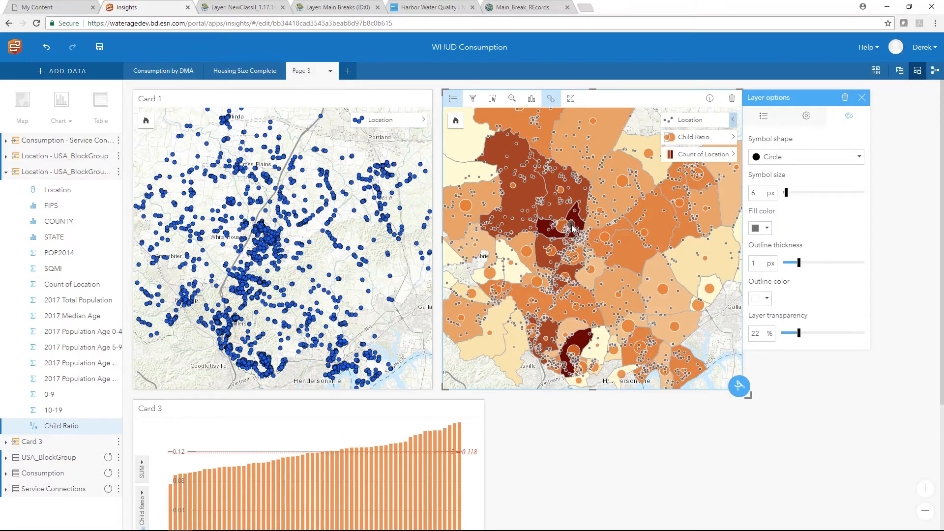
mouse_move(568, 240)
mouse_move(577, 343)
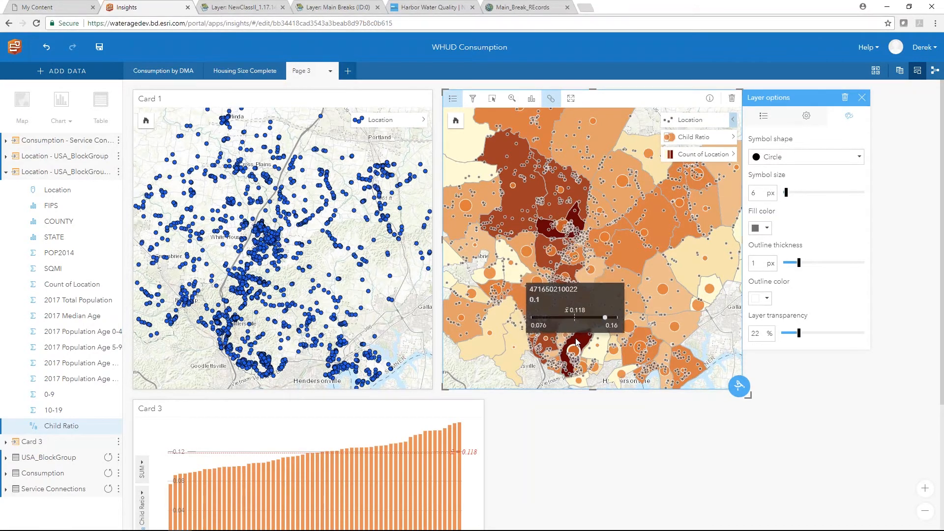
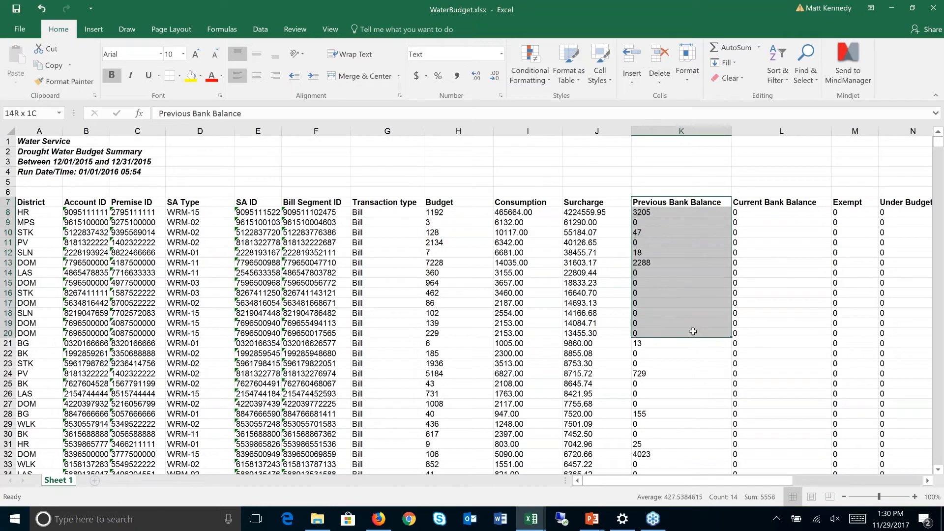
drag(778, 202, 773, 314)
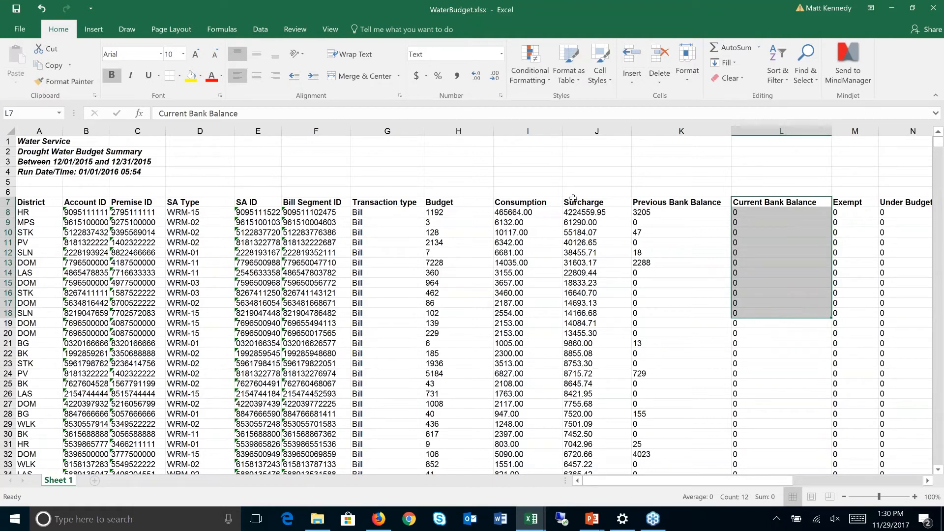
click(513, 234)
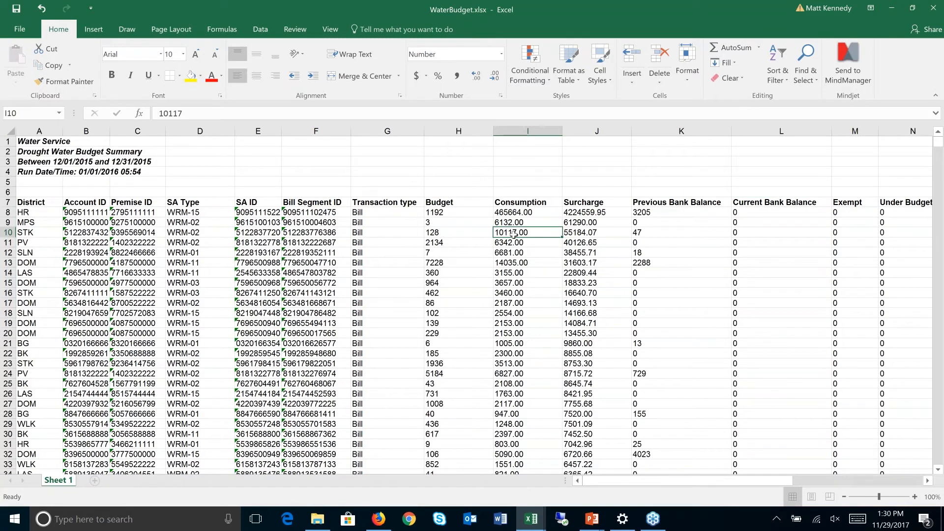
key(ctrl+Down)
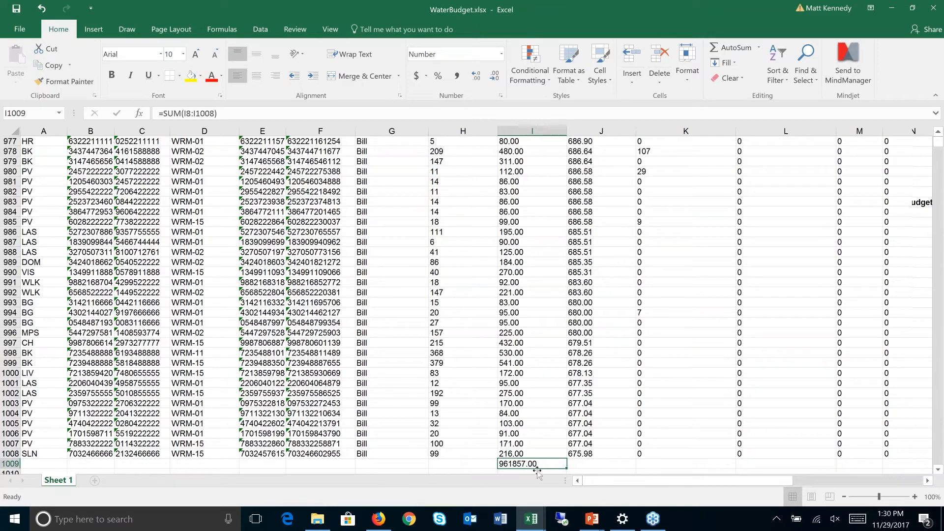
drag(469, 464, 254, 463)
click(691, 171)
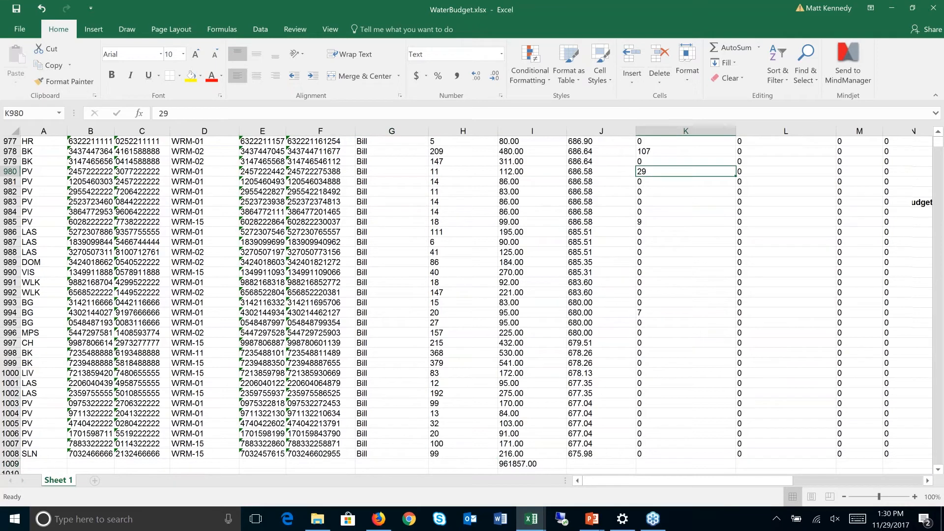
key(ctrl+Up)
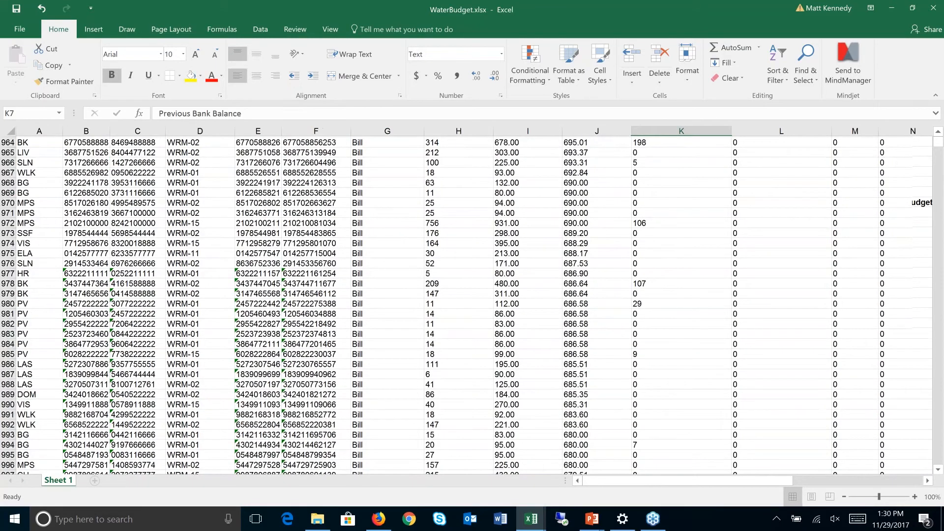
key(Right)
key(Right)
key(Right)
key(Right)
key(Right)
key(Right)
key(Right)
key(Right)
key(Right)
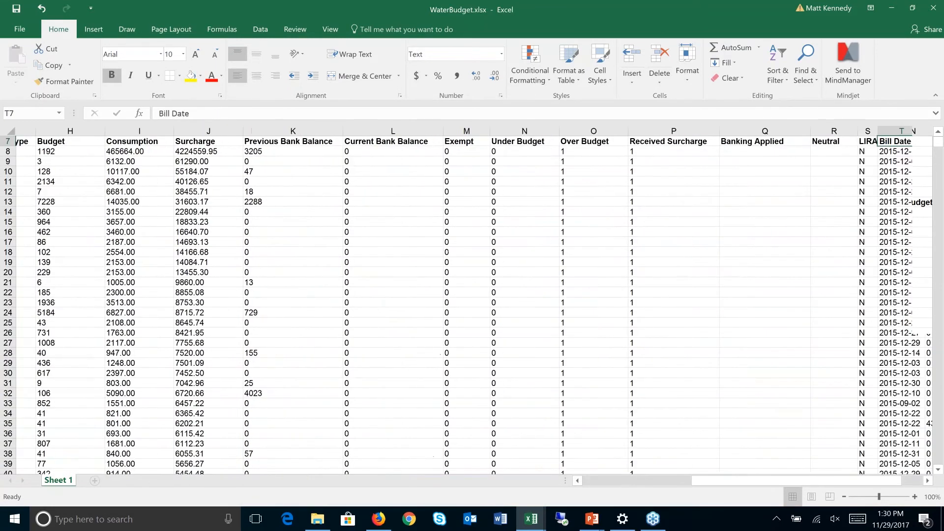
key(Left)
key(Left)
key(Left)
key(Down)
key(Down)
key(Down)
key(Down)
key(Down)
key(Down)
key(Down)
key(Down)
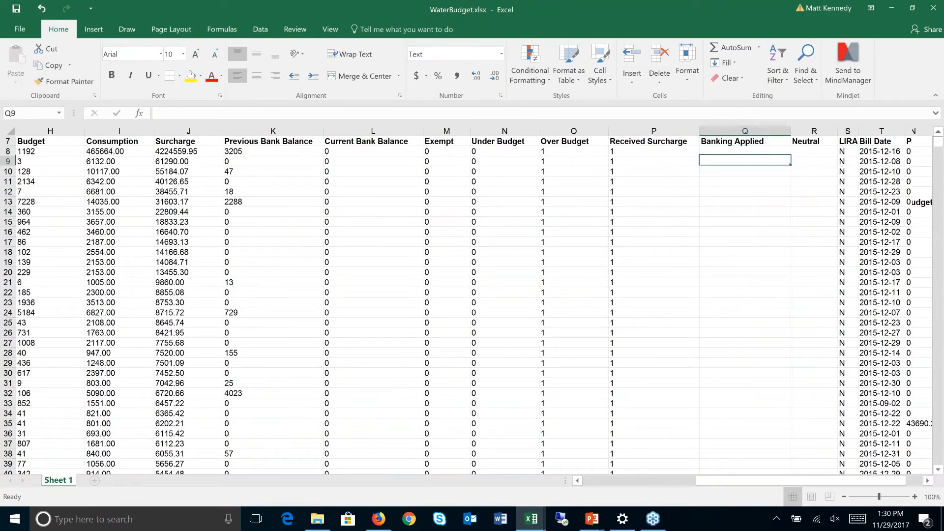
key(Right)
key(Down)
key(Down)
key(Down)
key(Down)
key(Down)
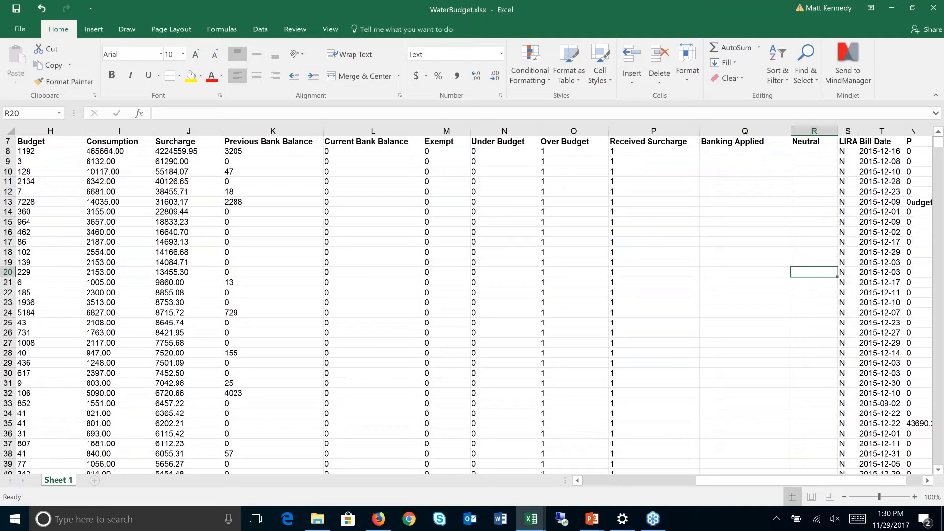
key(Right)
key(Right)
key(Right)
key(Right)
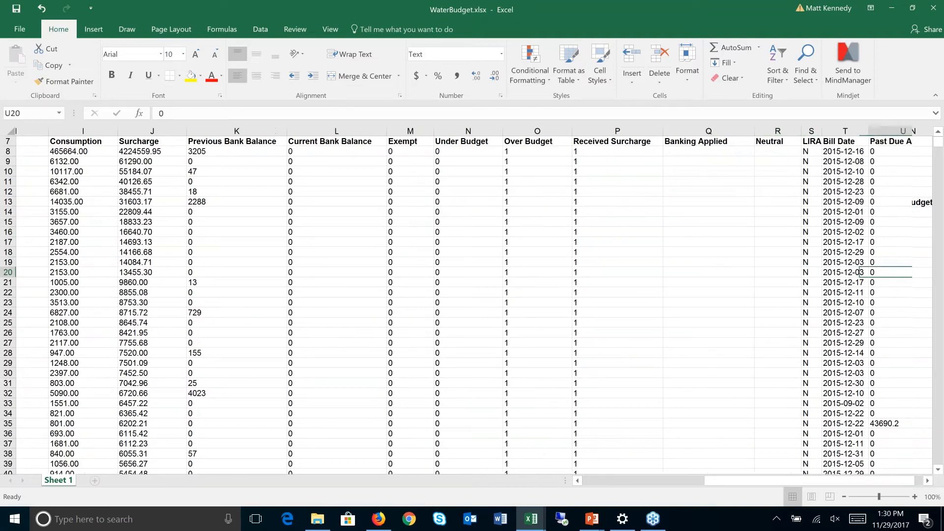
- Check the Date format options for Bill Date cell T10 in Format Cells, then cancel without changes
right_click(730, 169)
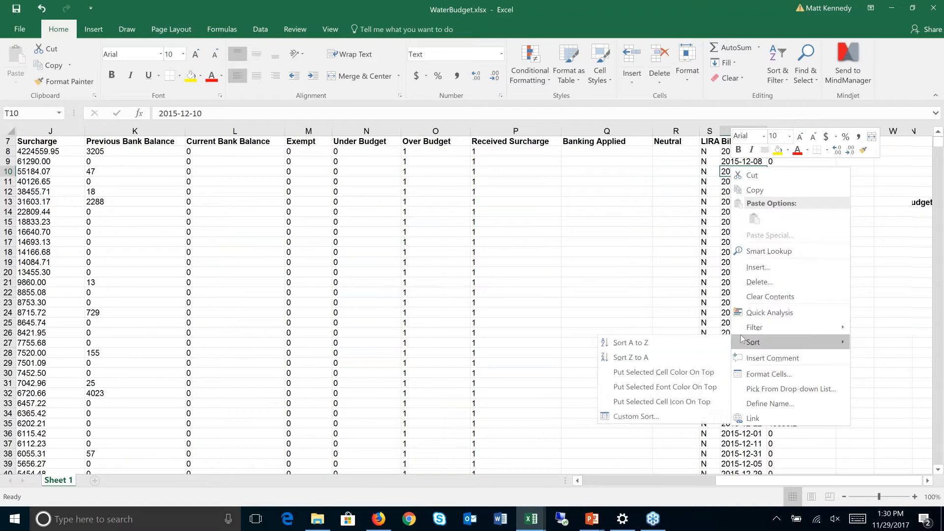
click(769, 373)
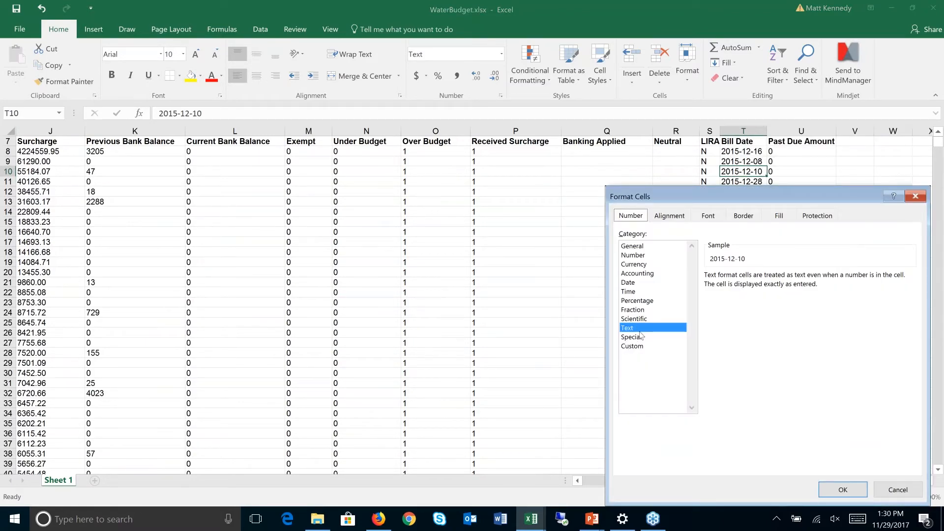
click(640, 284)
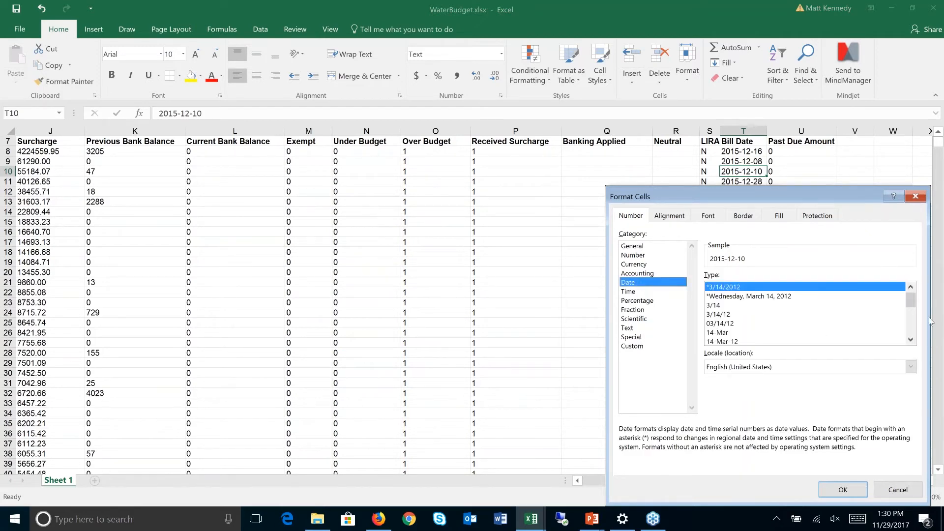
drag(913, 302, 913, 316)
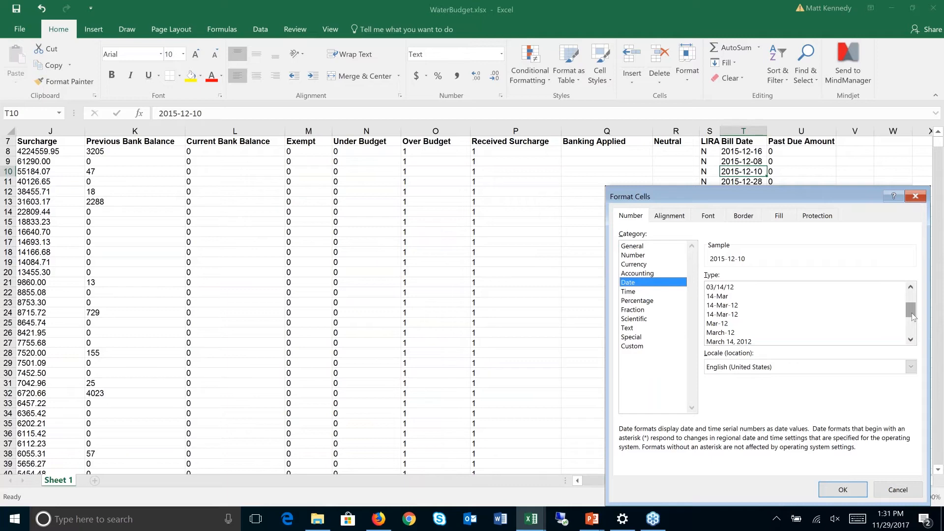
click(888, 491)
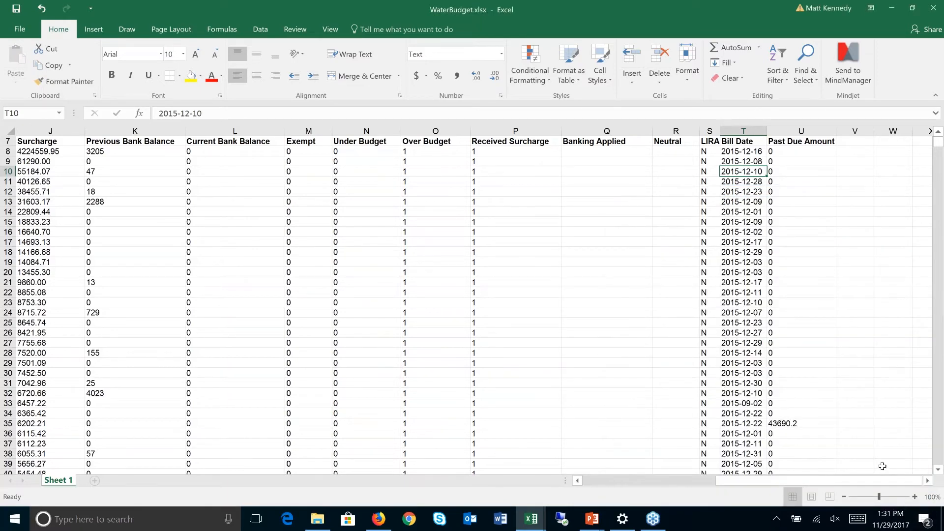
- Close the WaterBudget workbook and switch back to the Insights window
click(935, 7)
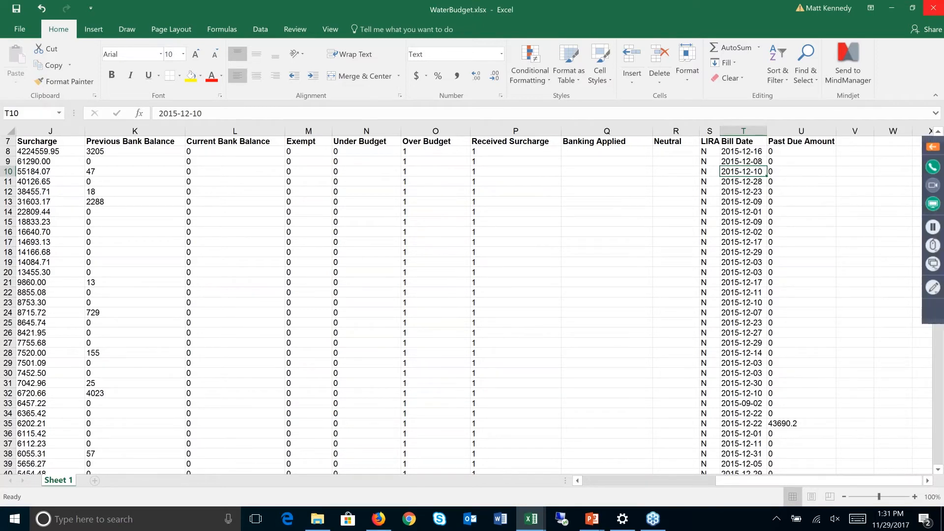
key(alt+Tab)
key(alt+Tab)
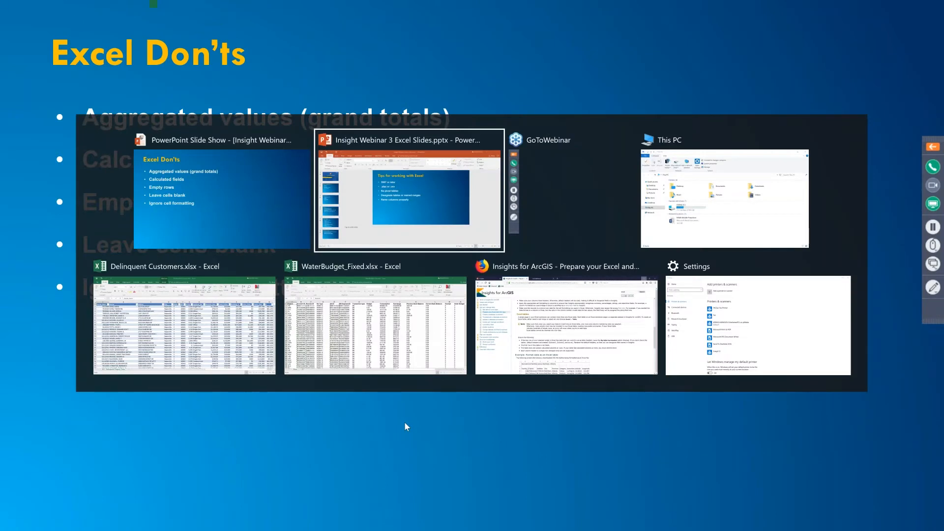
key(alt+Tab)
key(alt+Tab)
key(alt+Tab)
key(alt+Tab)
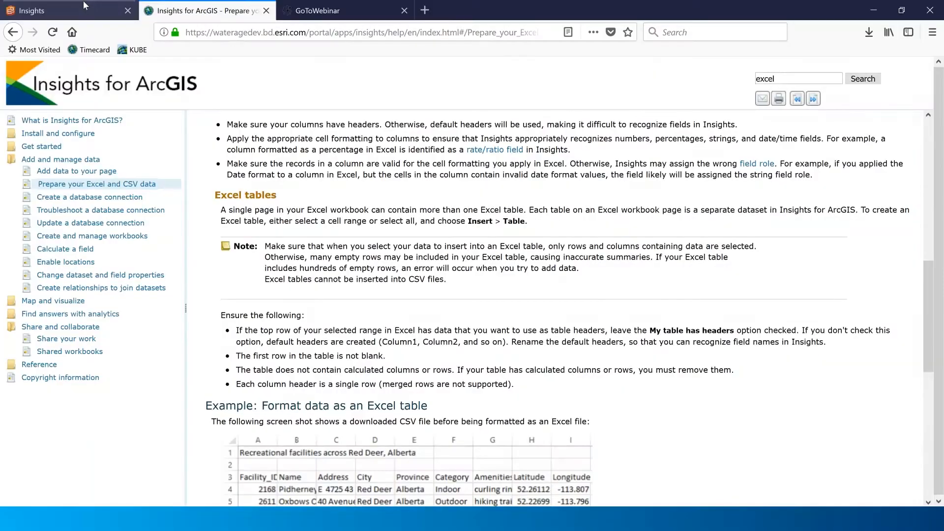
- Upload WaterBudget.xlsx from the computer as an Excel dataset and add it to the Insights page
click(84, 4)
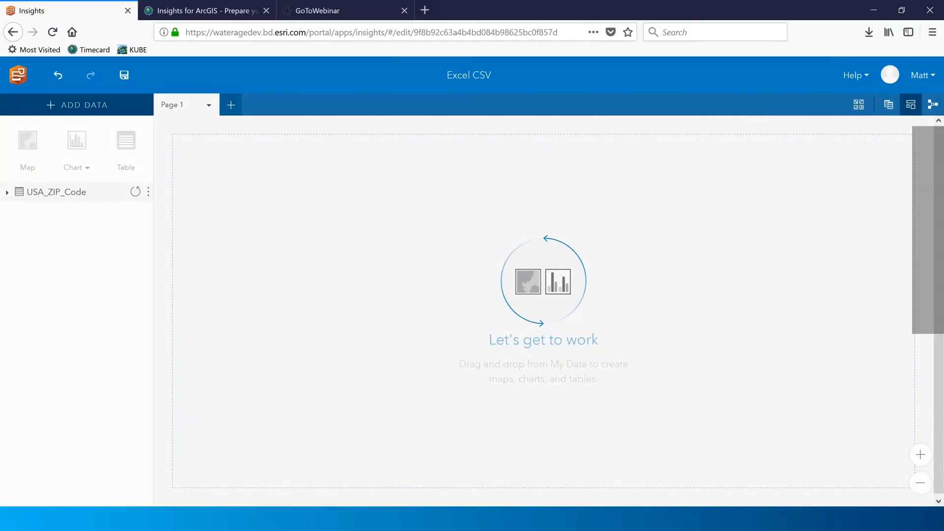
click(77, 105)
click(178, 273)
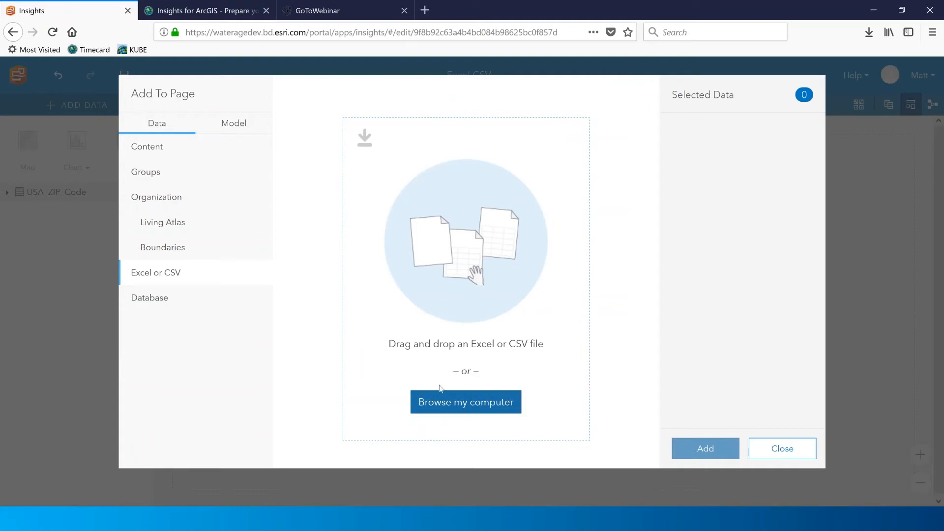
click(445, 410)
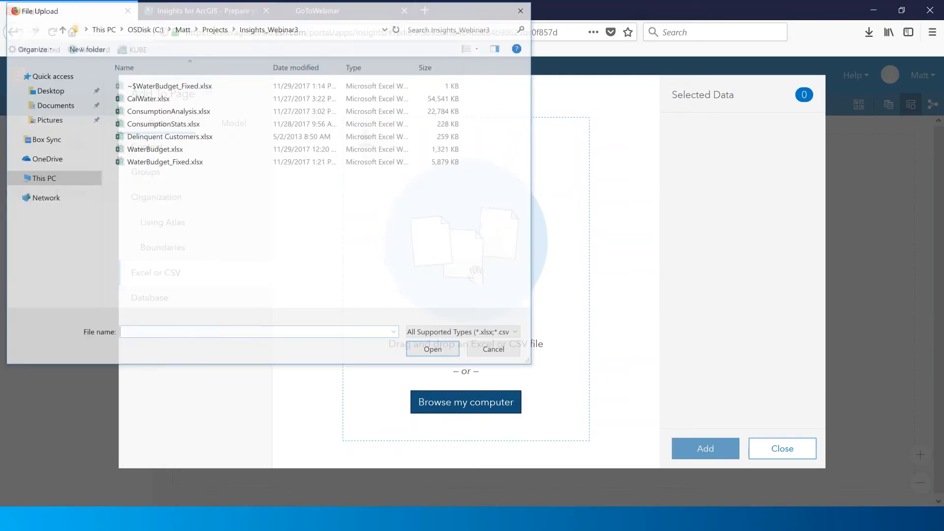
click(157, 150)
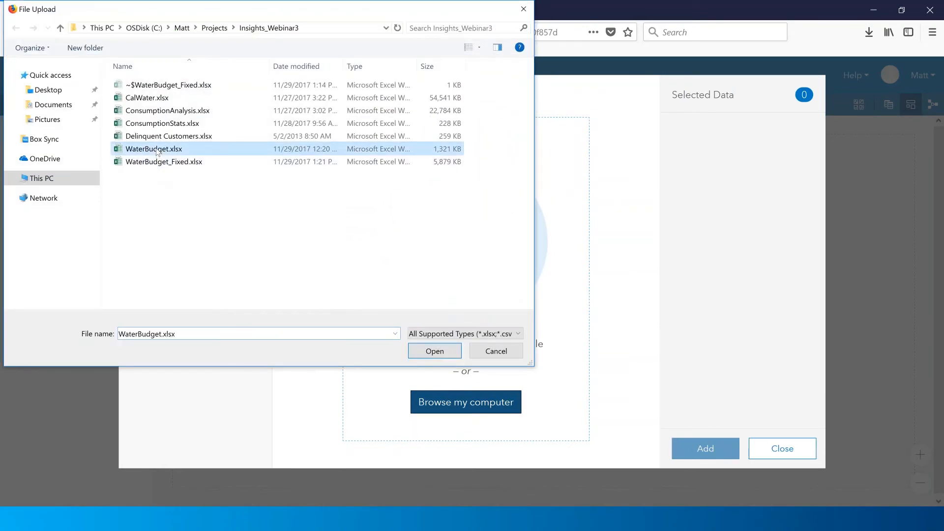
click(434, 351)
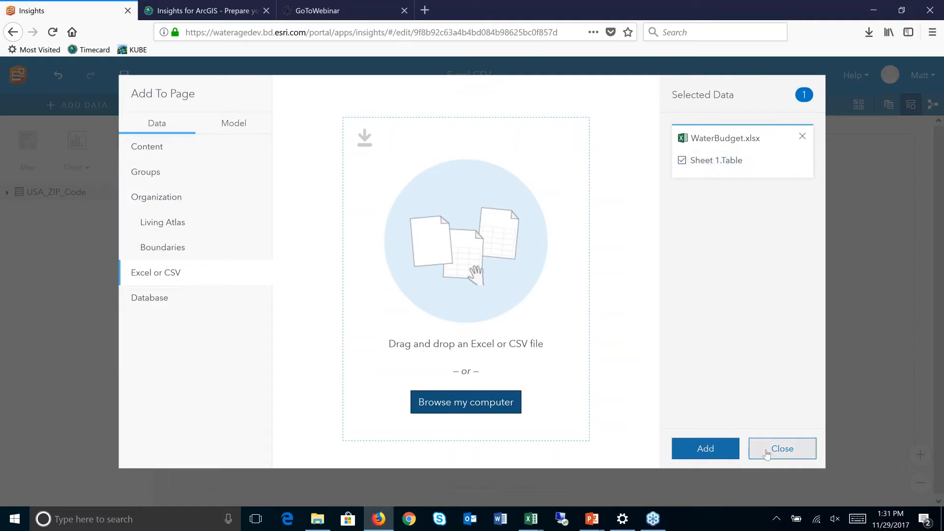
click(706, 448)
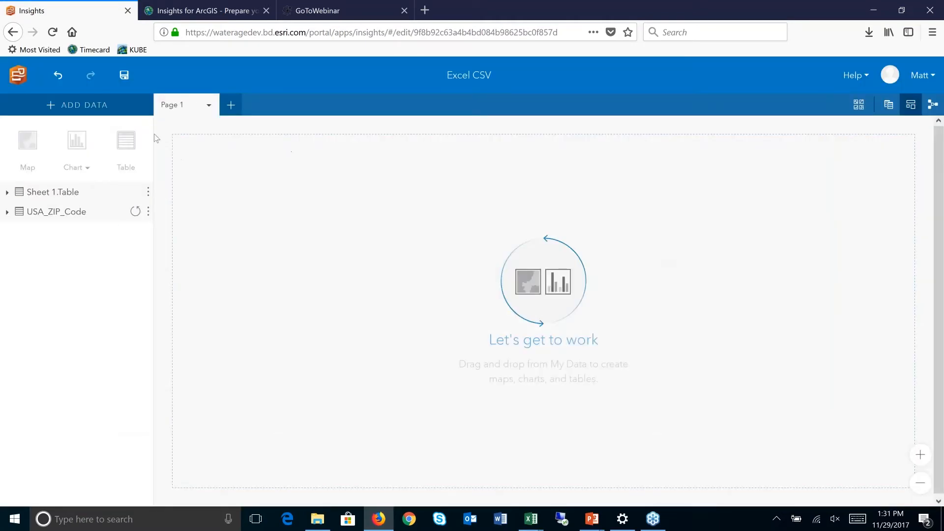
- Expand Sheet 1.Table and browse its generically named fields B through G and beyond
click(7, 192)
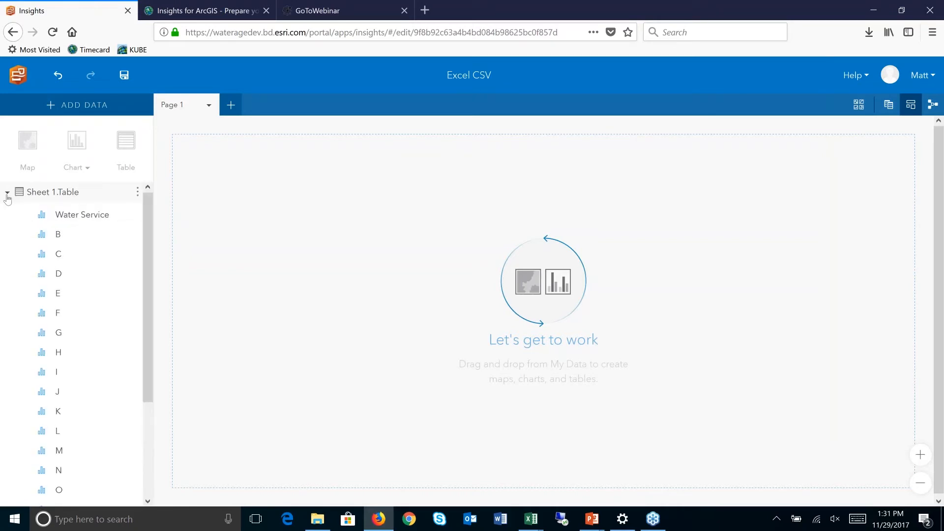
click(61, 235)
click(63, 253)
click(63, 274)
click(63, 295)
click(62, 314)
click(65, 334)
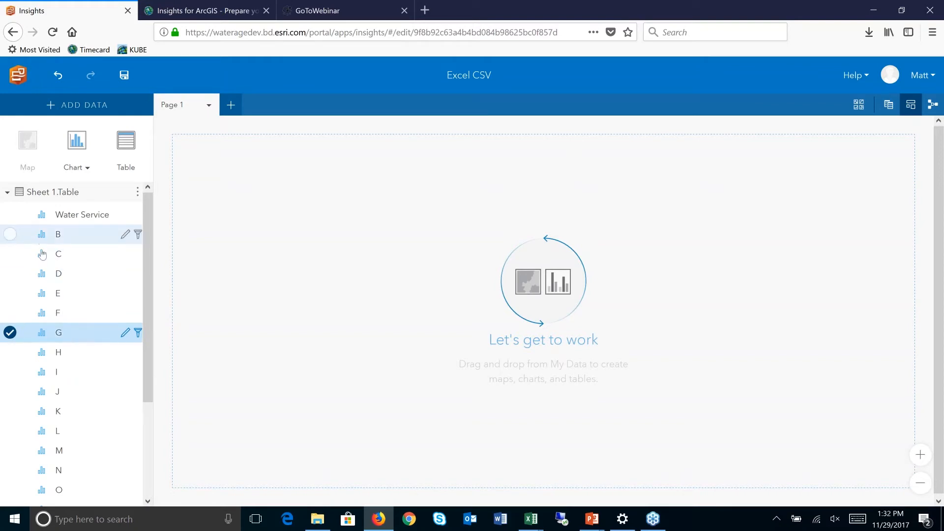
scroll(14, 344, down, 5)
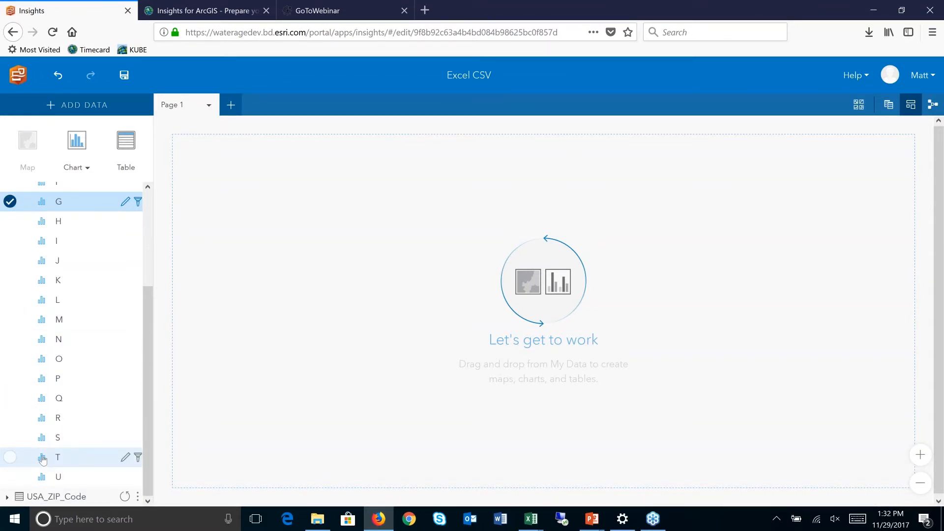
drag(148, 316, 161, 198)
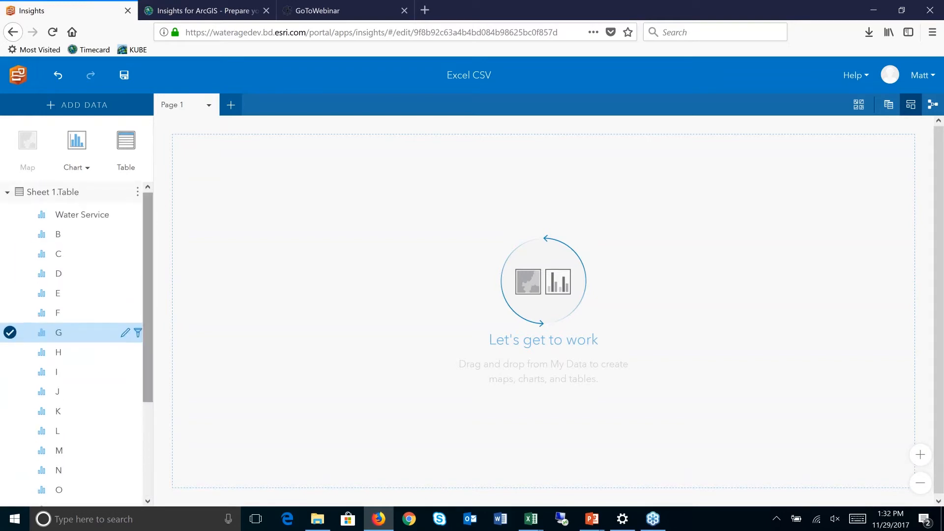
click(138, 193)
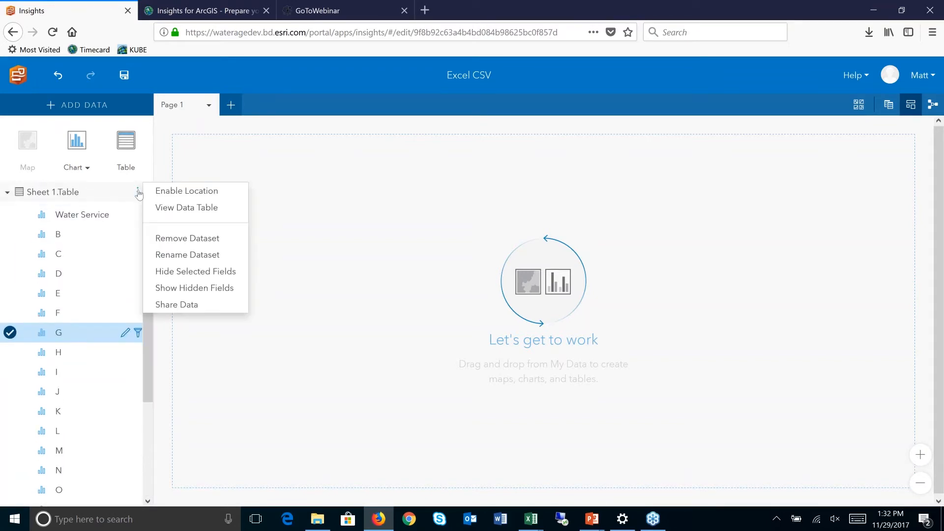
- View Sheet 1.Table as a table, inspect the stray Water Service and District rows, then close the card
click(208, 208)
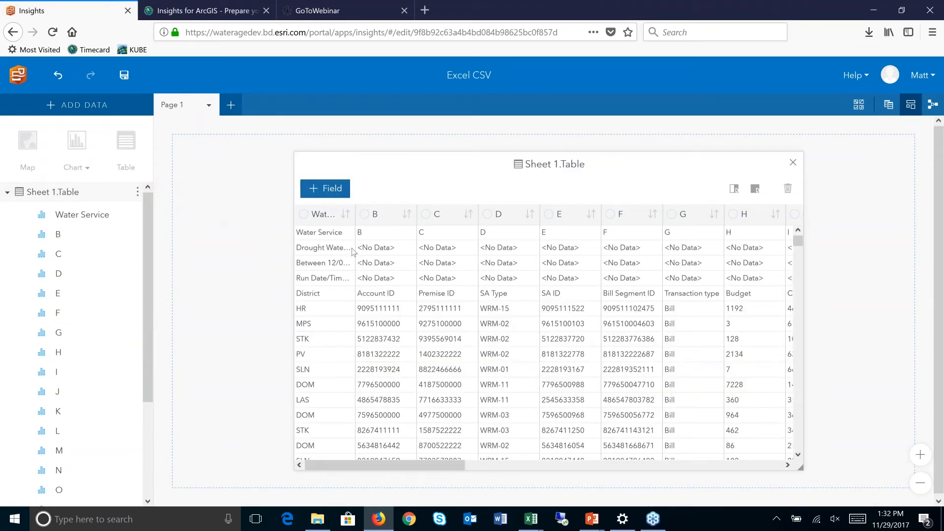
click(326, 234)
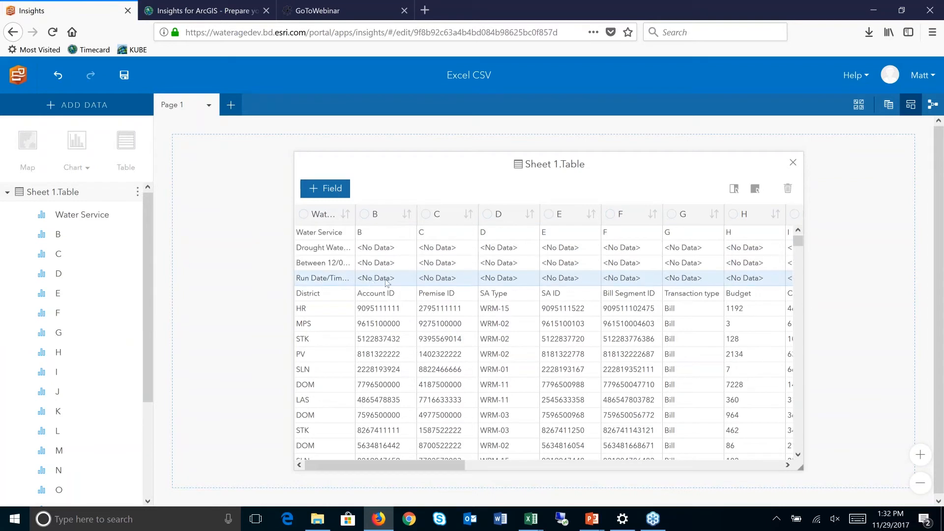
click(310, 295)
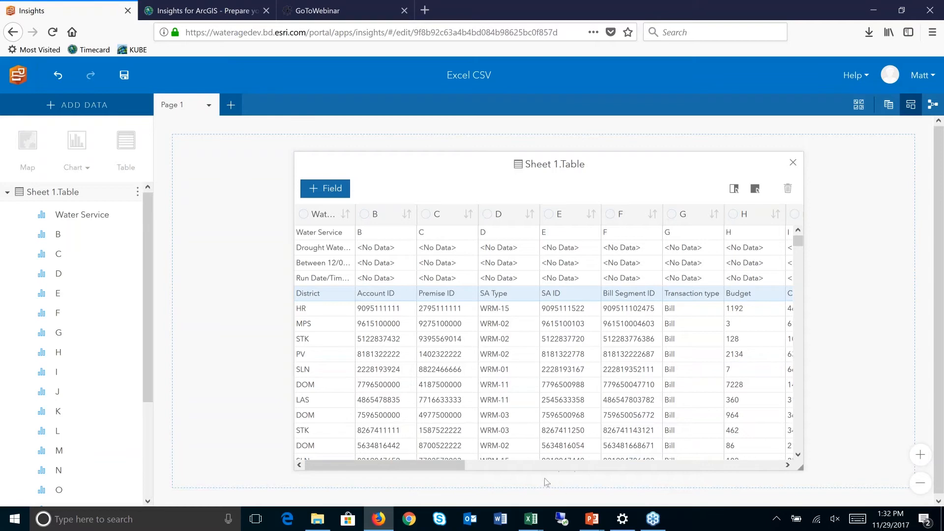
drag(447, 466, 784, 445)
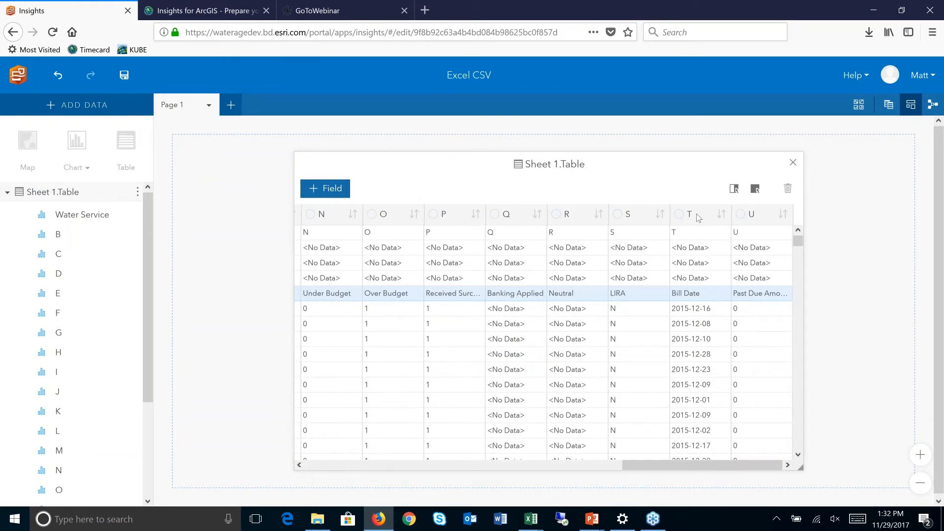
click(793, 162)
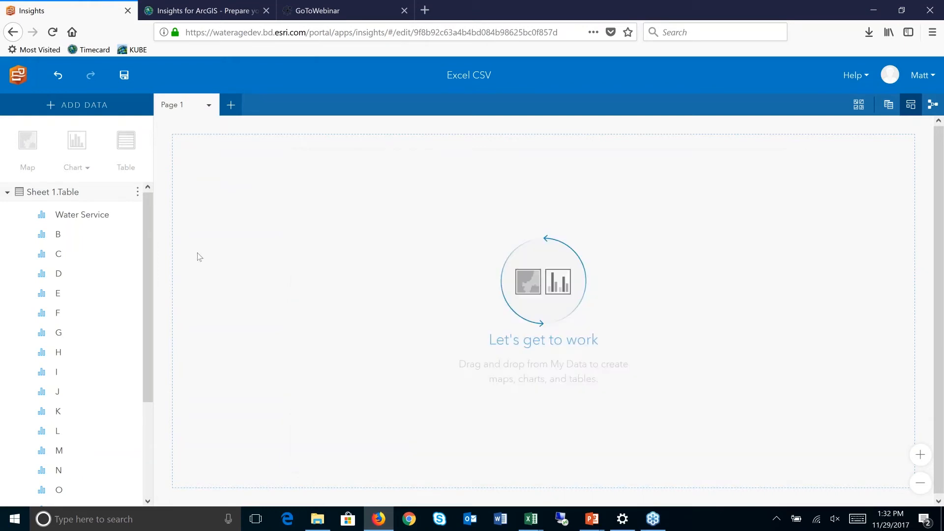
- Bring the PowerPoint slide show back on the Excel Don'ts slide
drag(151, 283, 151, 376)
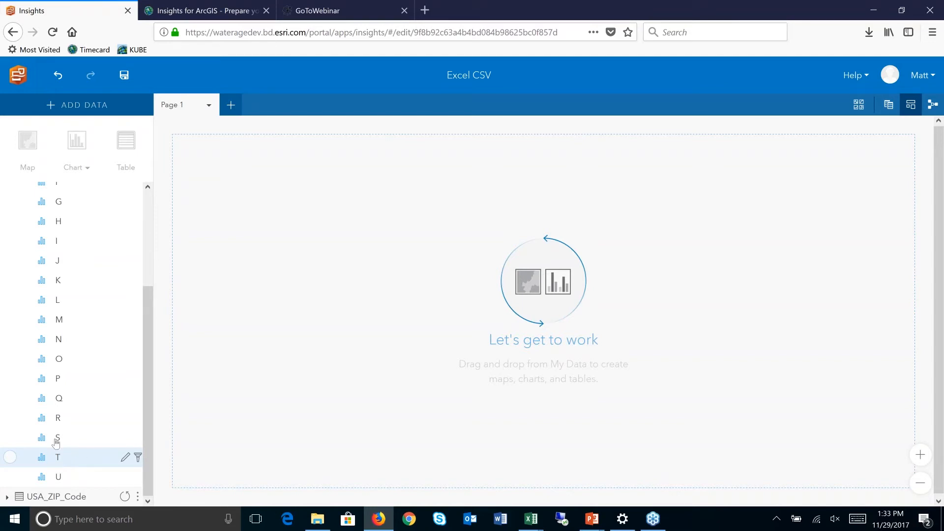
click(588, 519)
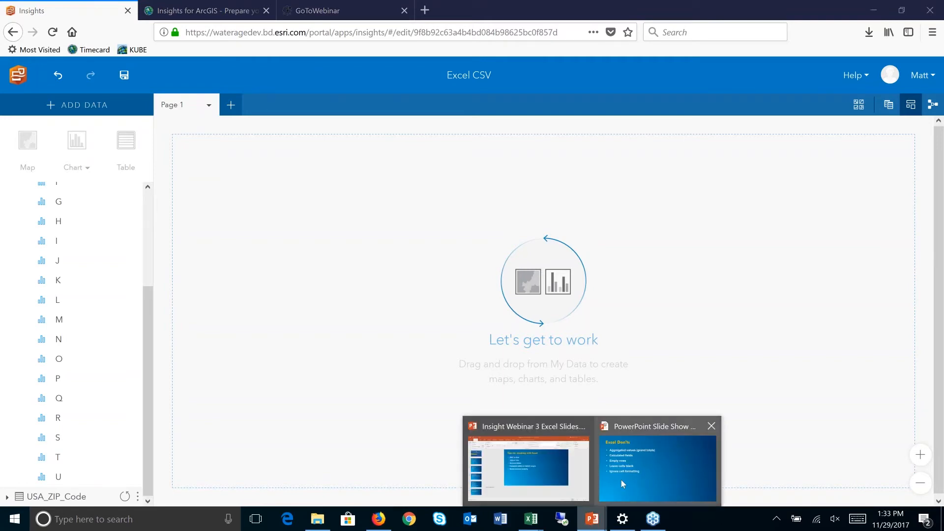
click(621, 480)
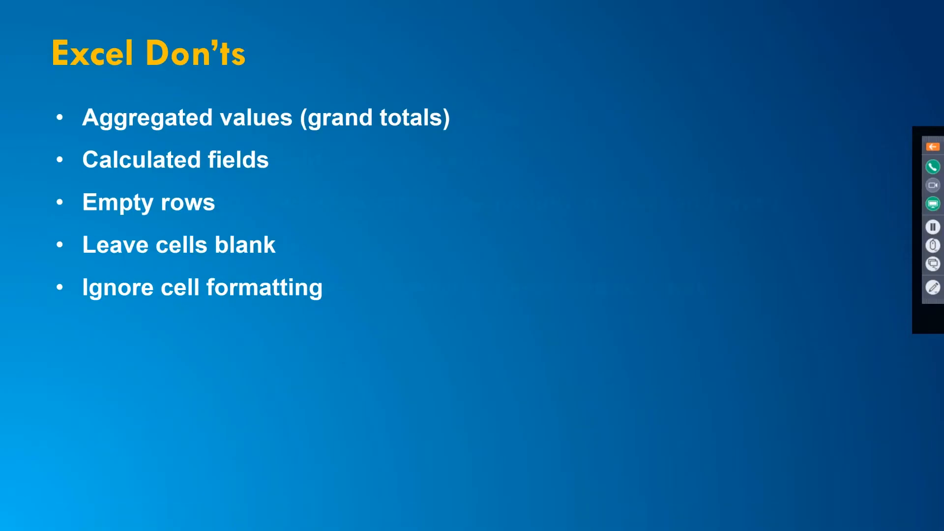
- Advance the slide show to the Excel Do's slide, then switch windows toward Excel
key(Right)
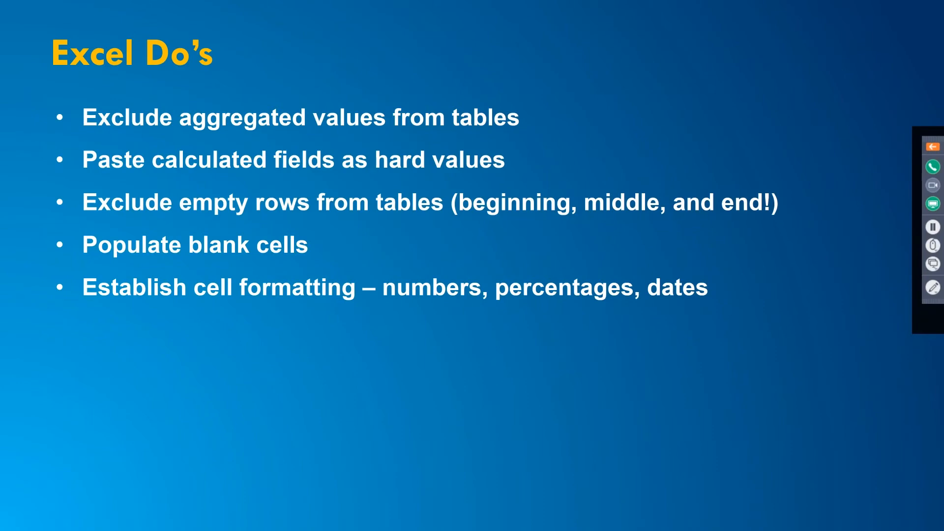
key(alt+Tab)
key(alt+Tab)
key(alt+Tab)
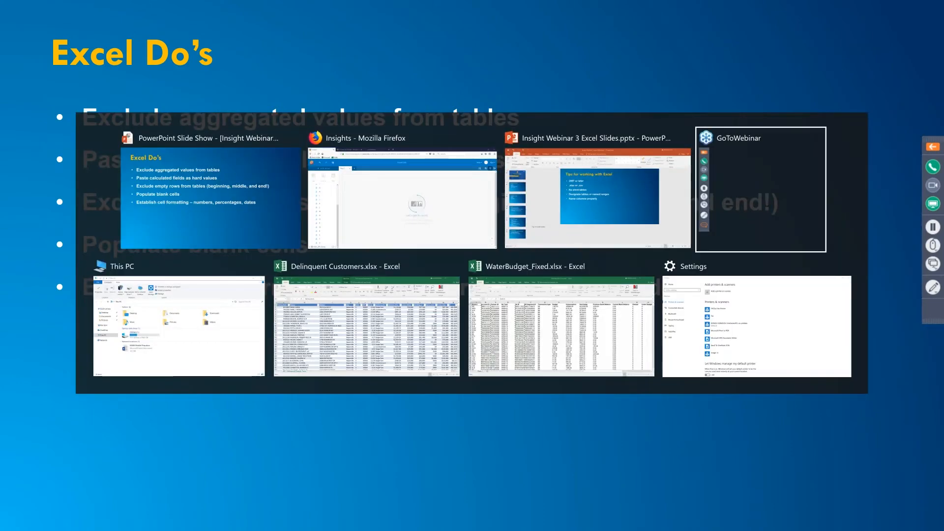
key(alt+Tab)
key(alt+Tab)
key(alt+Tab)
- In WaterBudget_Fixed.xlsx, delete the grand-total SUM formula at the bottom of the Consumption column
key(Escape)
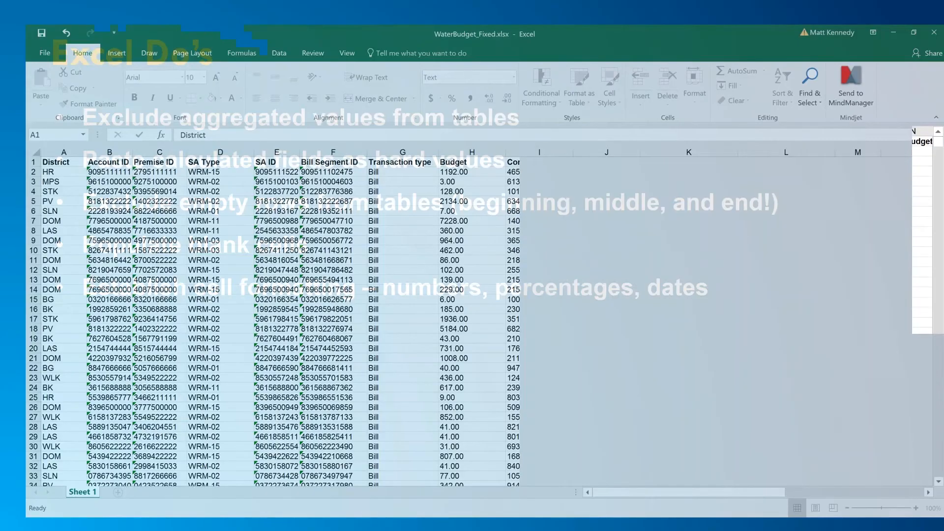
click(43, 172)
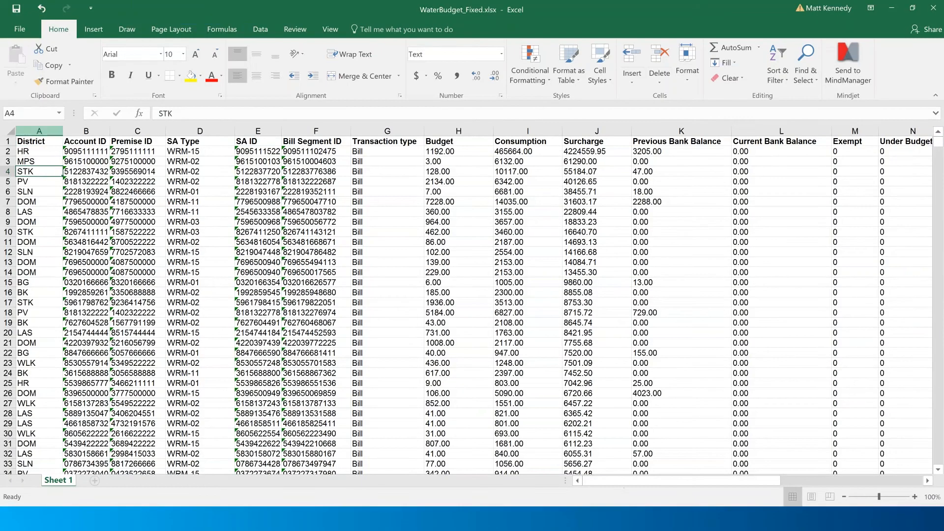
click(8, 141)
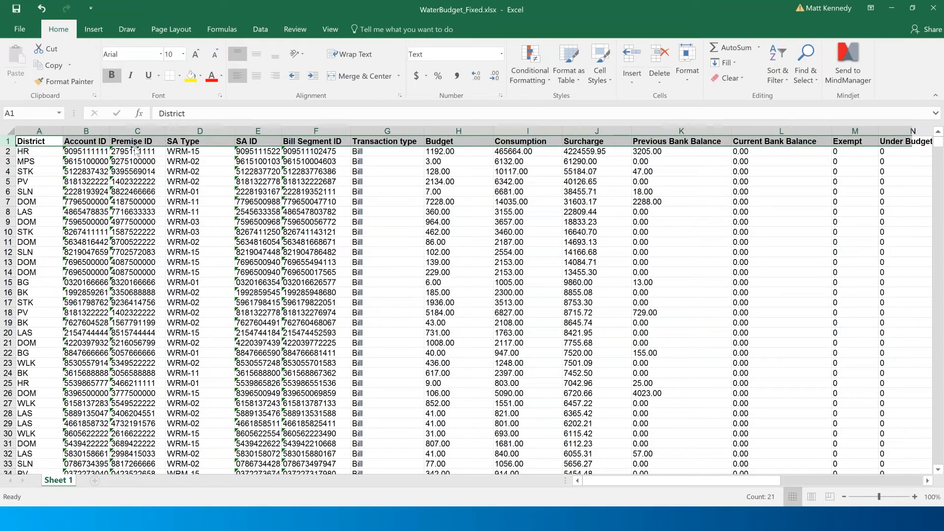
click(537, 142)
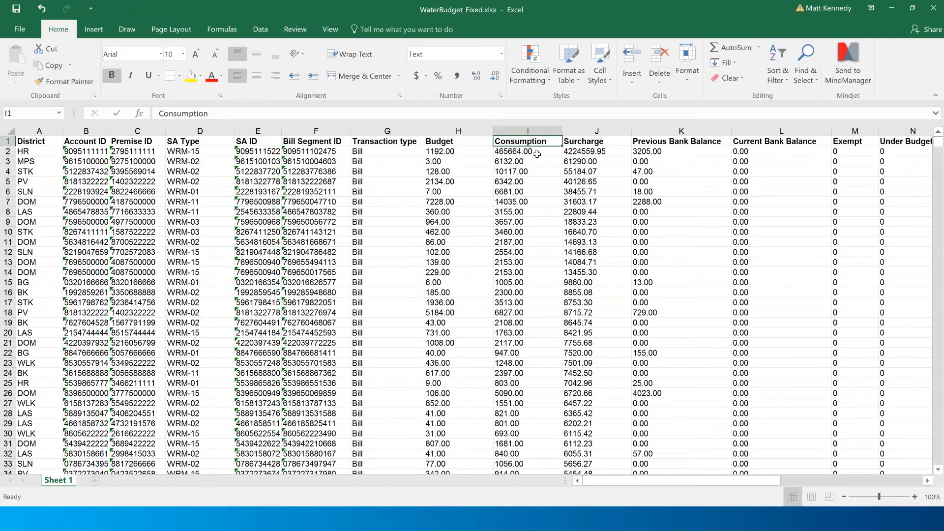
key(ctrl+Down)
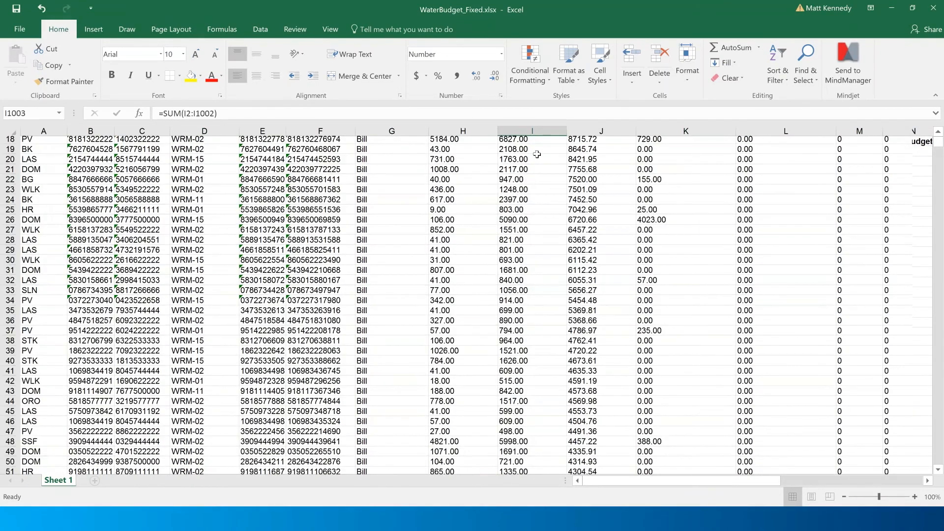
key(Delete)
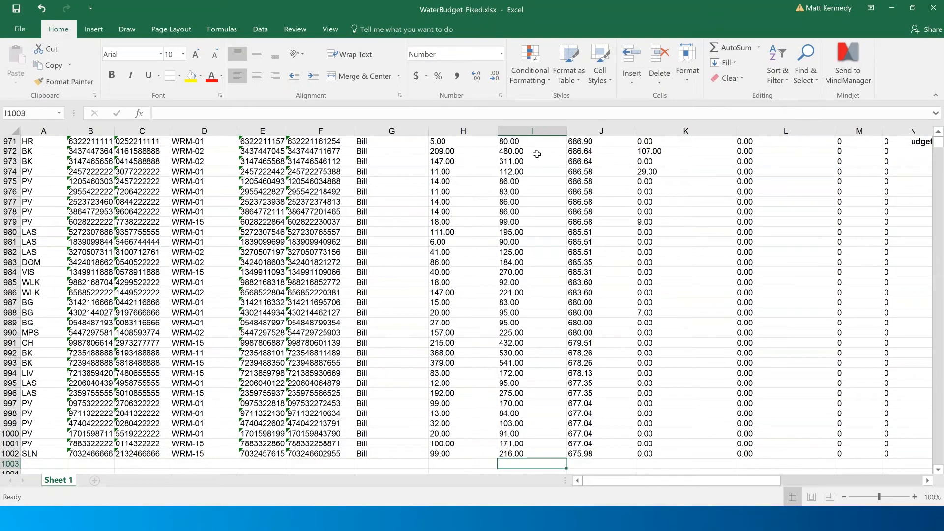
- Review the headers from Exempt and Bill Date to Banking Applied, and select the Banking Applied column
key(Up)
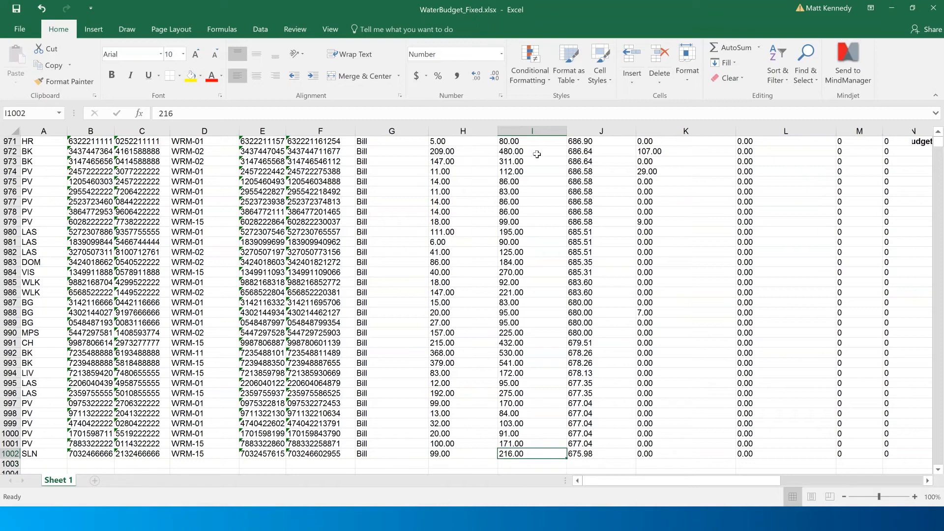
key(ctrl+Up)
key(Right)
key(Right)
key(Right)
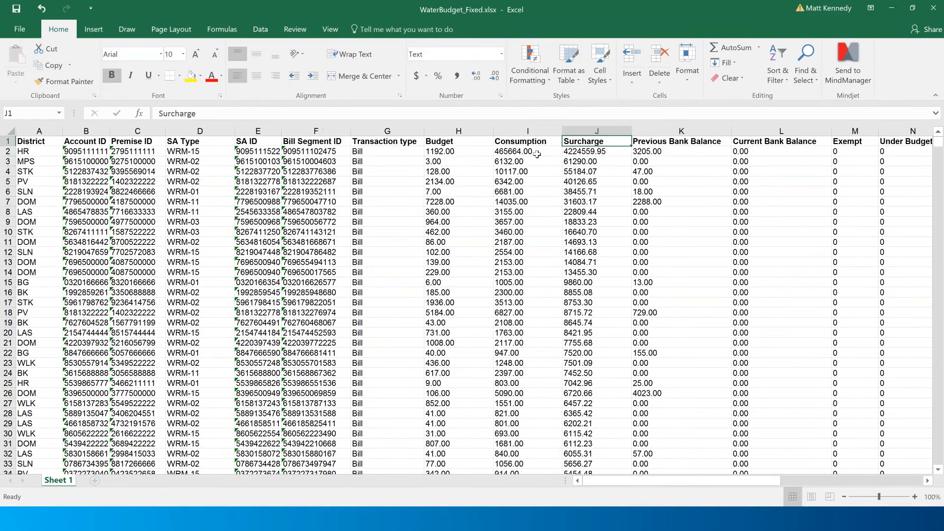
key(Right)
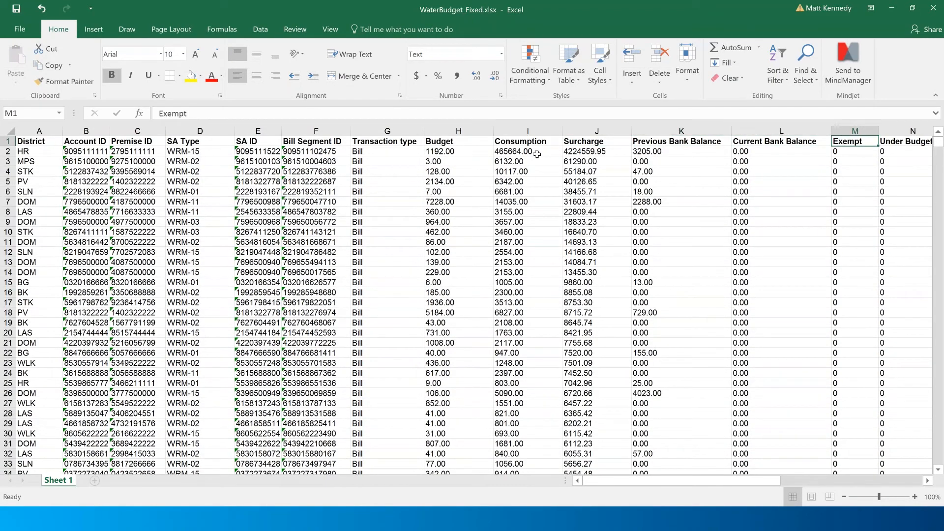
key(Right)
key(Right)
key(Right)
key(Right)
key(Right)
key(Right)
key(Right)
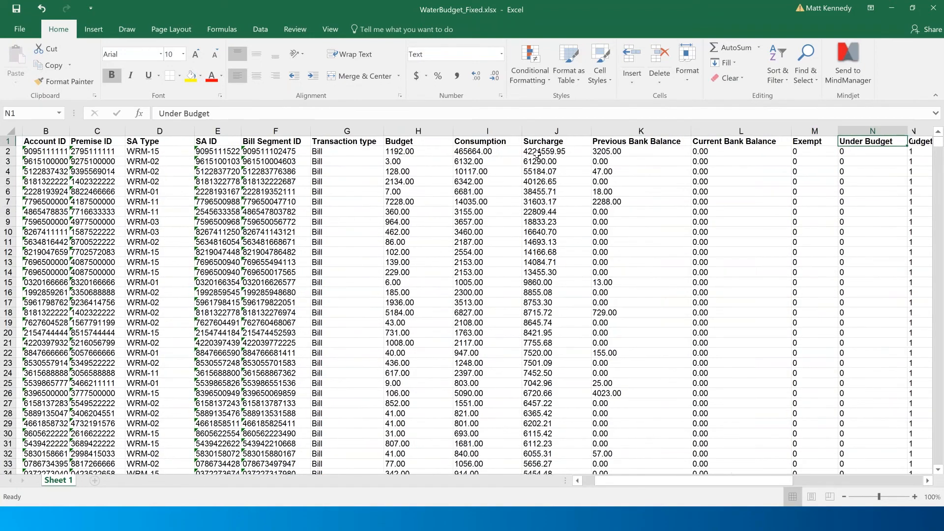
key(Right)
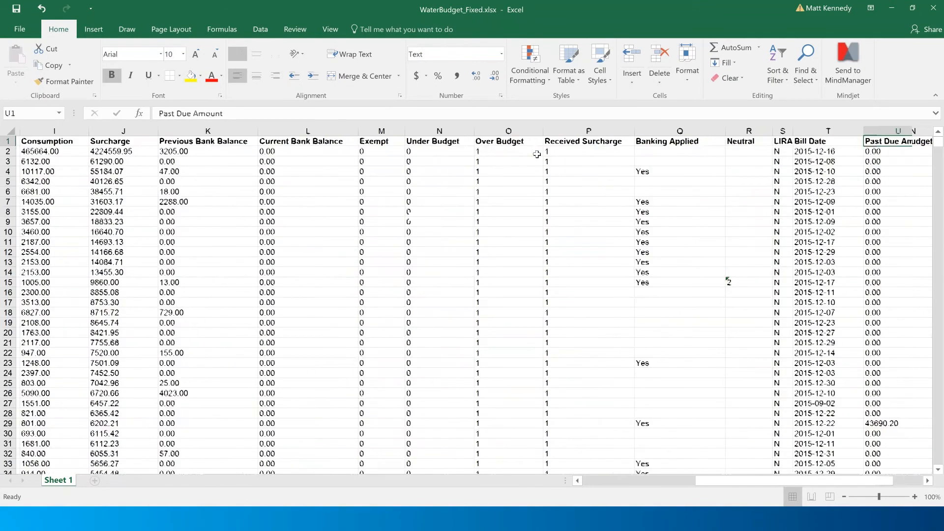
key(Left)
key(Left)
key(Left)
key(Left)
key(Down)
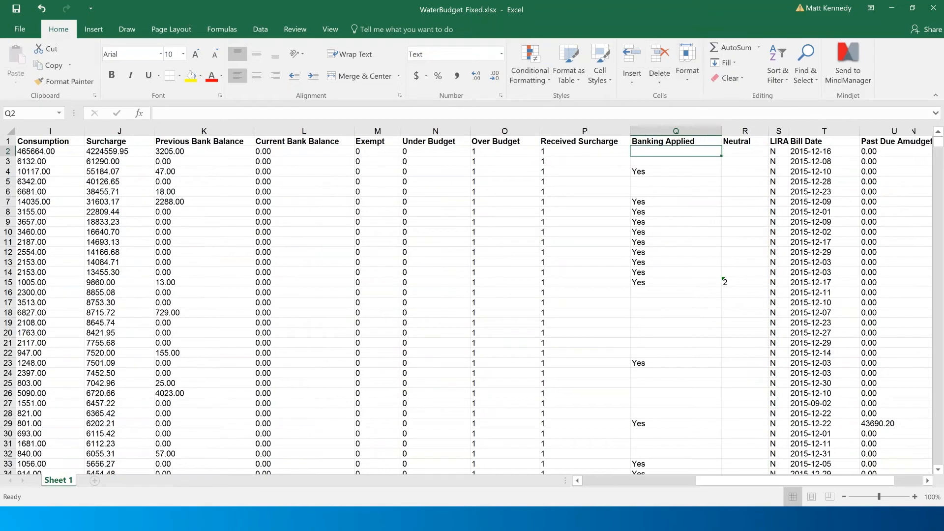
click(677, 131)
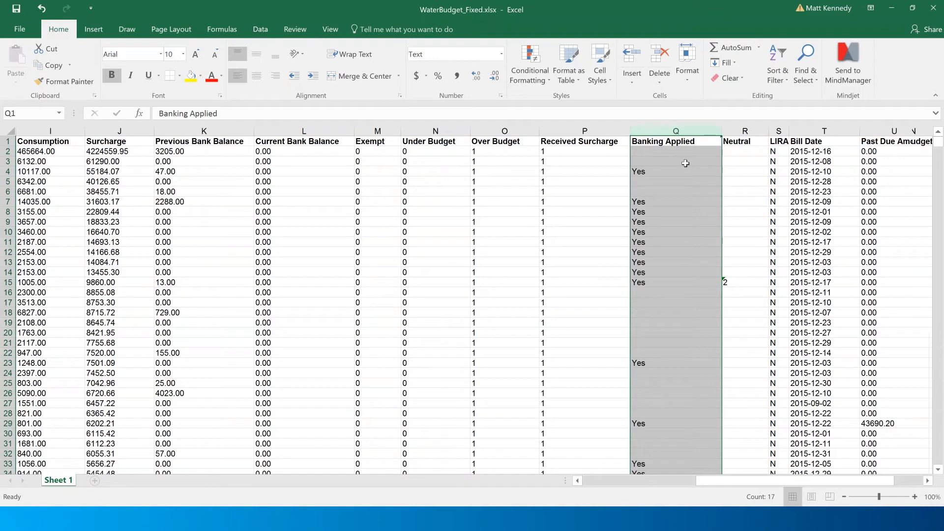
- Inspect Banking Applied's Yes values in rows 7–11 and the blank cells Q16–Q19
click(641, 172)
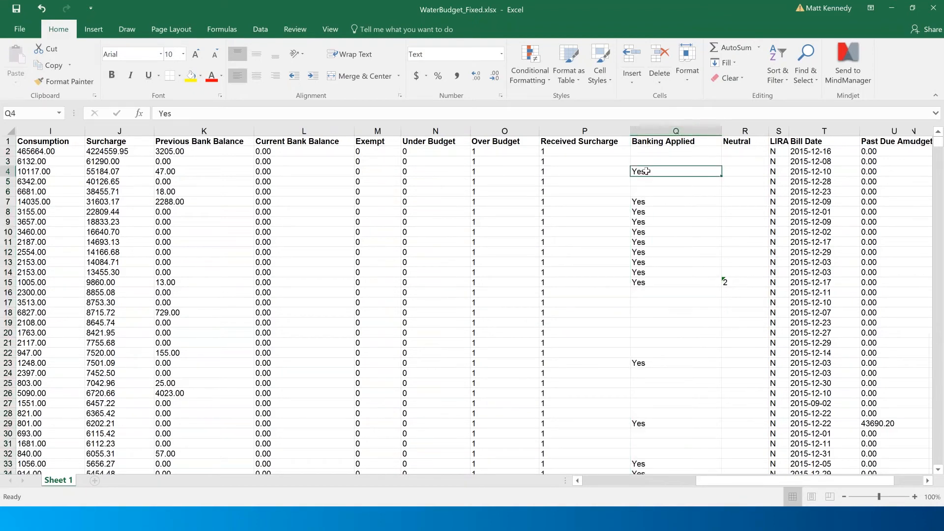
drag(639, 201, 639, 242)
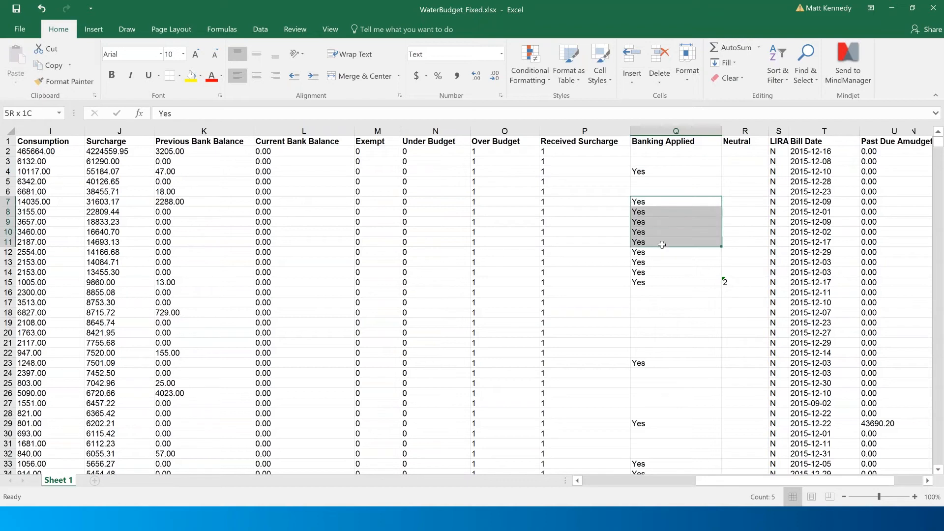
click(659, 294)
click(661, 302)
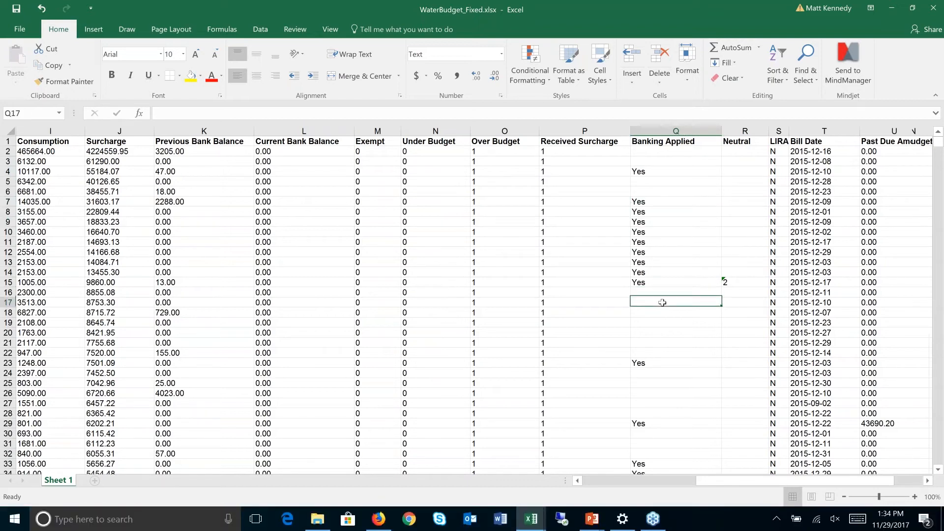
click(662, 313)
click(660, 325)
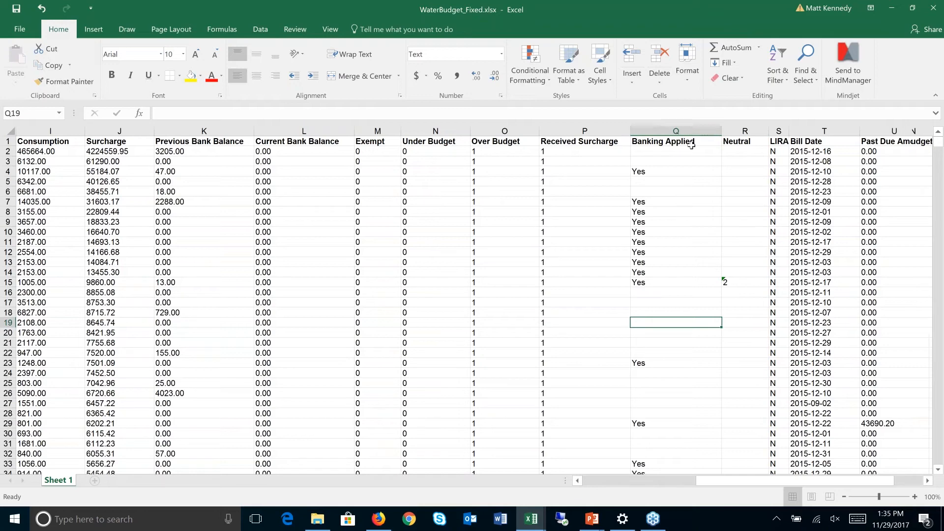
- Select the Banking Applied cells from the last data row 1002 up to row 2
click(590, 168)
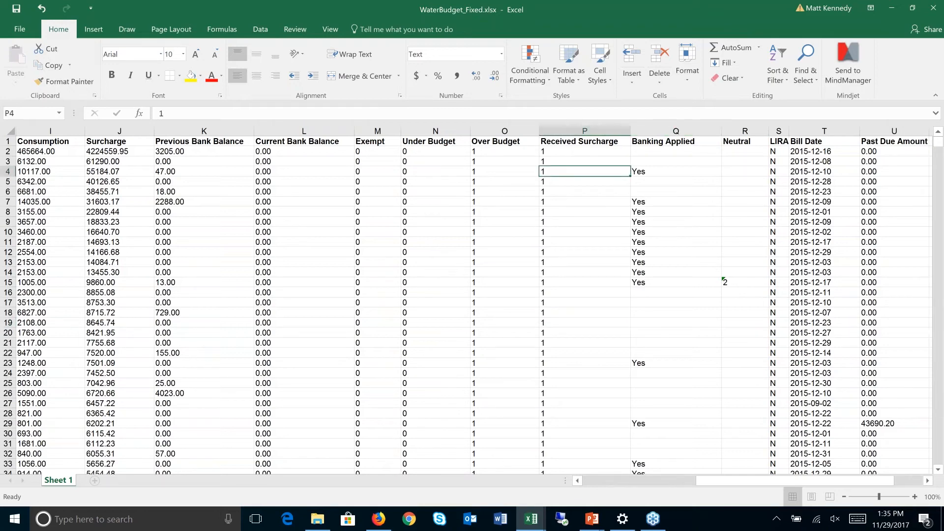
key(ctrl+Down)
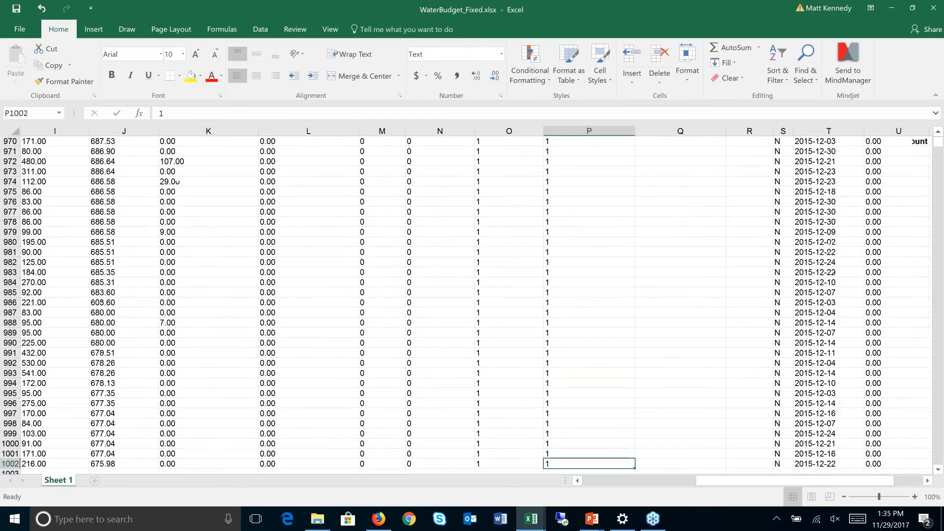
key(Right)
key(ctrl+shift+Up)
key(ctrl+shift+Up)
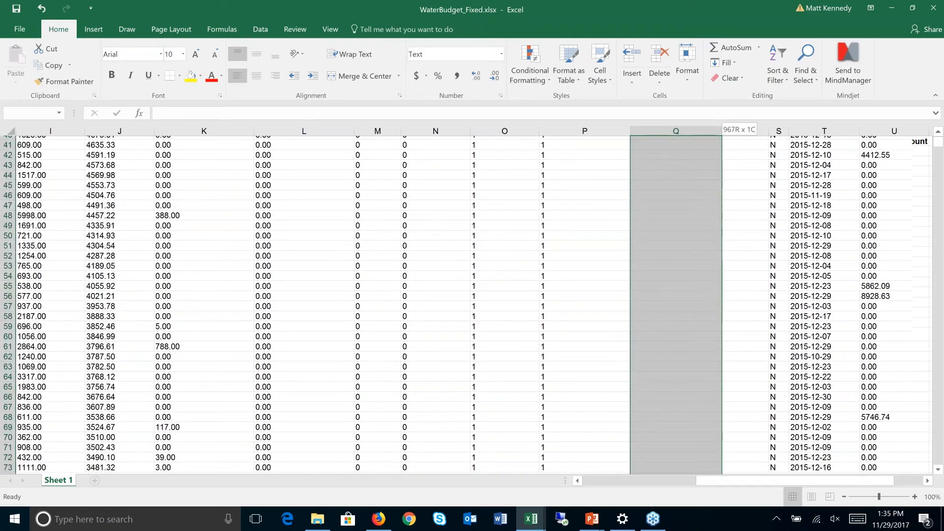
key(ctrl+shift+Up)
key(ctrl+shift+Up)
key(ctrl+shift+Up)
key(ctrl+shift+Up)
key(ctrl+shift+Up)
key(ctrl+shift+Up)
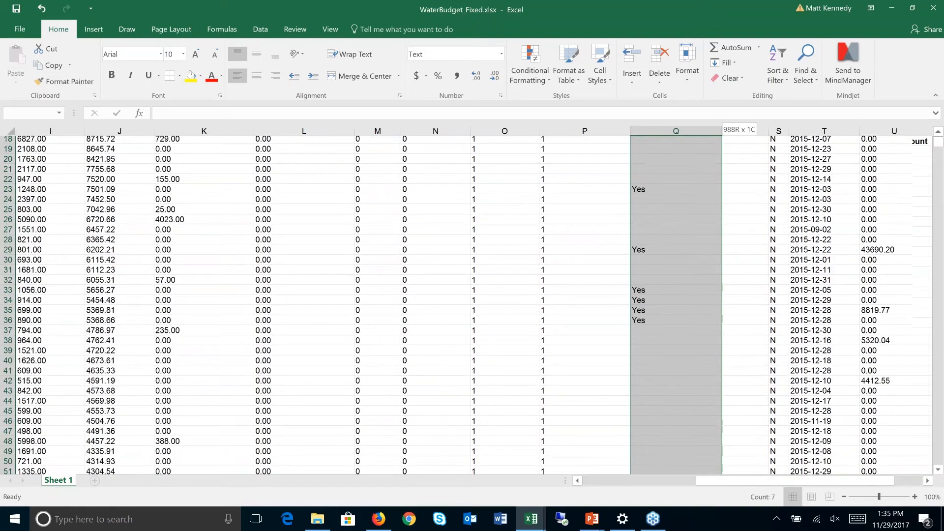
key(shift+Down)
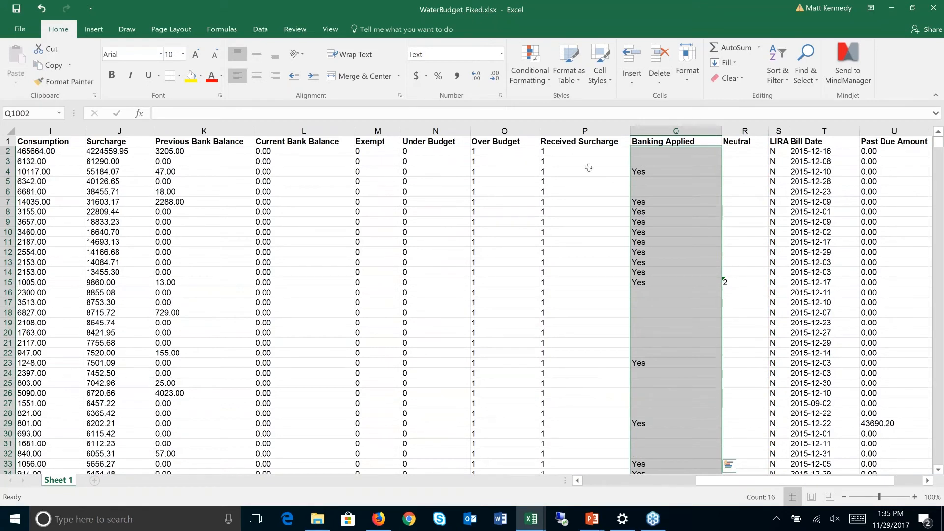
- Select the blank Banking Applied cells with Go To Special > Blanks and fill them all with No
click(815, 78)
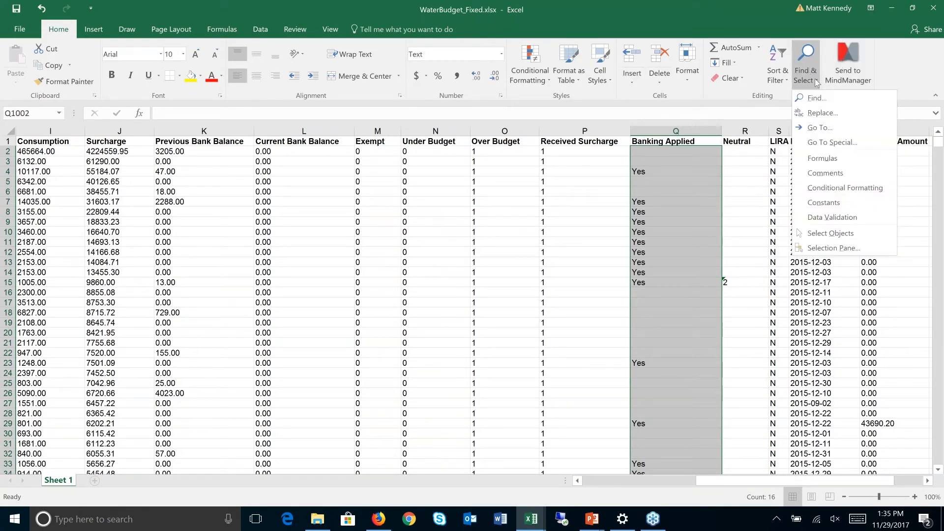
click(818, 147)
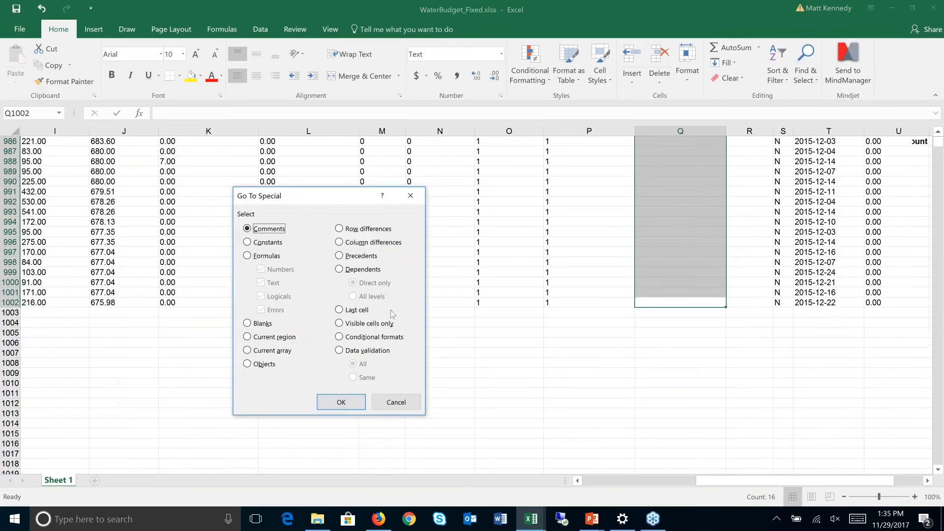
click(261, 325)
click(342, 403)
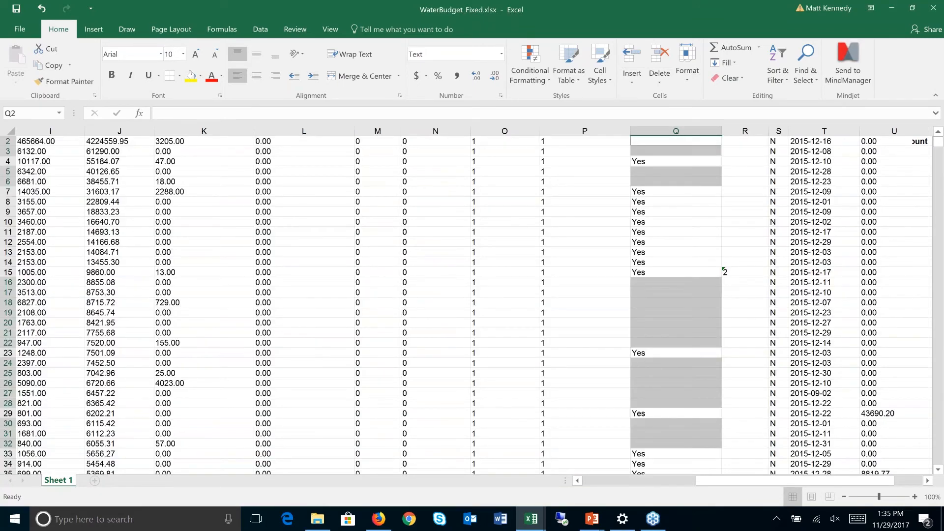
text(Noe)
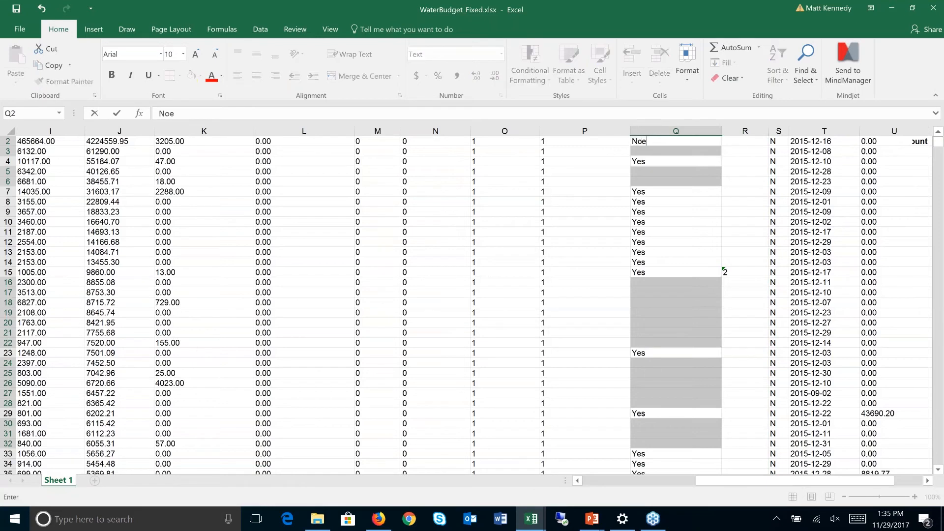
key(BackSpace)
key(ctrl+Return)
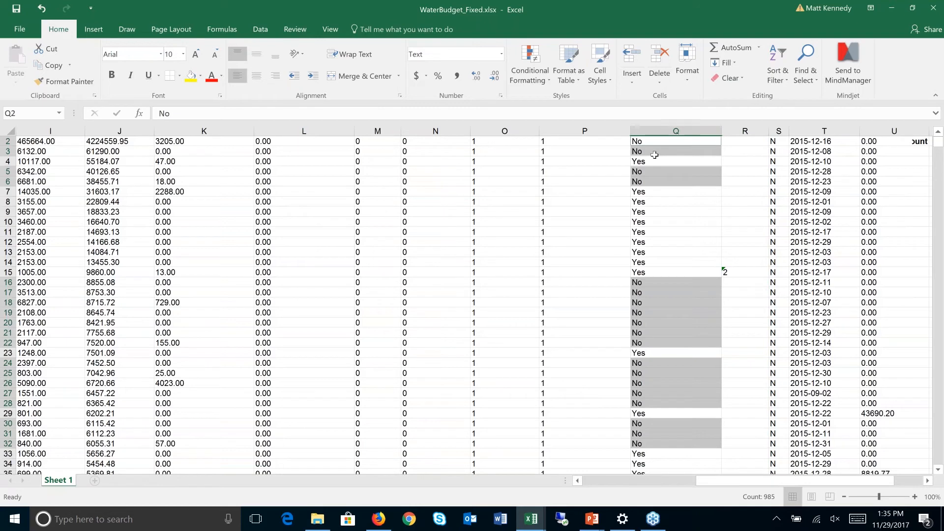
- Confirm formerly blank Banking Applied cells now read No, then close Excel
click(741, 160)
click(740, 211)
drag(738, 263, 728, 413)
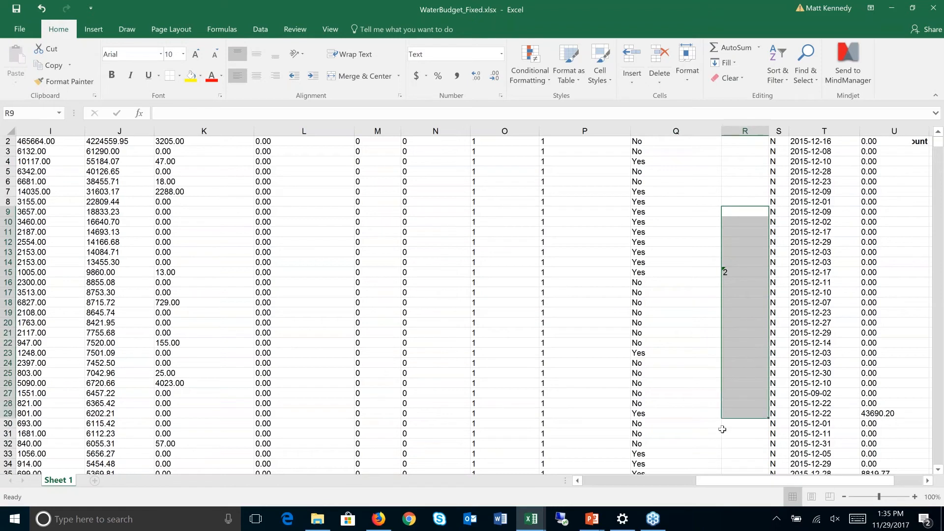
click(689, 366)
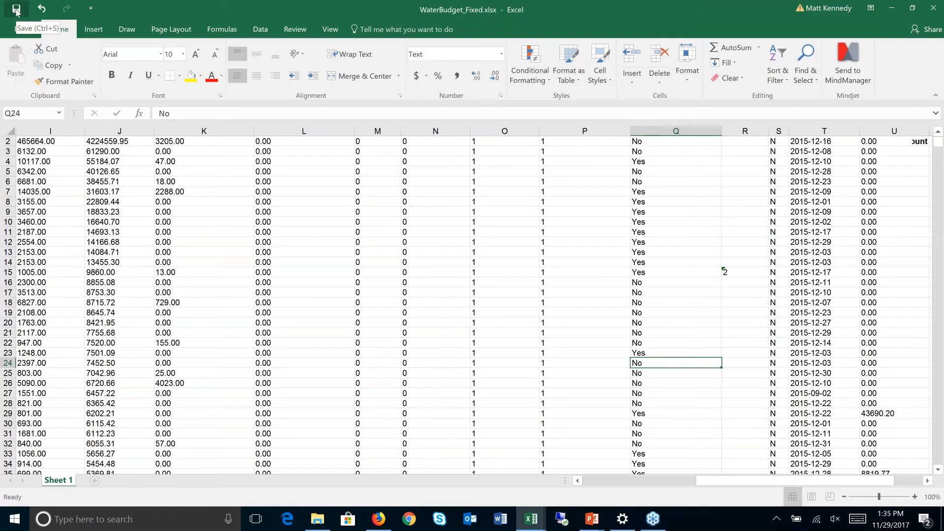
drag(816, 143, 821, 253)
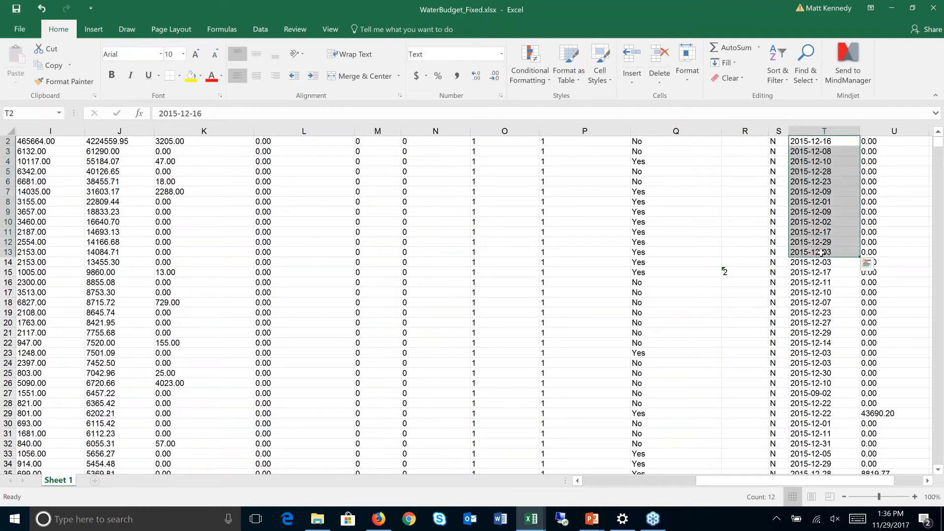
click(610, 272)
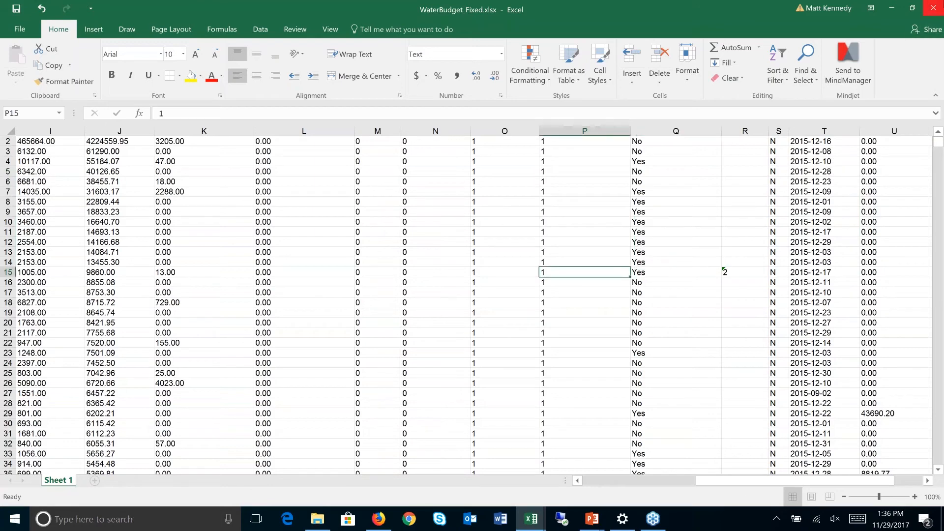
click(937, 6)
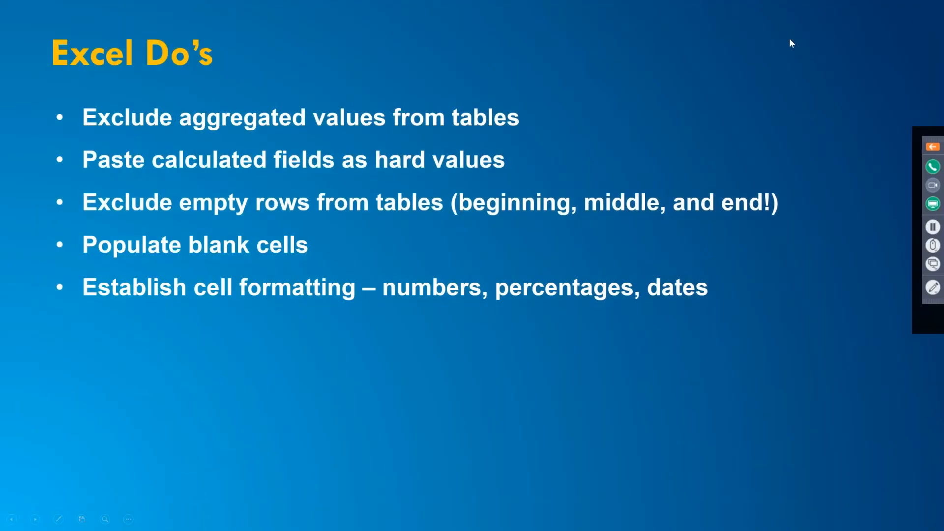
- Upload WaterBudget_Fixed.xlsx to Insights and expand its new Sheet 1.Table field list
key(alt+Tab)
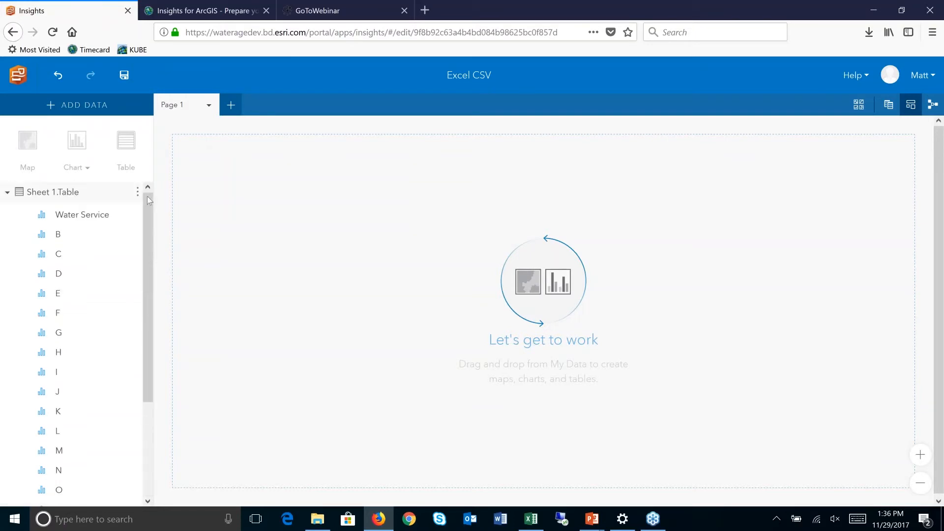
click(8, 193)
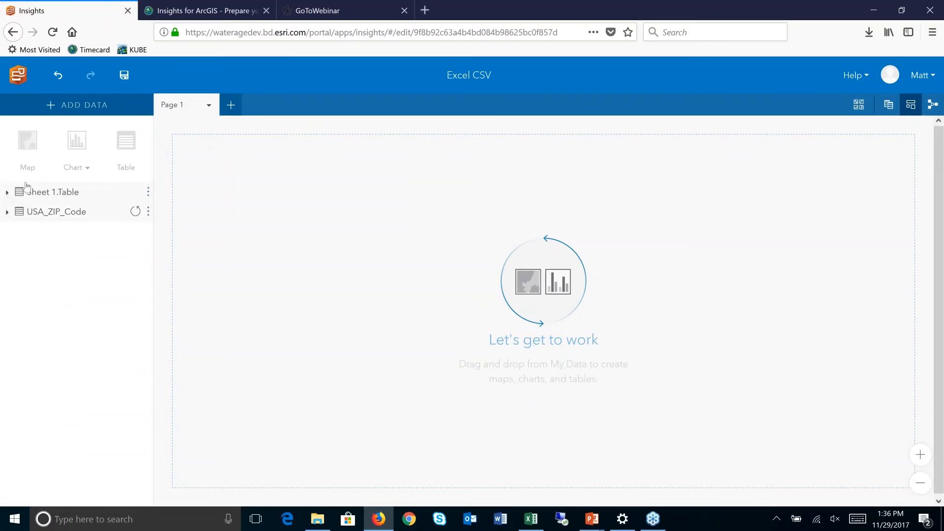
click(79, 104)
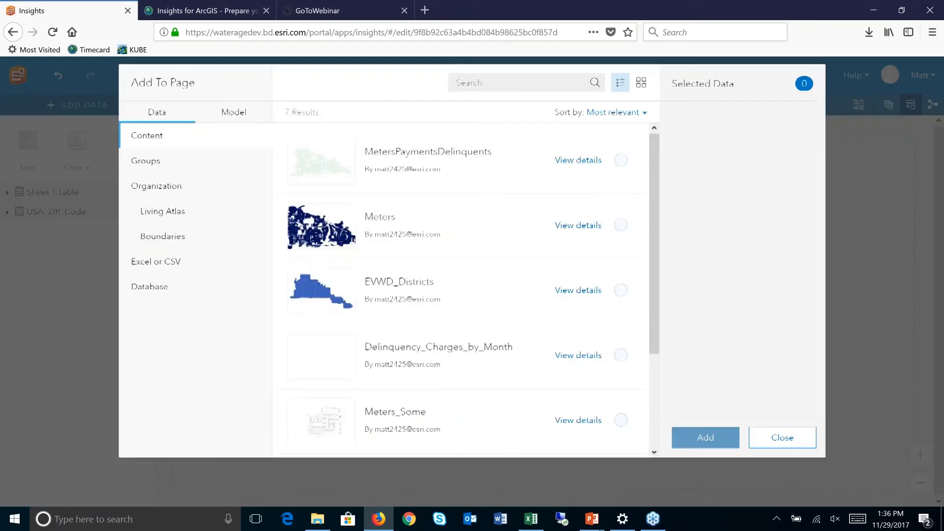
click(152, 273)
click(436, 403)
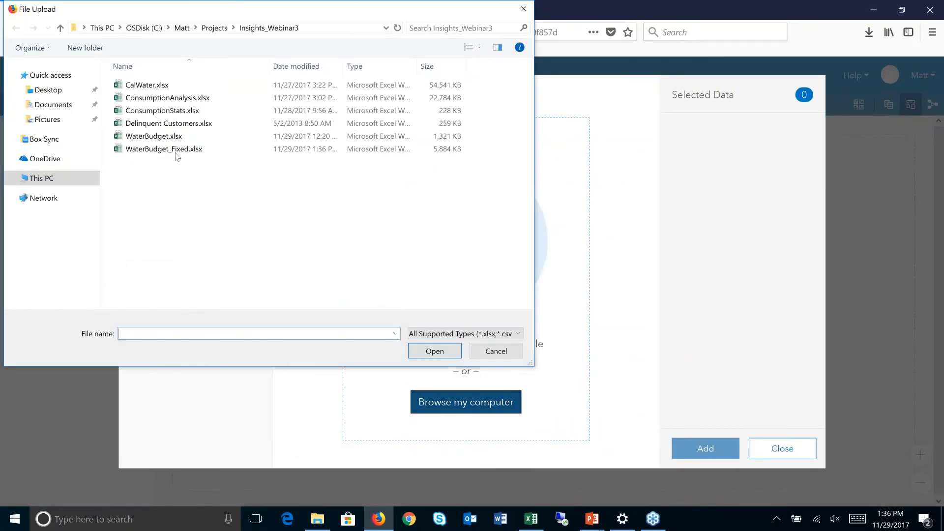
click(176, 149)
click(429, 354)
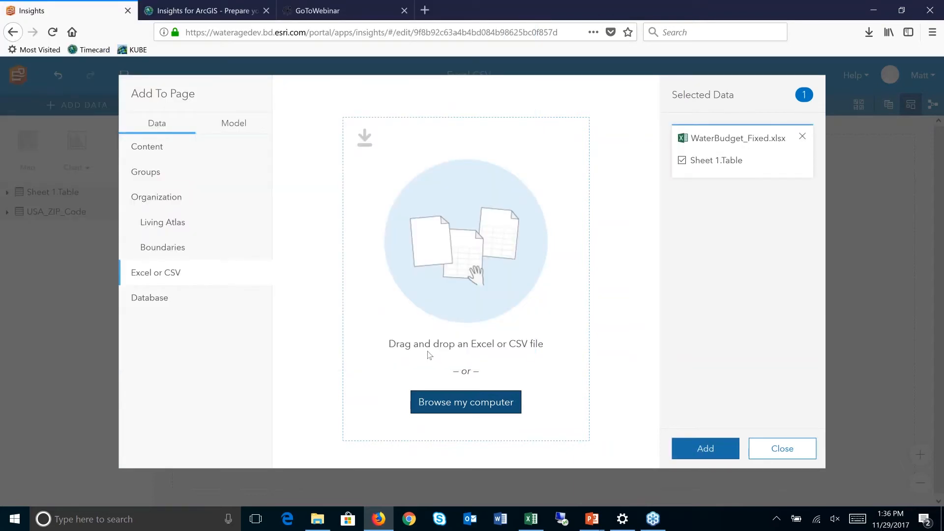
click(707, 449)
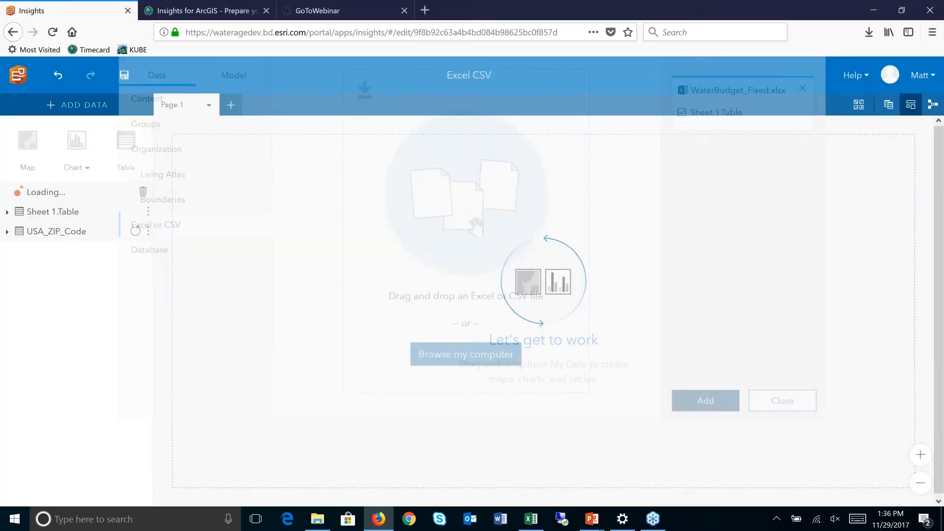
click(7, 192)
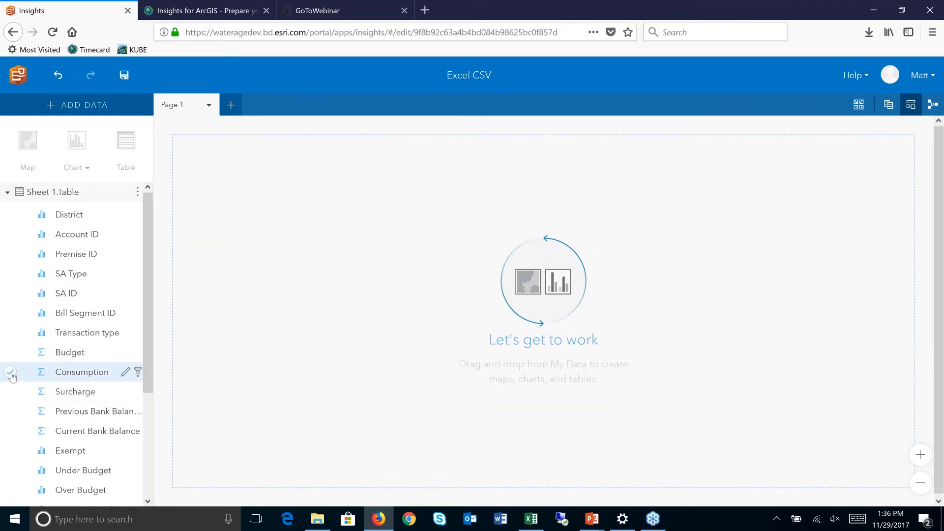
drag(11, 376, 300, 273)
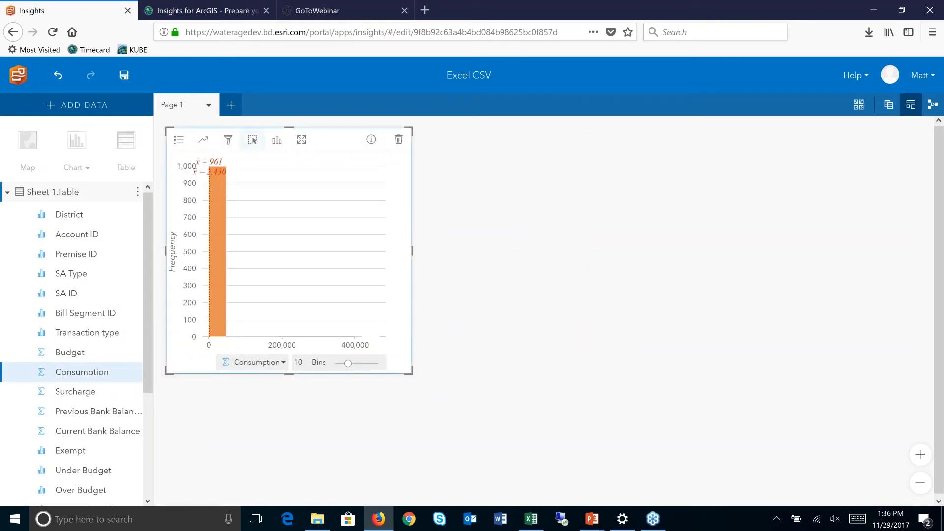
click(277, 142)
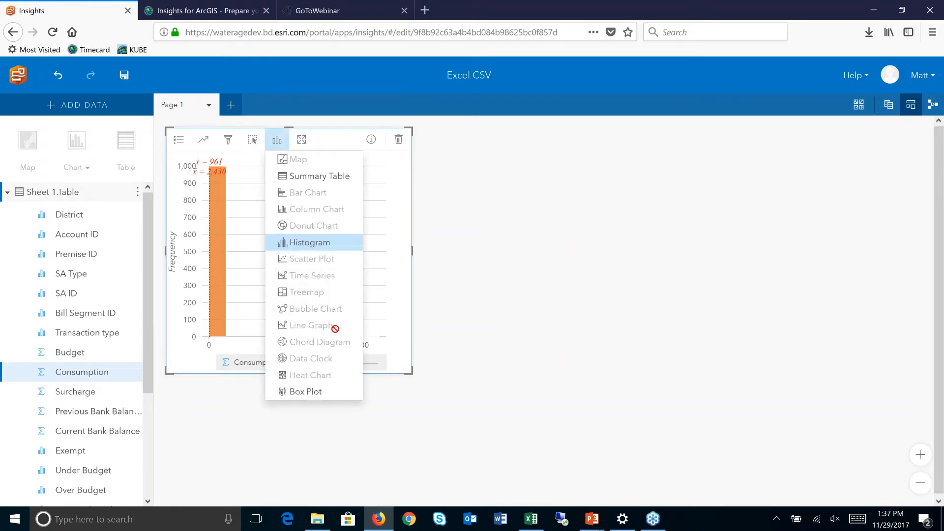
click(399, 139)
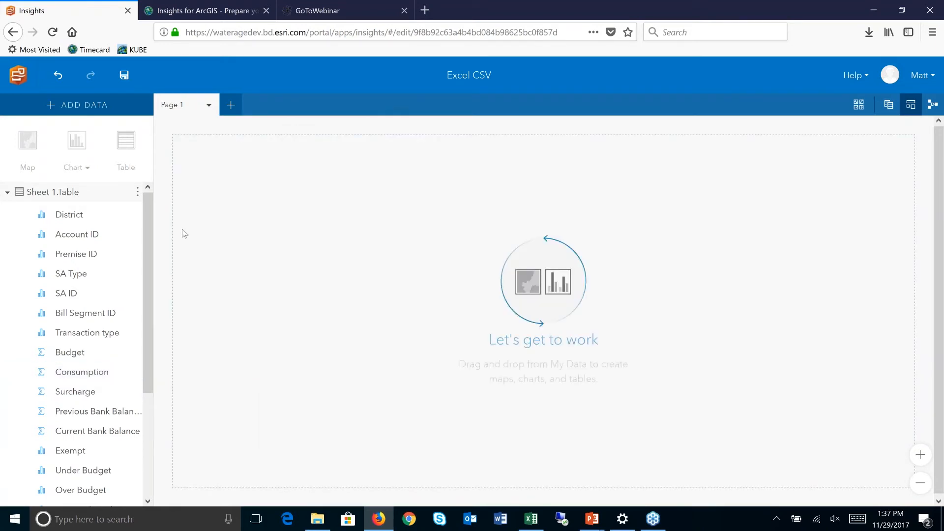
click(9, 235)
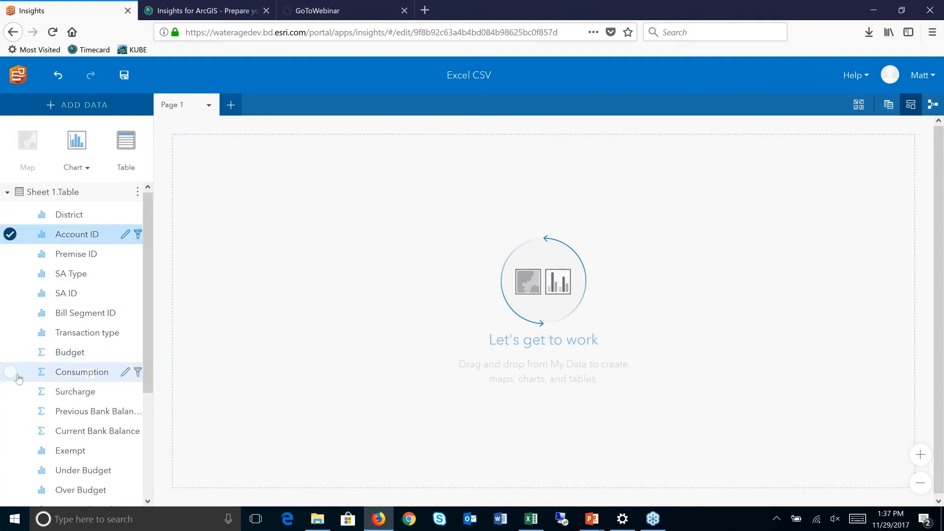
click(10, 373)
drag(77, 374, 320, 233)
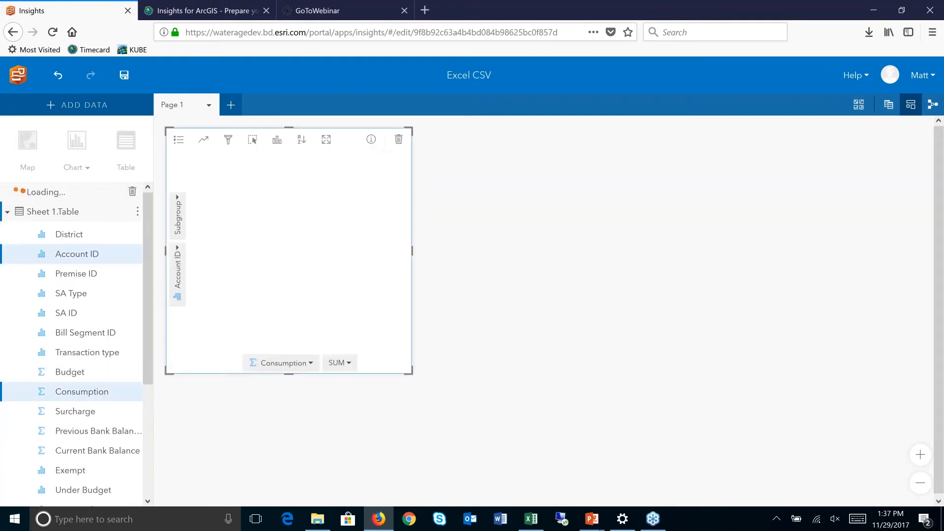
click(276, 140)
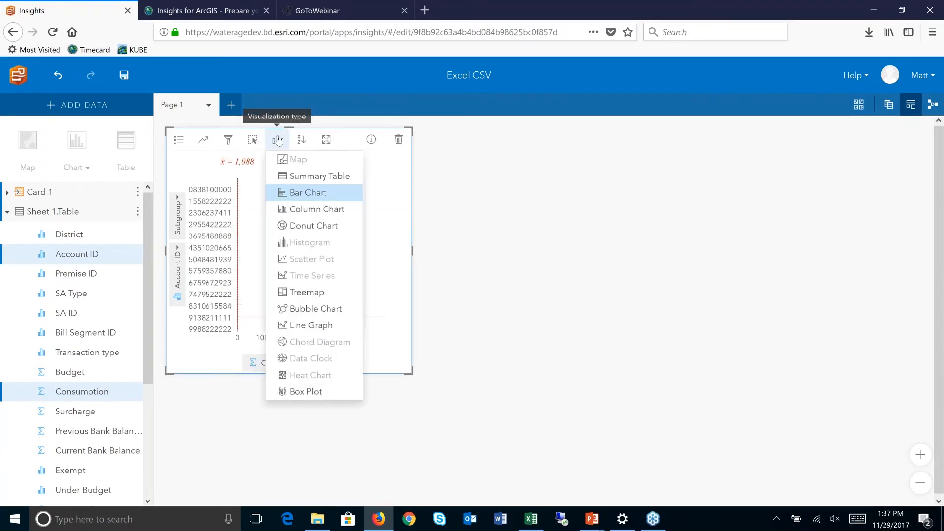
click(307, 292)
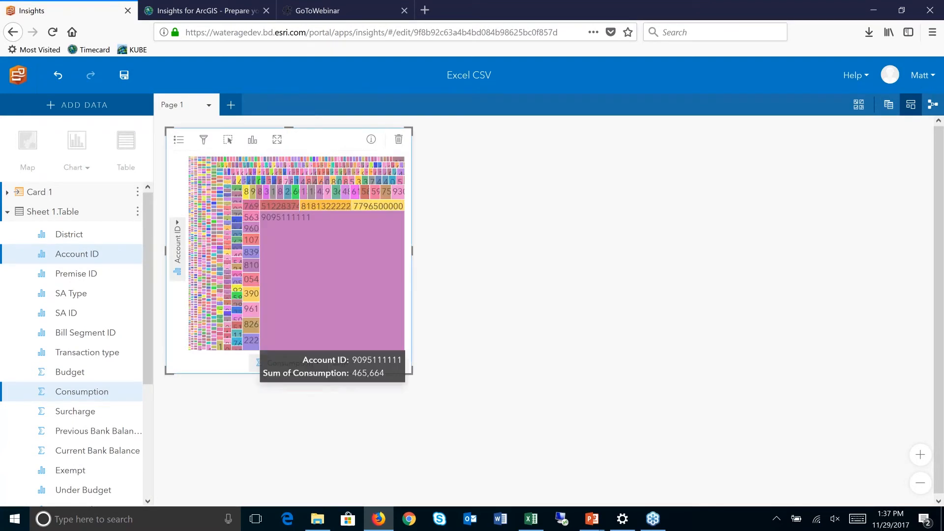
drag(415, 377, 747, 446)
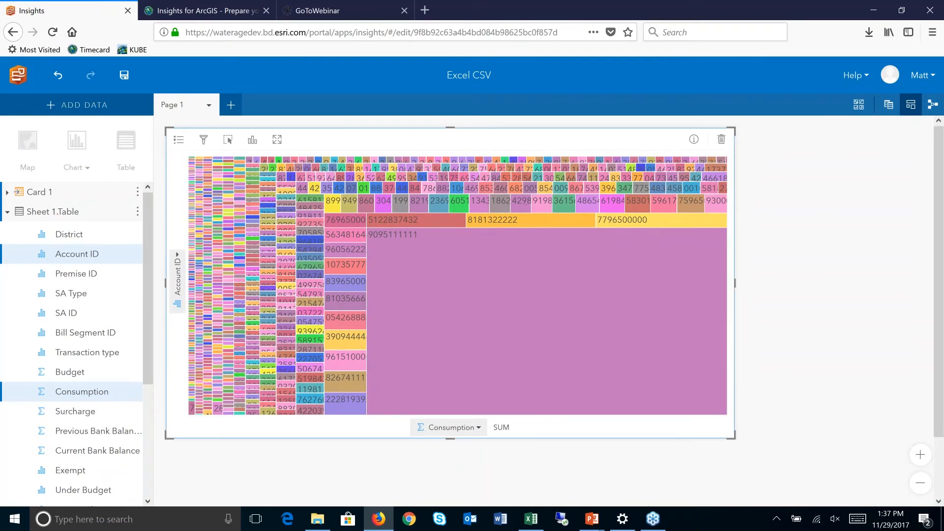
click(734, 139)
- Open the Sheet 1.Table data table and browse across its records
click(137, 192)
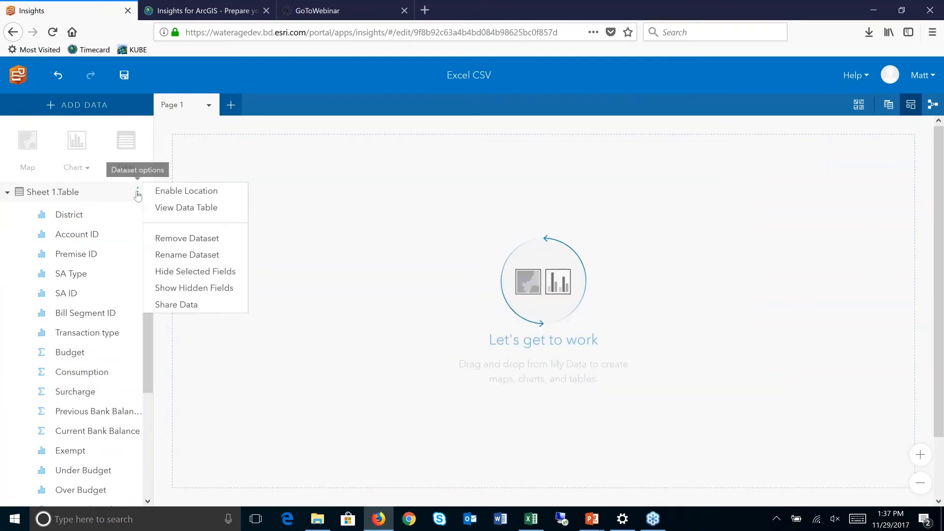
click(191, 209)
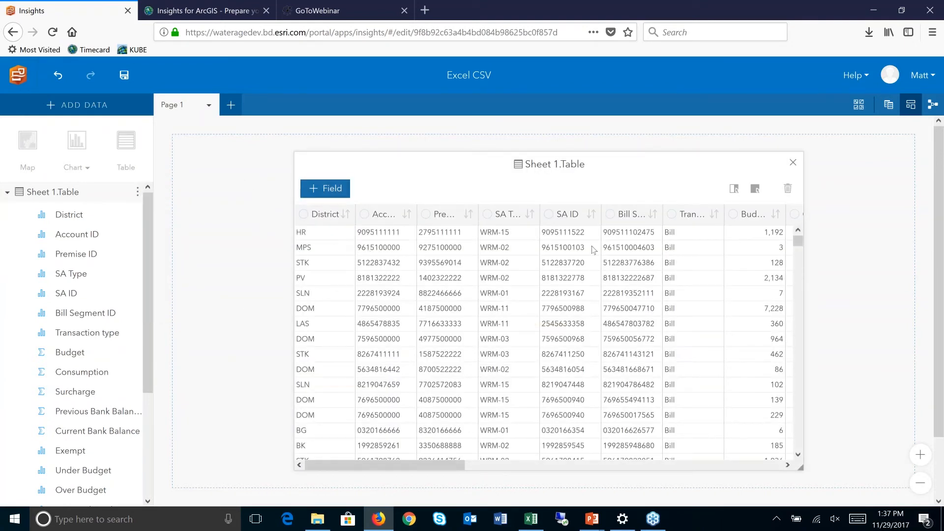
drag(400, 464, 664, 471)
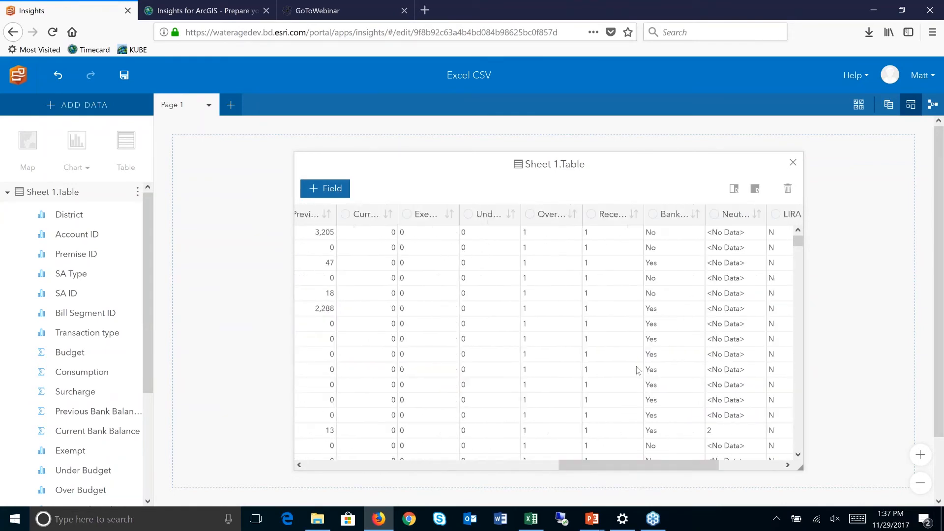
click(669, 239)
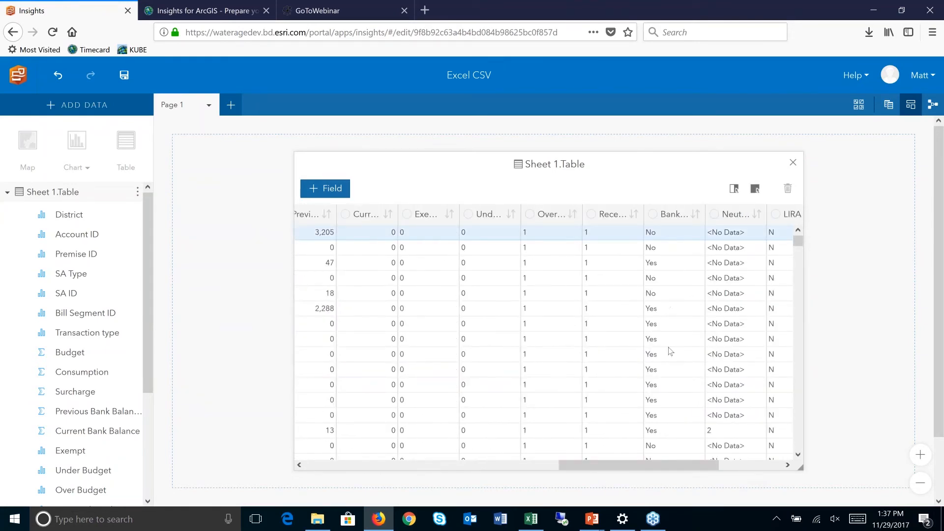
drag(656, 469, 756, 468)
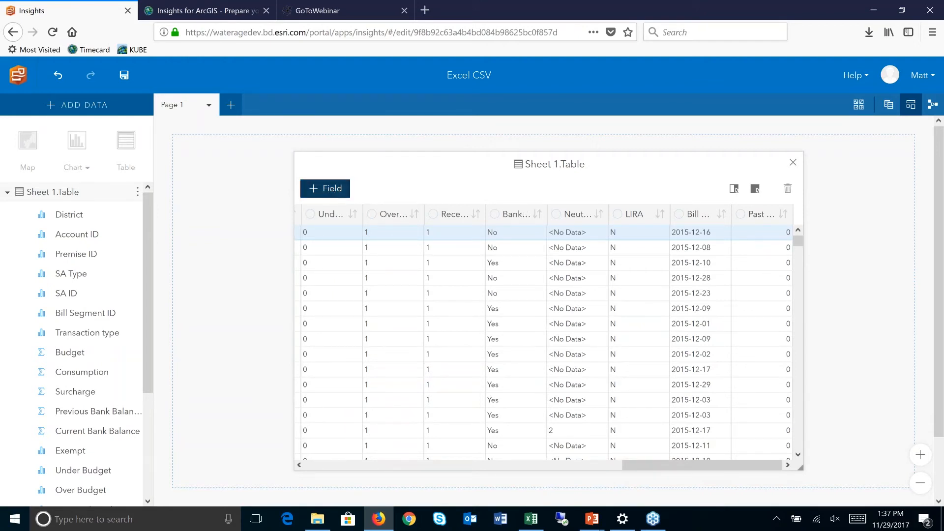
- Add a new field to the table named DateBilled
click(328, 189)
click(765, 215)
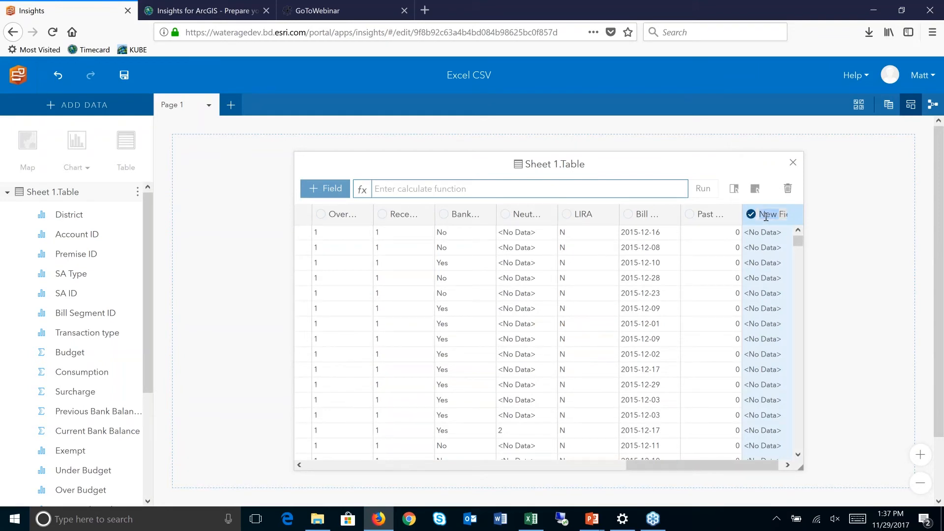
text(DateB)
text(illed)
key(Return)
- Calculate DateBilled as DATEVALUE(Bill Date), check the results, and close the table
click(443, 192)
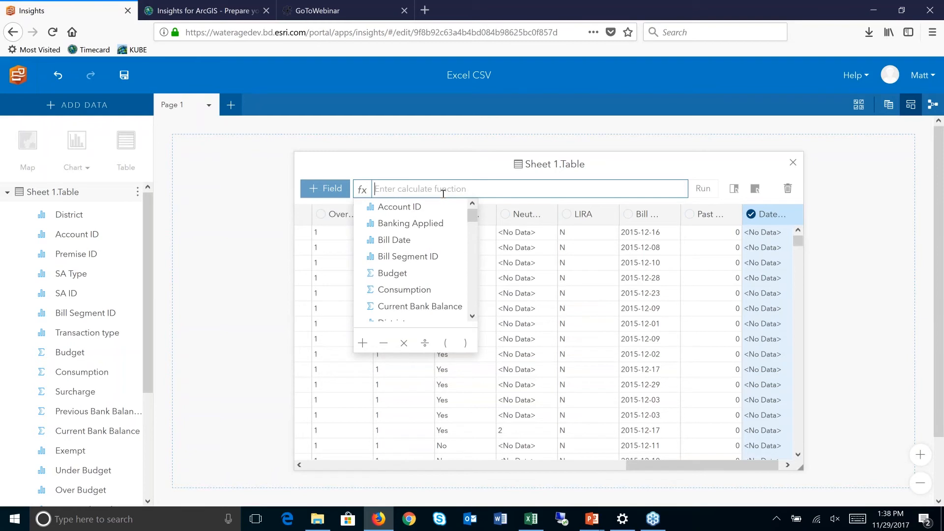
text(dat)
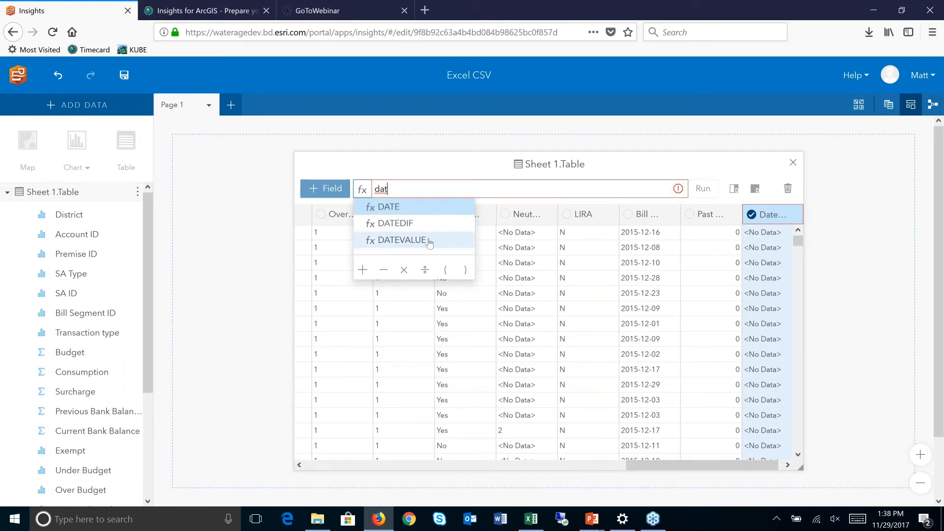
click(430, 241)
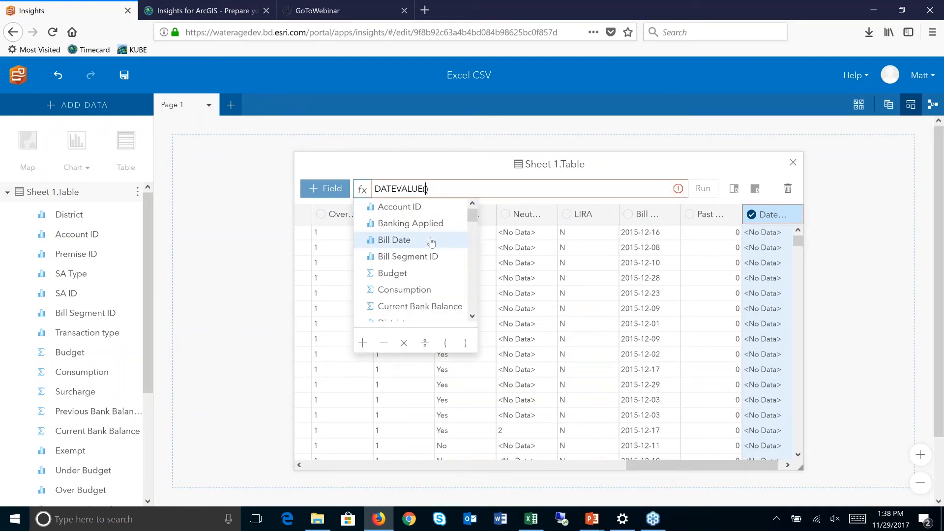
click(388, 242)
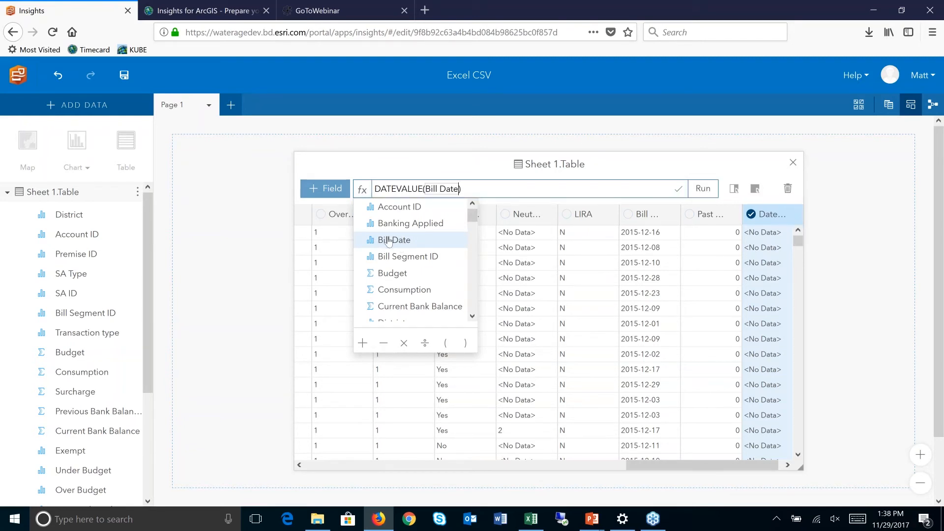
click(703, 188)
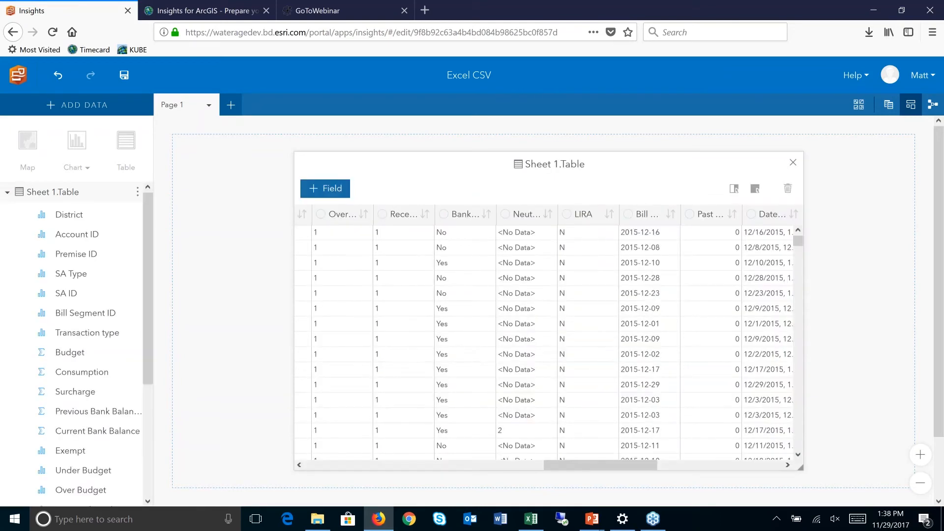
drag(641, 464, 757, 464)
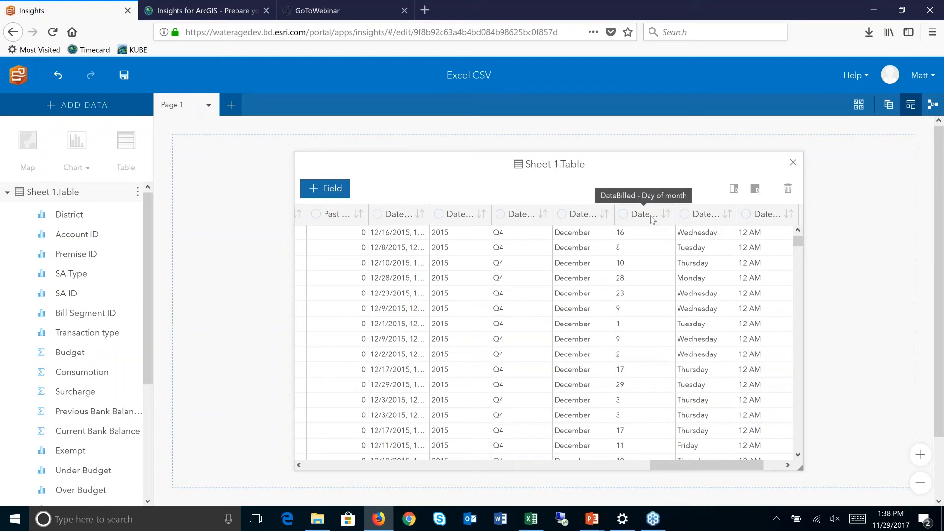
click(792, 162)
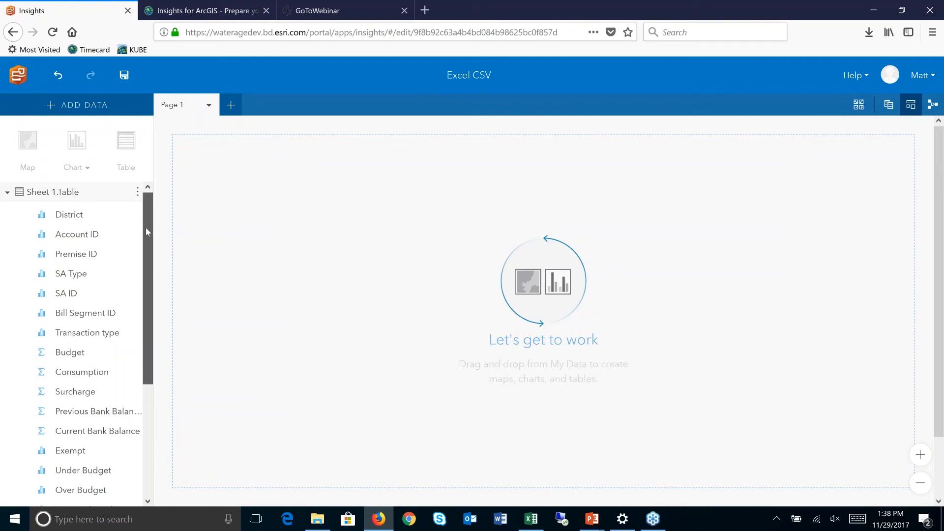
scroll(140, 295, down, 2)
scroll(140, 296, down, 3)
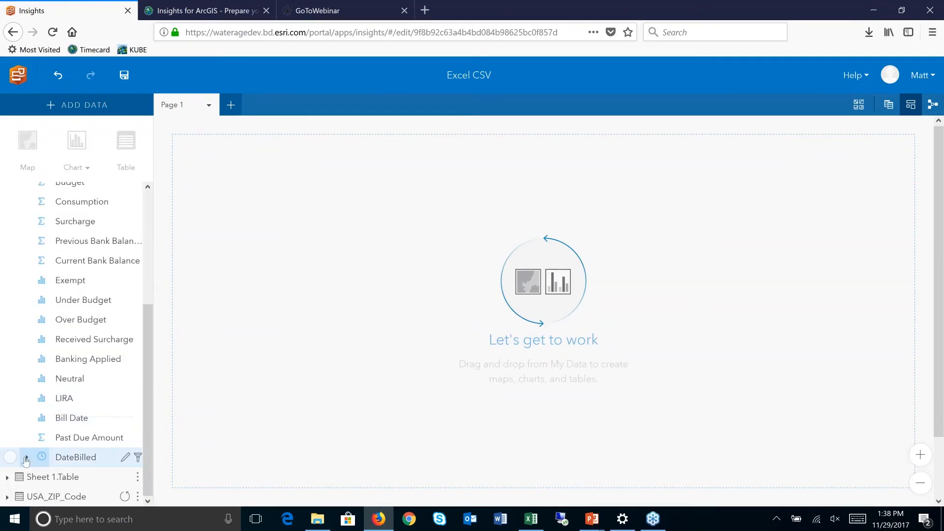
click(94, 453)
scroll(76, 350, down, 3)
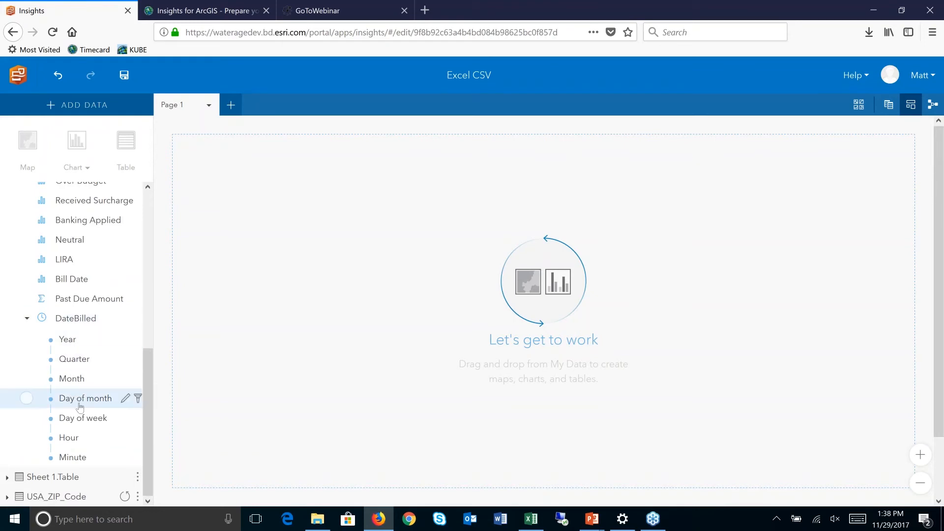
drag(150, 352, 159, 402)
click(10, 209)
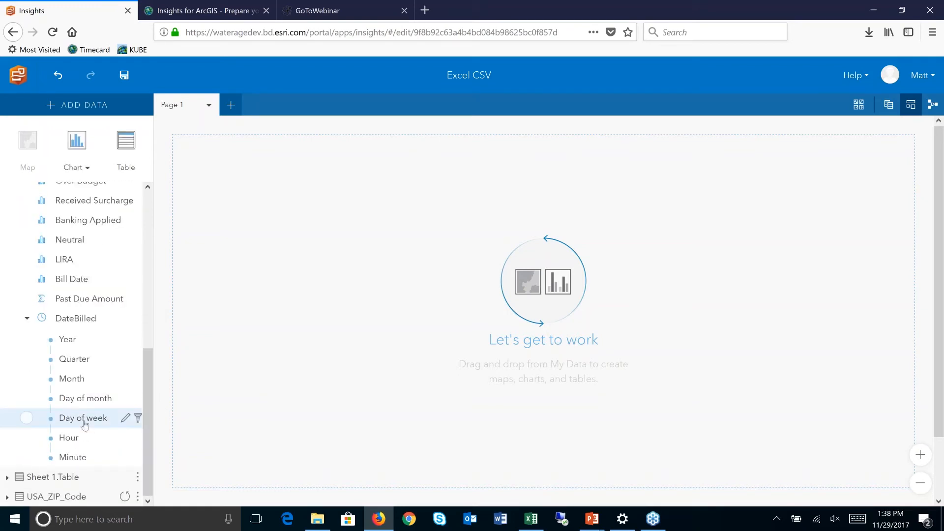
click(35, 421)
drag(36, 420, 289, 465)
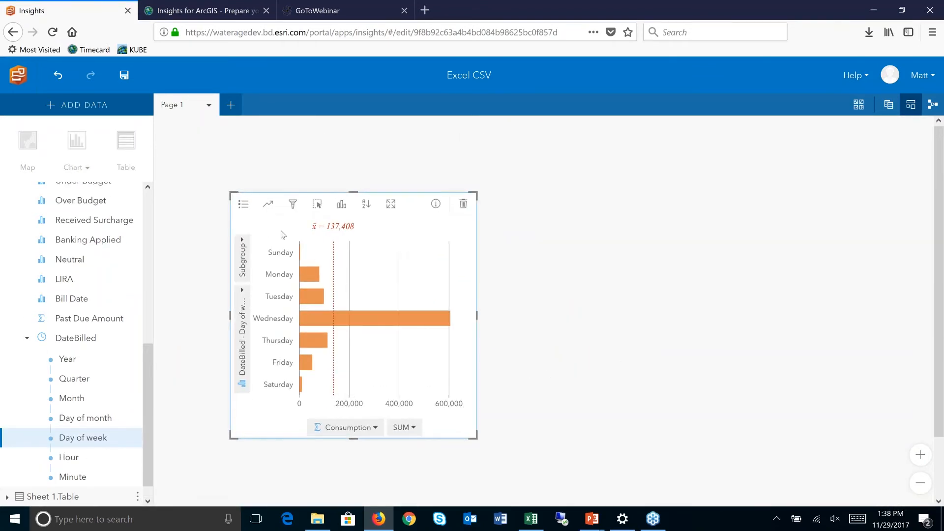
mouse_move(301, 350)
click(463, 204)
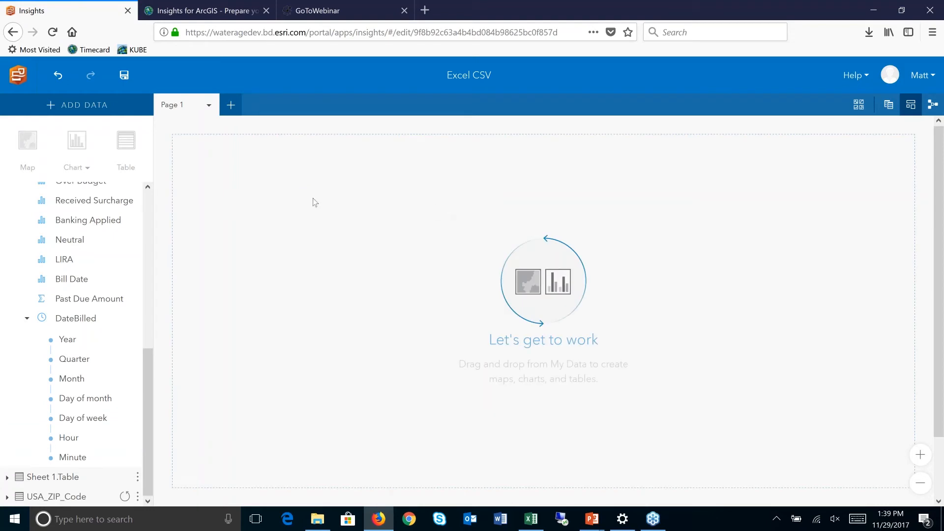
- Return the data pane to the top and switch to the Excel workbook
click(146, 194)
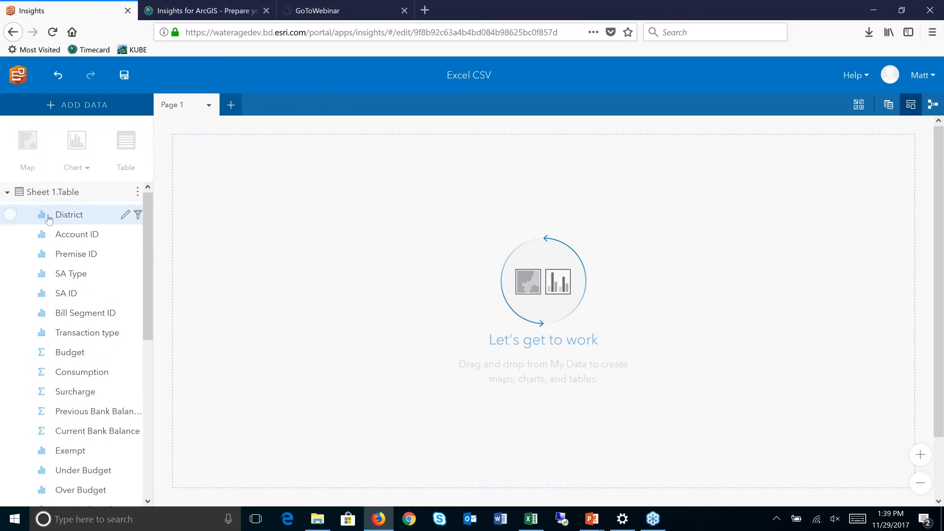
click(535, 525)
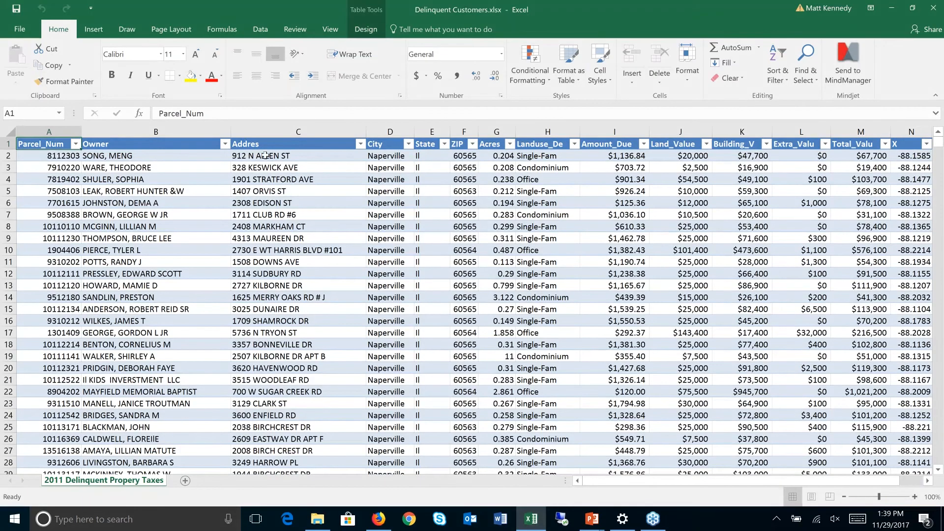
- Select the address cells in rows 2–12, then the X and Y coordinate columns
drag(260, 155, 266, 274)
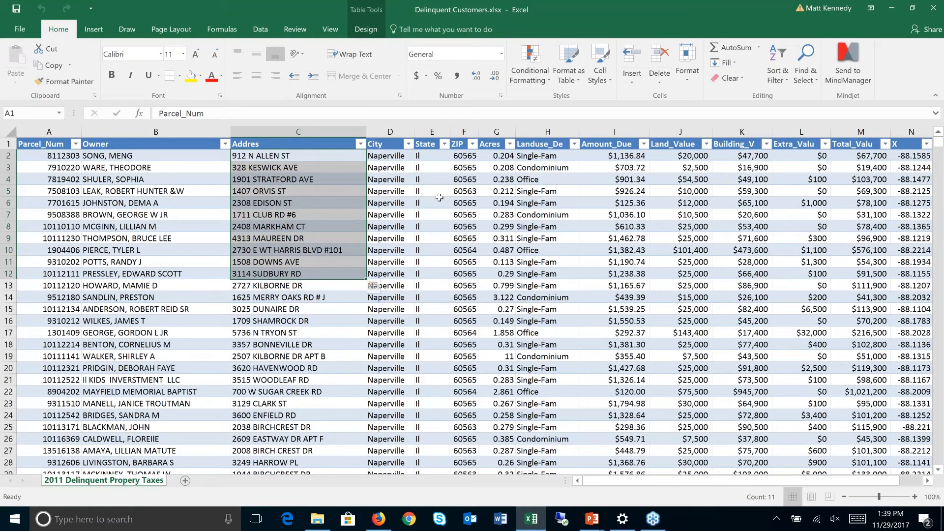
click(908, 481)
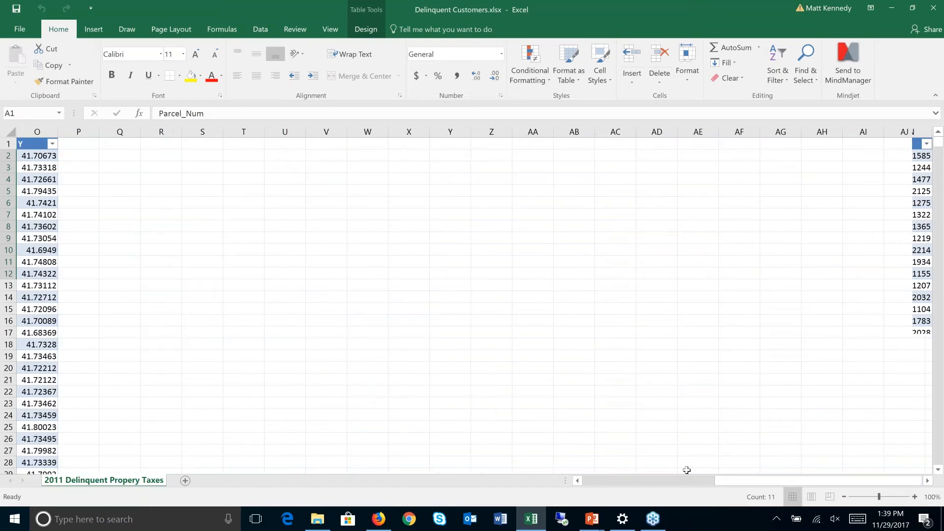
click(578, 482)
click(578, 481)
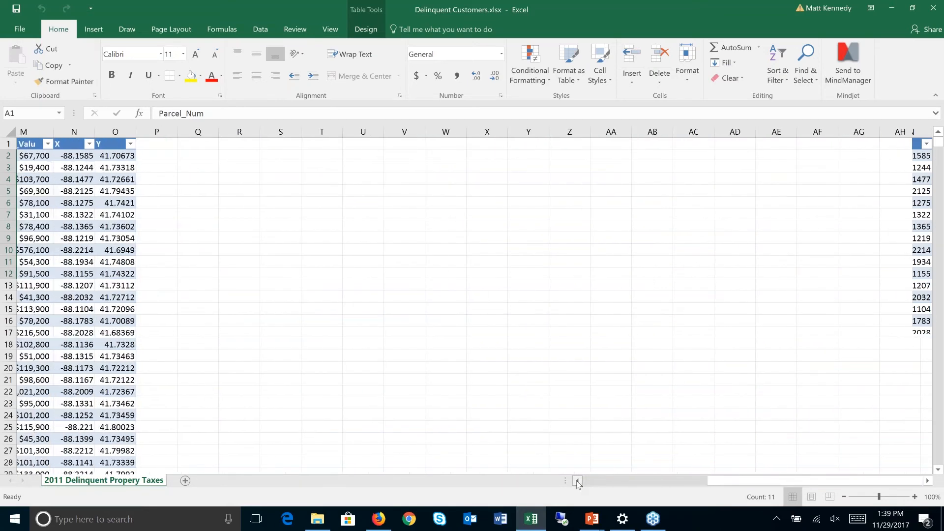
click(577, 481)
click(578, 482)
drag(447, 157, 488, 231)
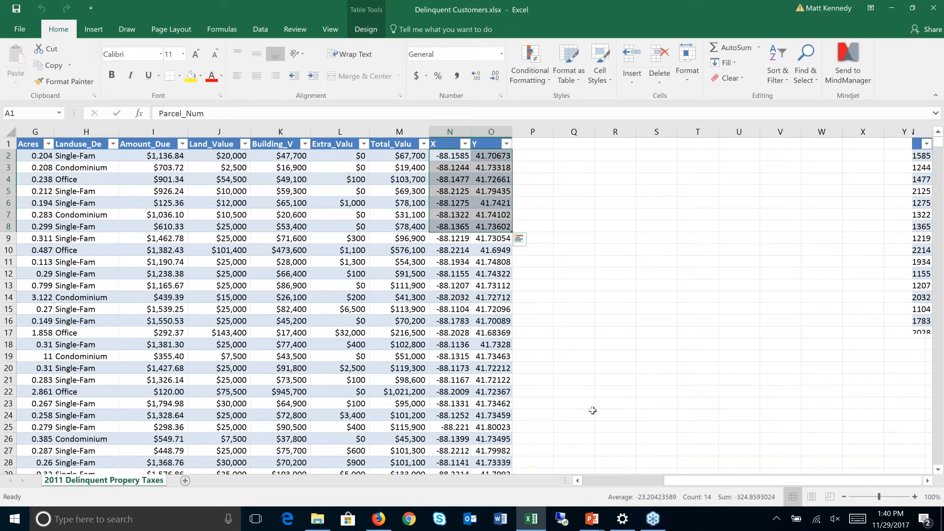
- Return to the running PowerPoint slide show and advance one slide
click(593, 522)
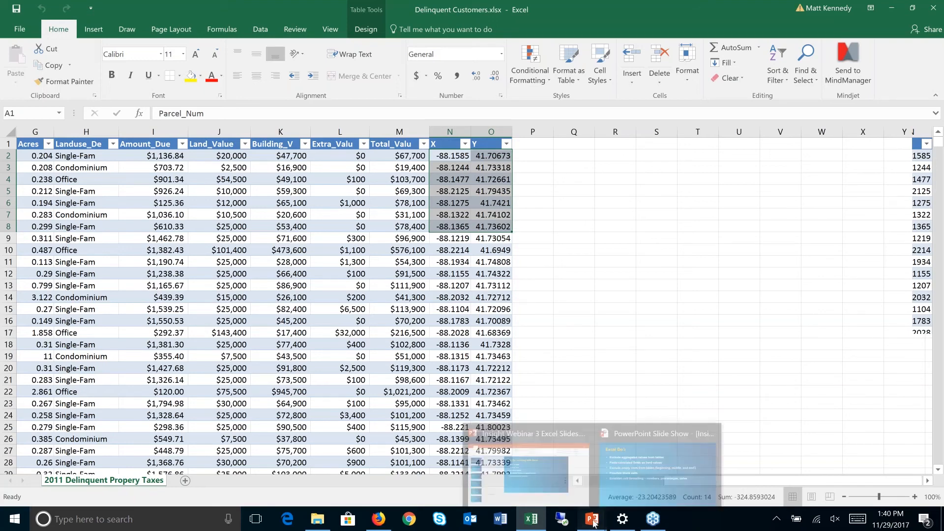
click(618, 474)
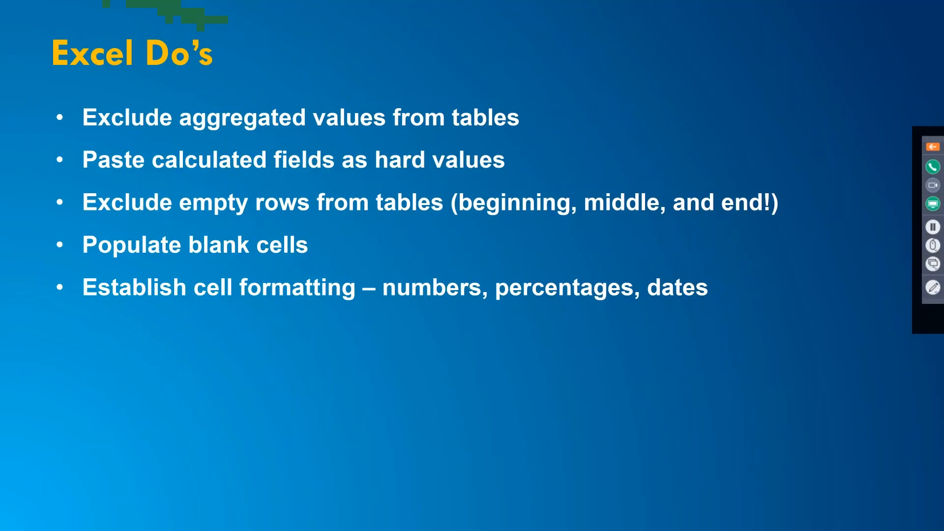
key(Right)
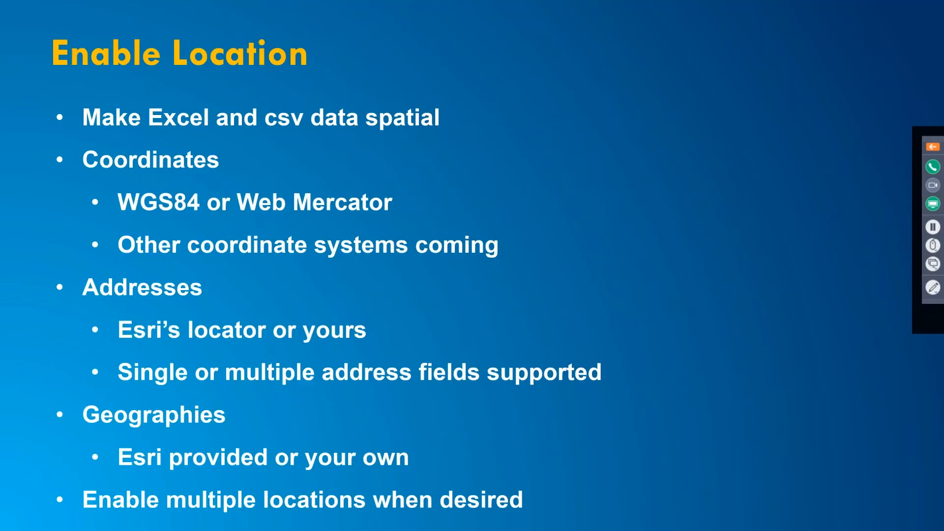